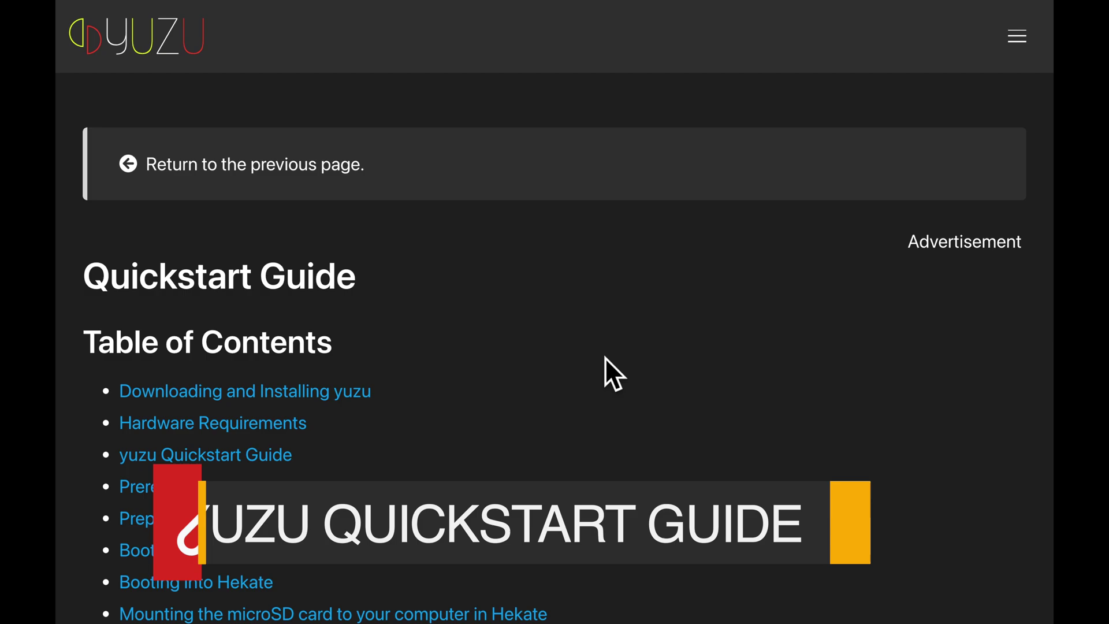
Read through the yuzu Quickstart Guide from its table of contents to the minimum and recommended hardware requirements
scroll(604, 358, "down", 3)
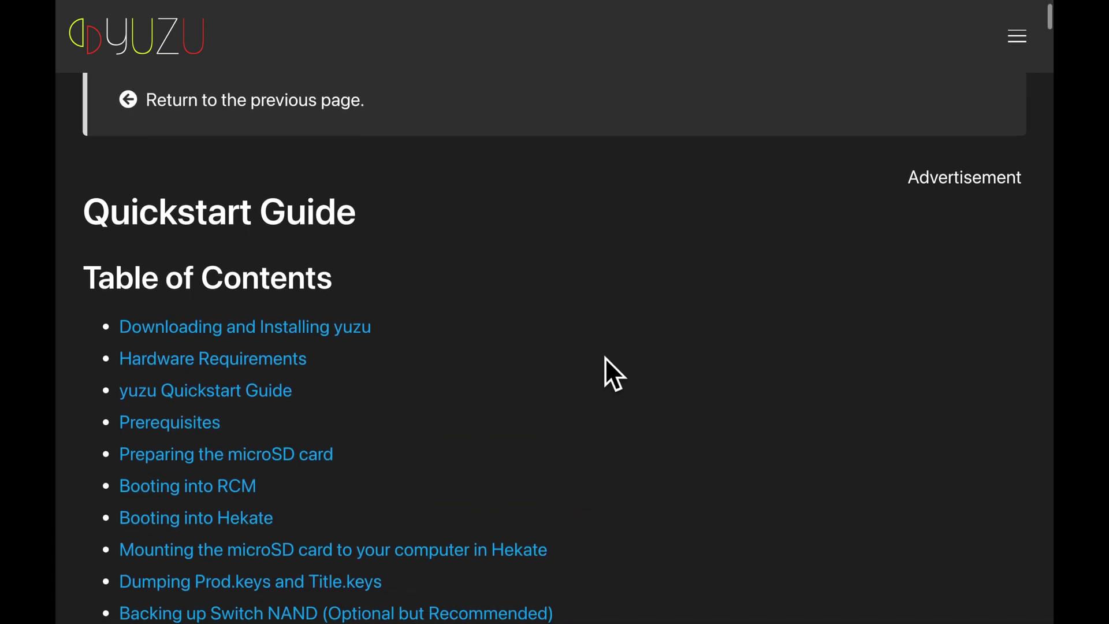
scroll(605, 358, "down", 3)
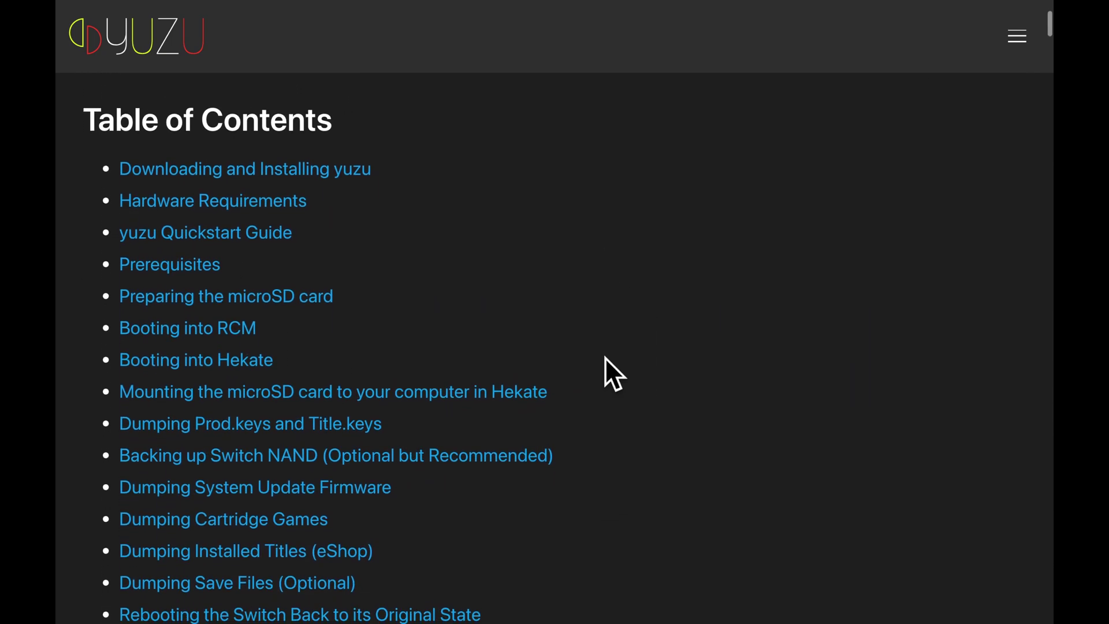
scroll(604, 357, "down", 2)
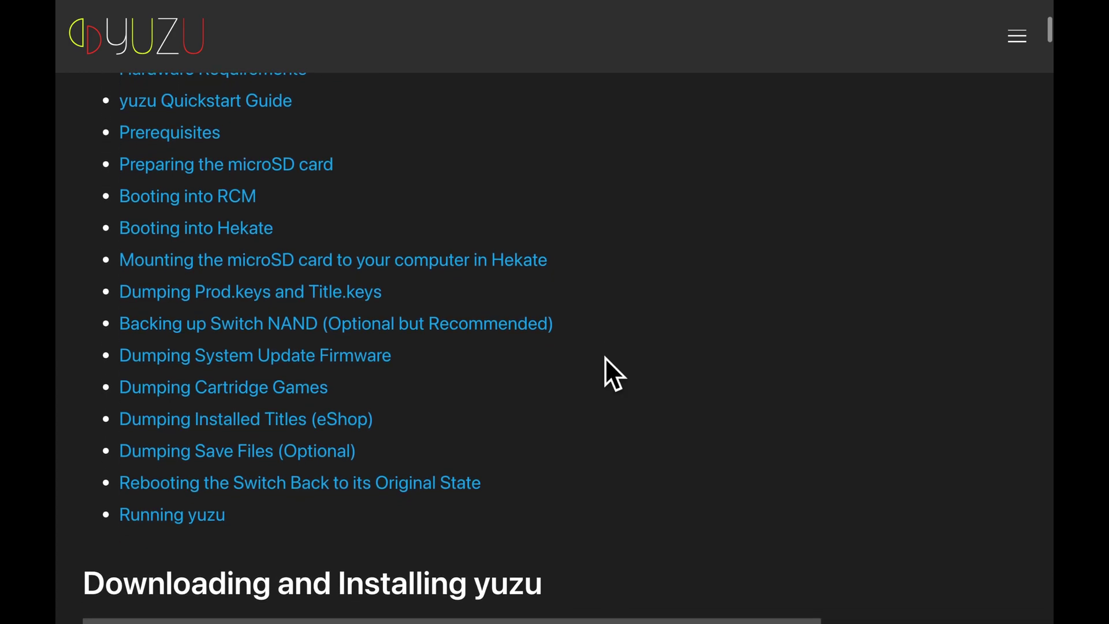
scroll(605, 357, "down", 2)
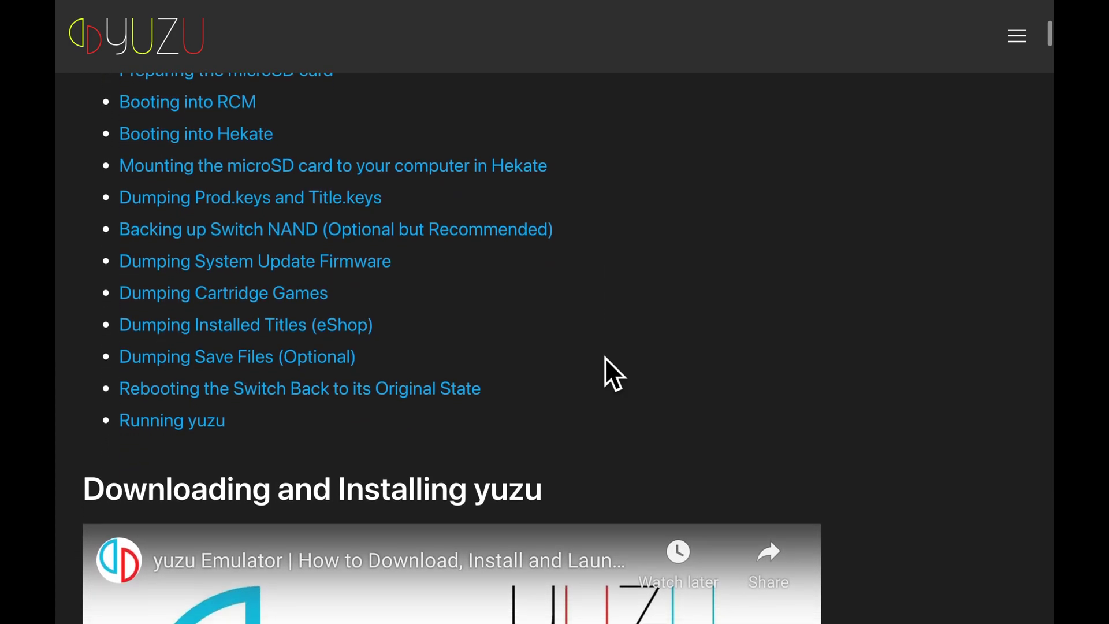
scroll(605, 357, "down", 2)
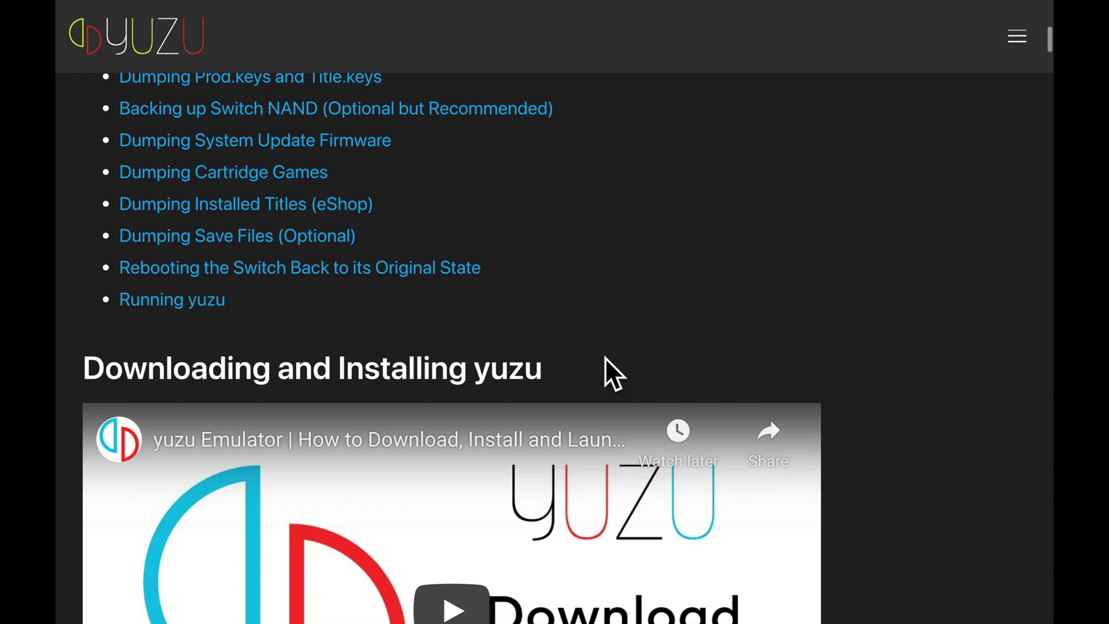
scroll(605, 358, "down", 2)
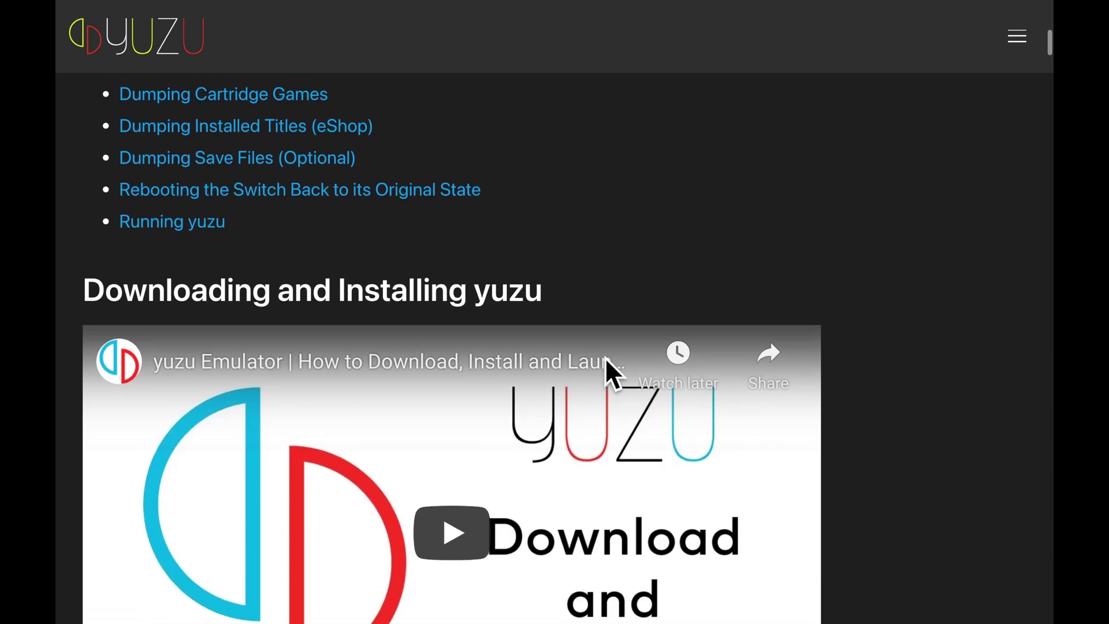
scroll(605, 357, "down", 2)
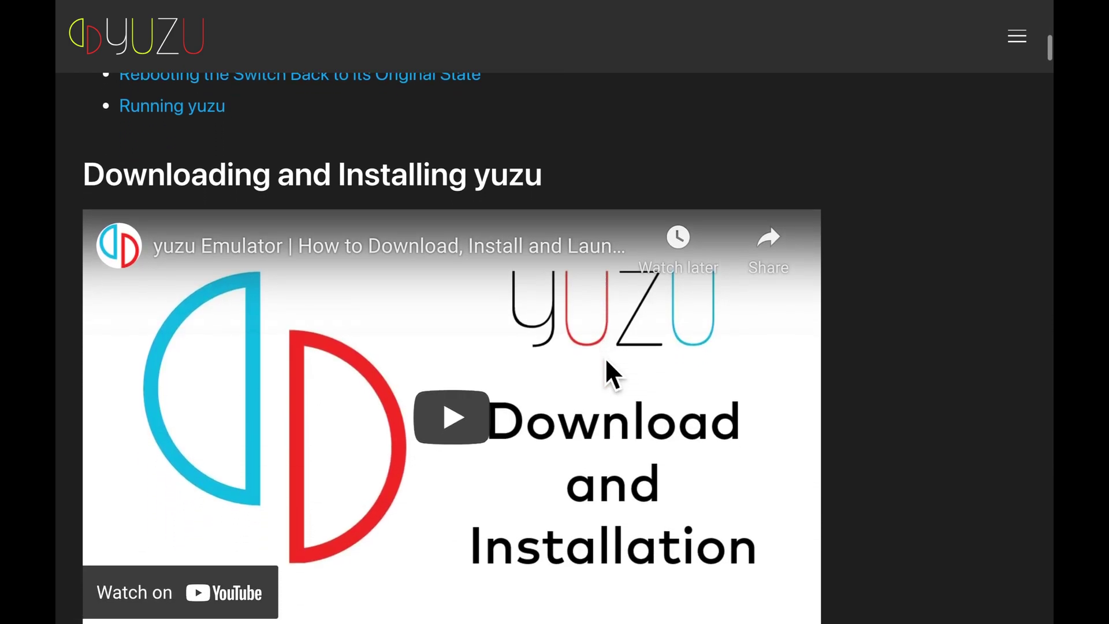
scroll(605, 357, "down", 2)
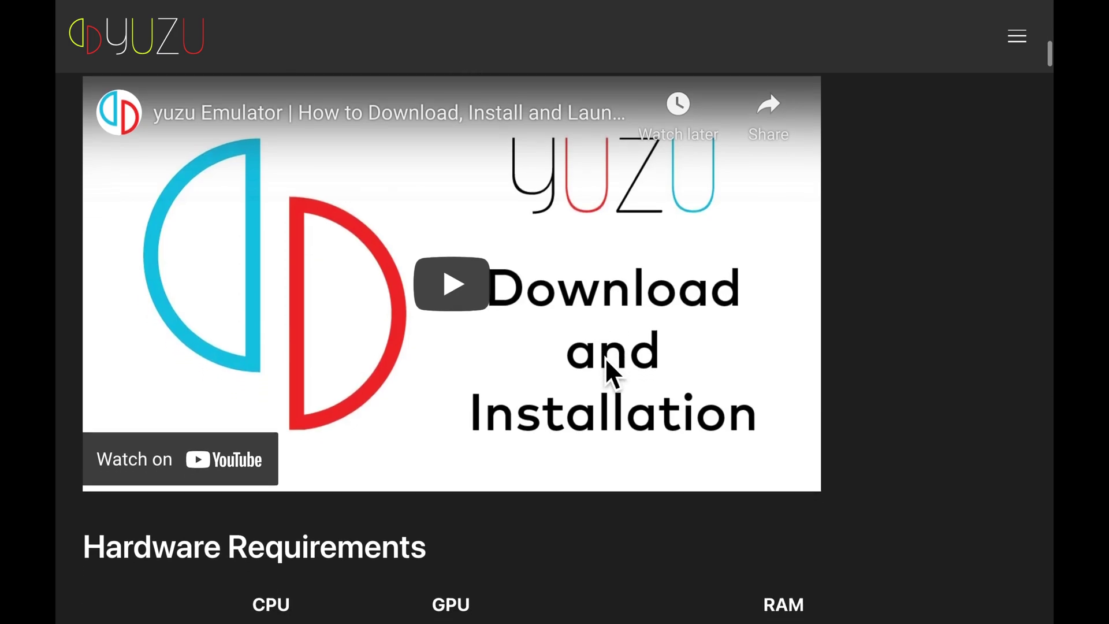
scroll(604, 357, "down", 2)
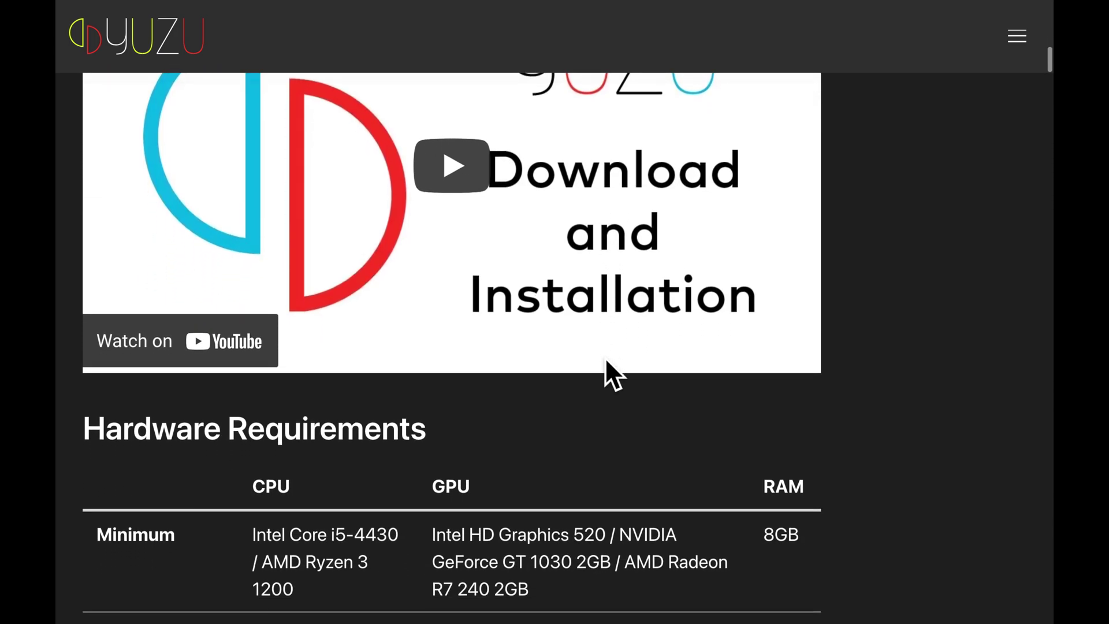
scroll(605, 357, "down", 2)
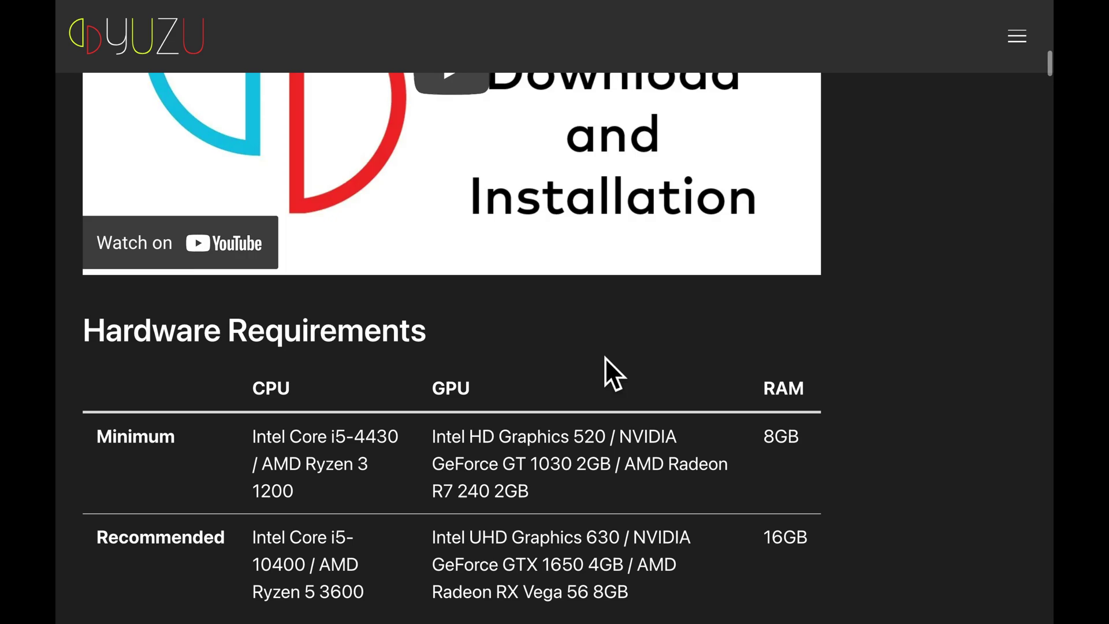
scroll(604, 356, "down", 2)
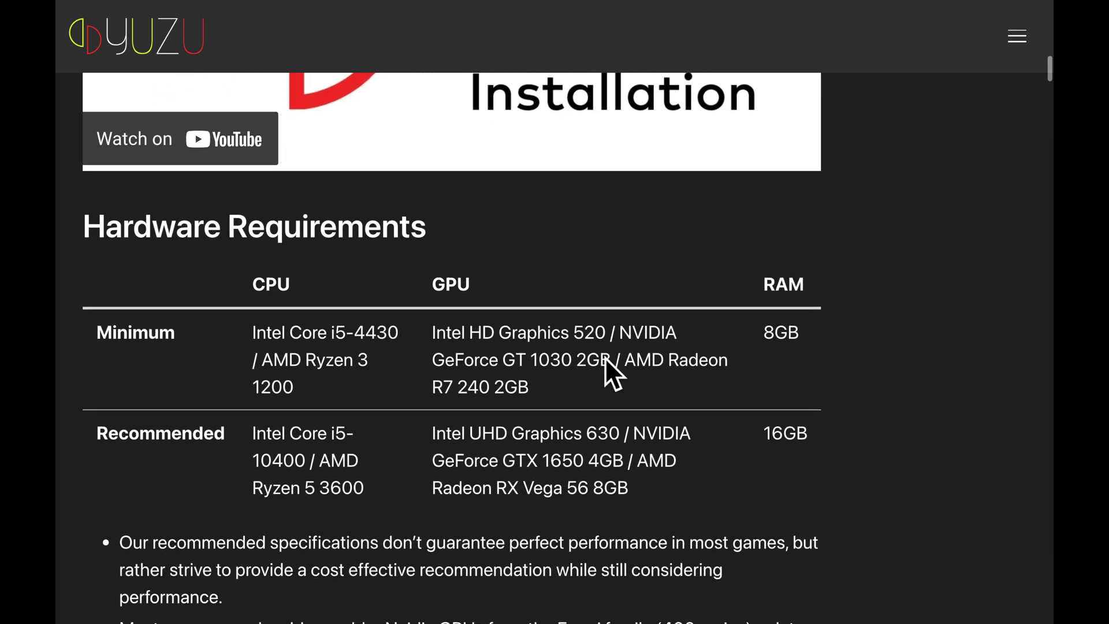
scroll(605, 358, "down", 1)
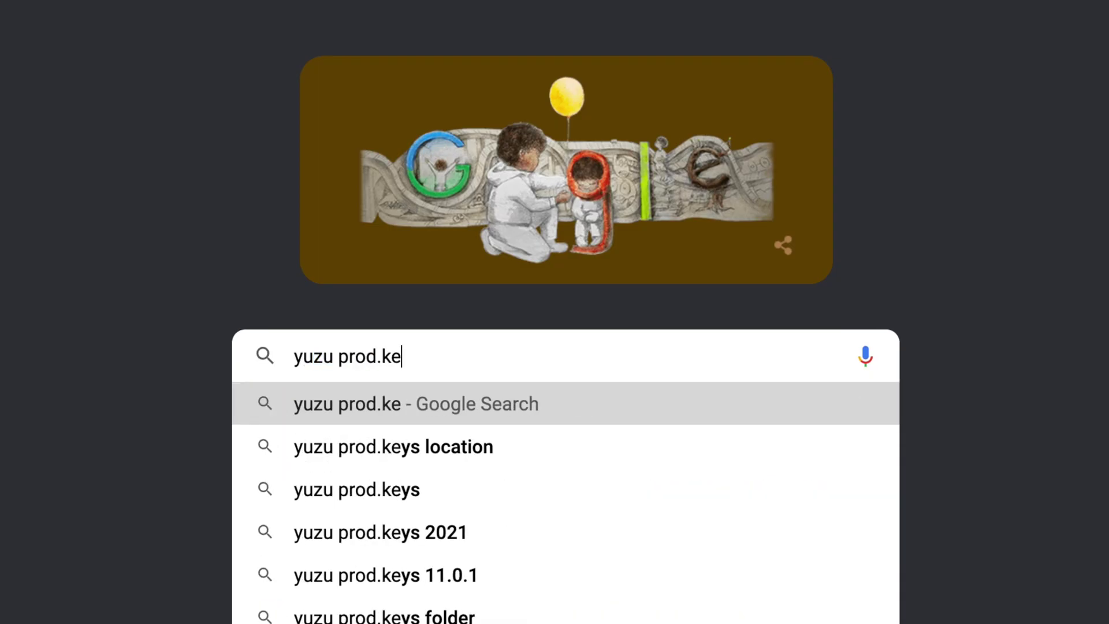
Enter a Google query about the yuzu prod.keys and title files
type("ys title.")
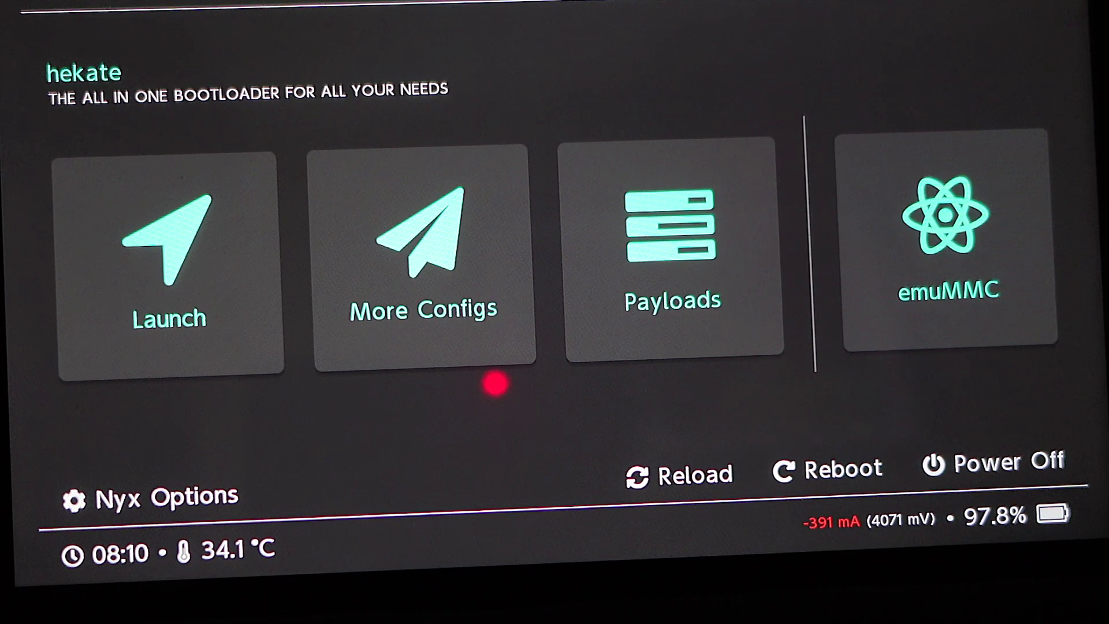
Launch the Lockpick_RCM.bin payload from hekate, dump the keys from SysNAND, and return to its main menu
left_click(652, 208)
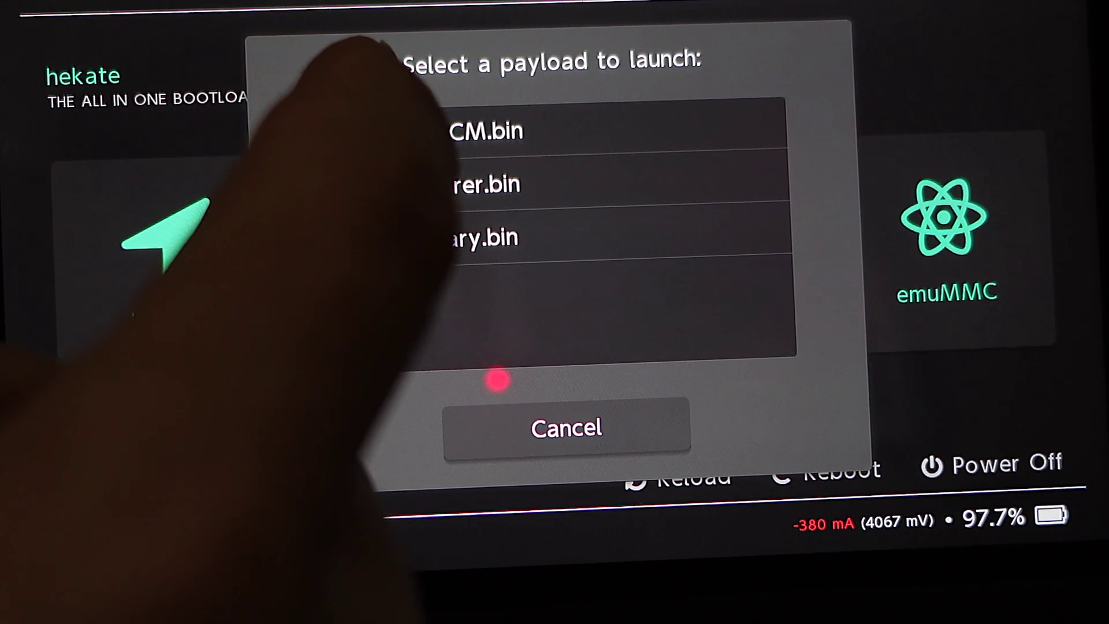
left_click(370, 130)
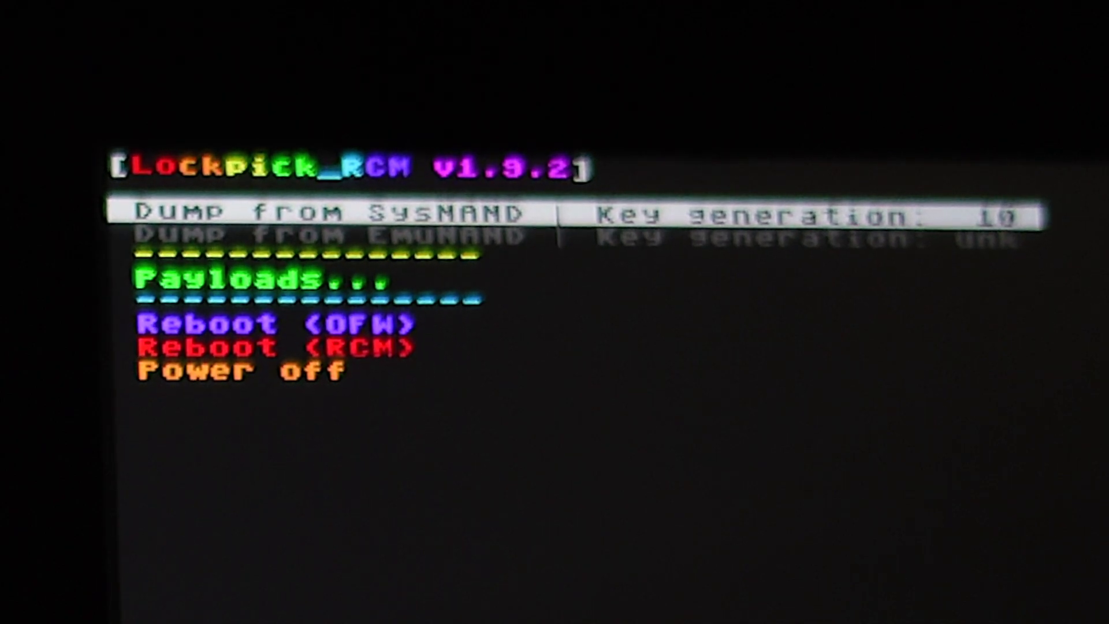
key("Return")
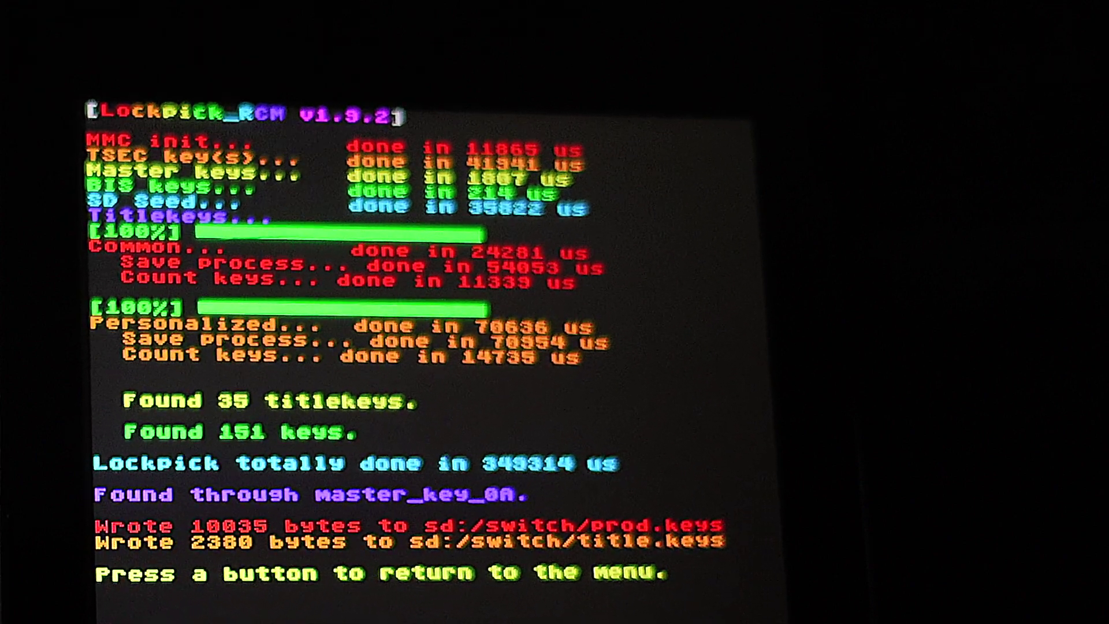
key("Return")
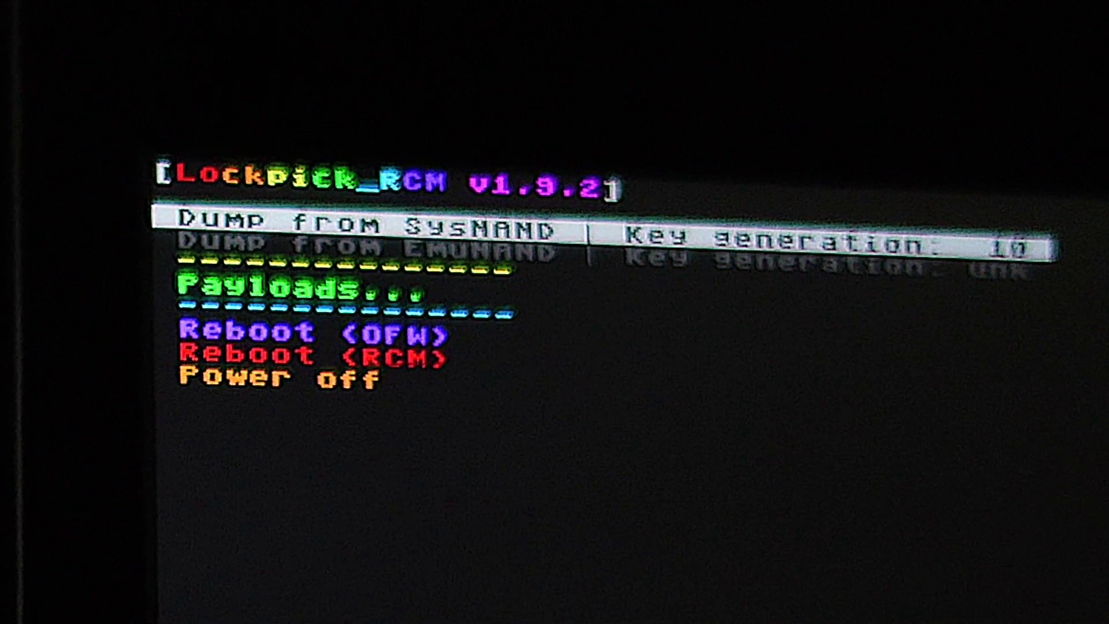
Return to hekate by launching reboot_payload.bin from Lockpick_RCM's payload list
key("Down")
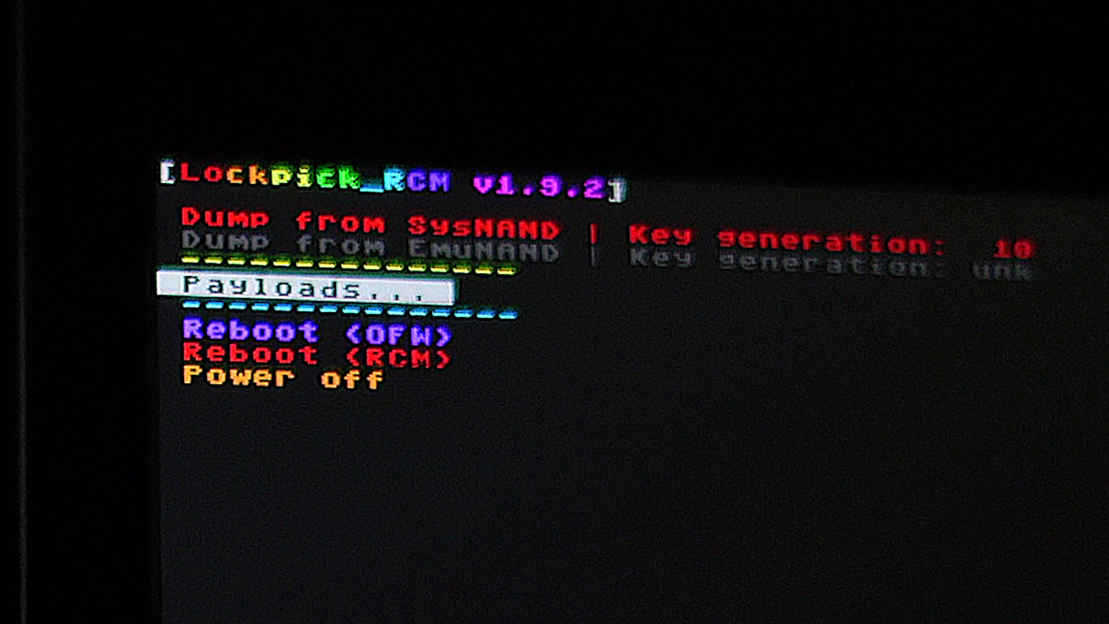
key("Return")
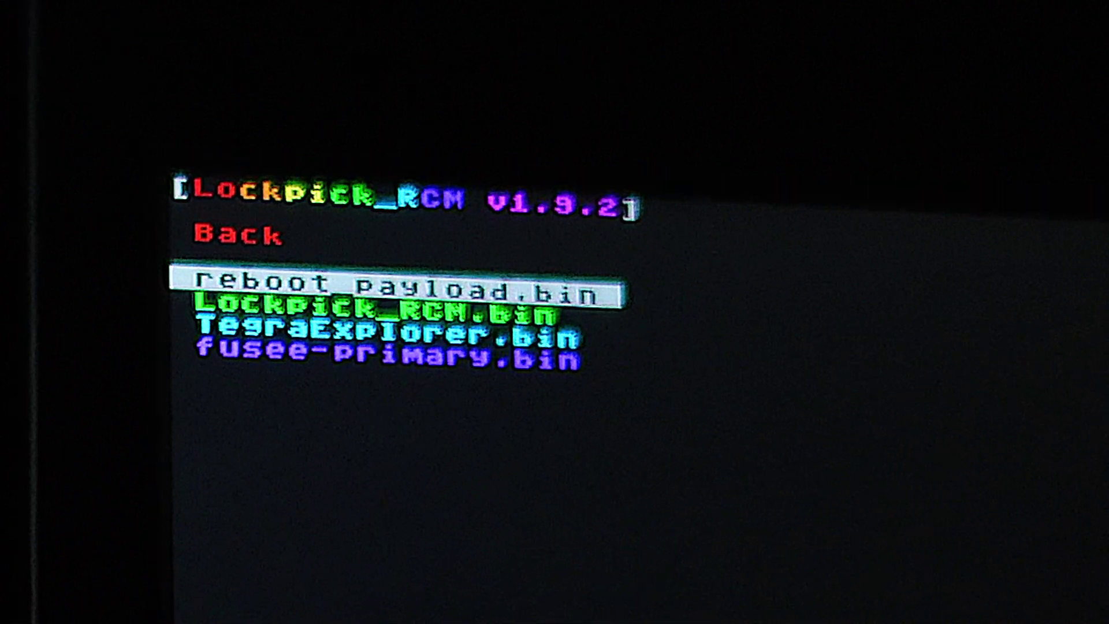
key("Return")
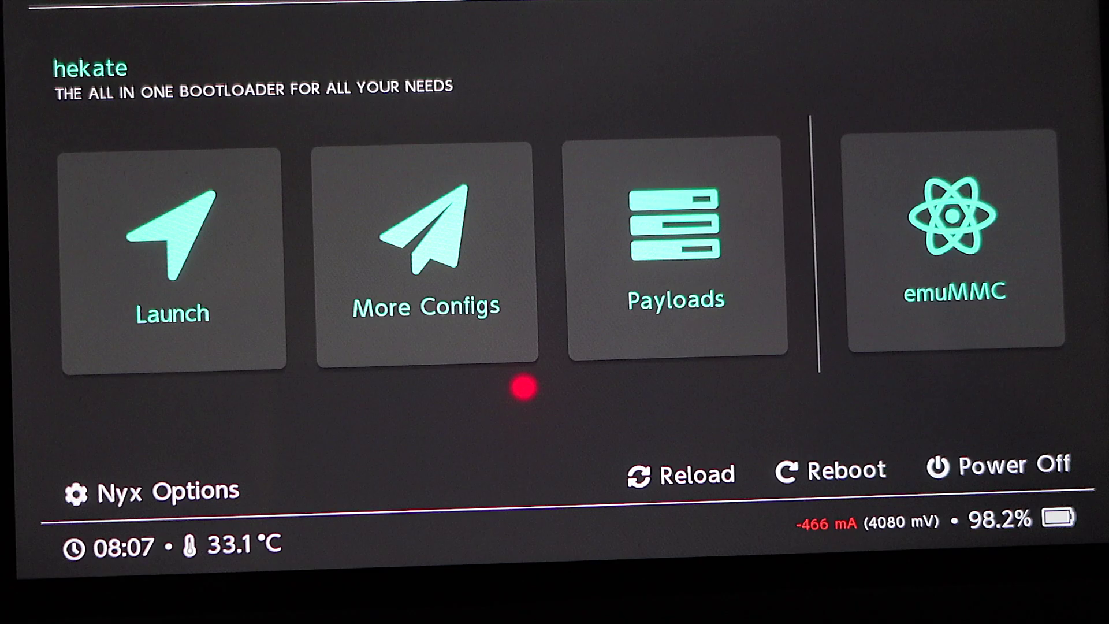
Launch the TegraExplorer.bin payload from hekate, dump the system firmware to the SD card, and return to its main menu
left_click(600, 196)
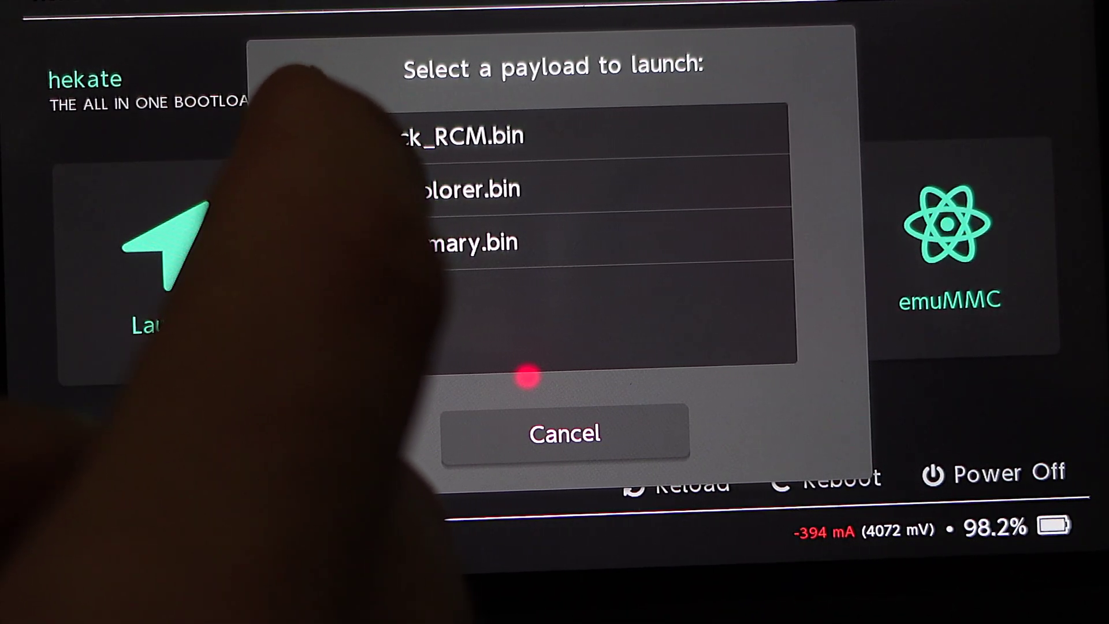
left_click(346, 186)
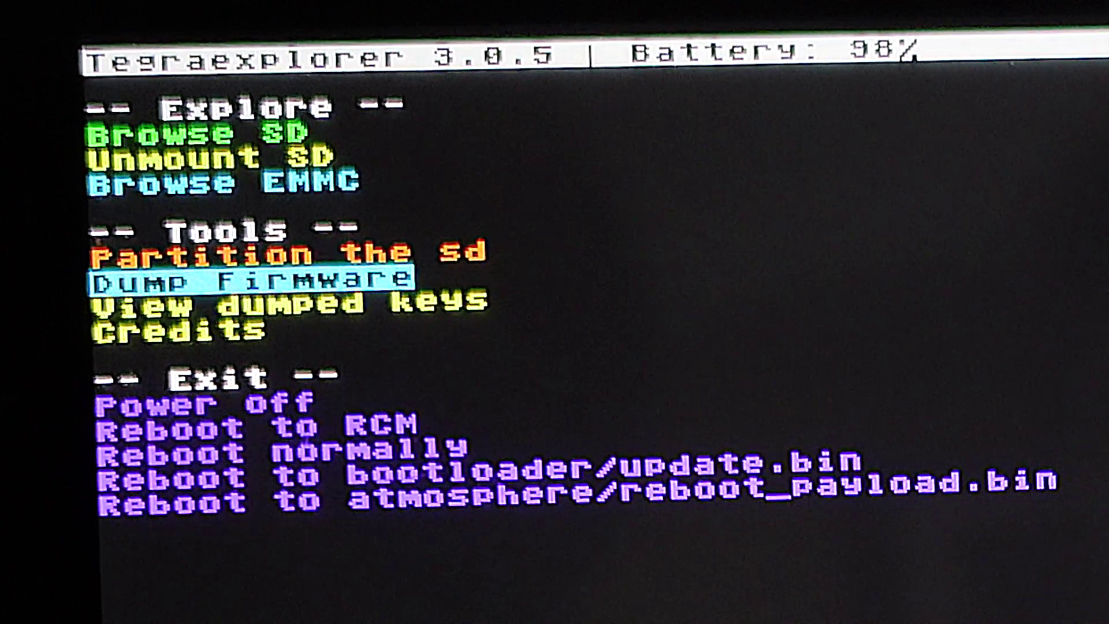
key("Return")
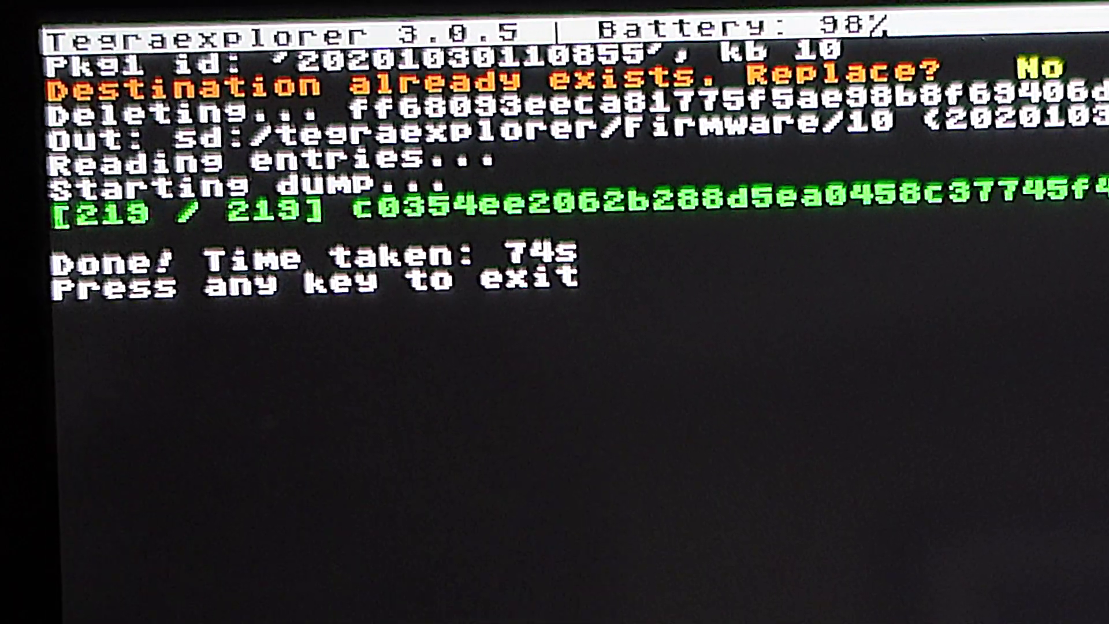
key("Return")
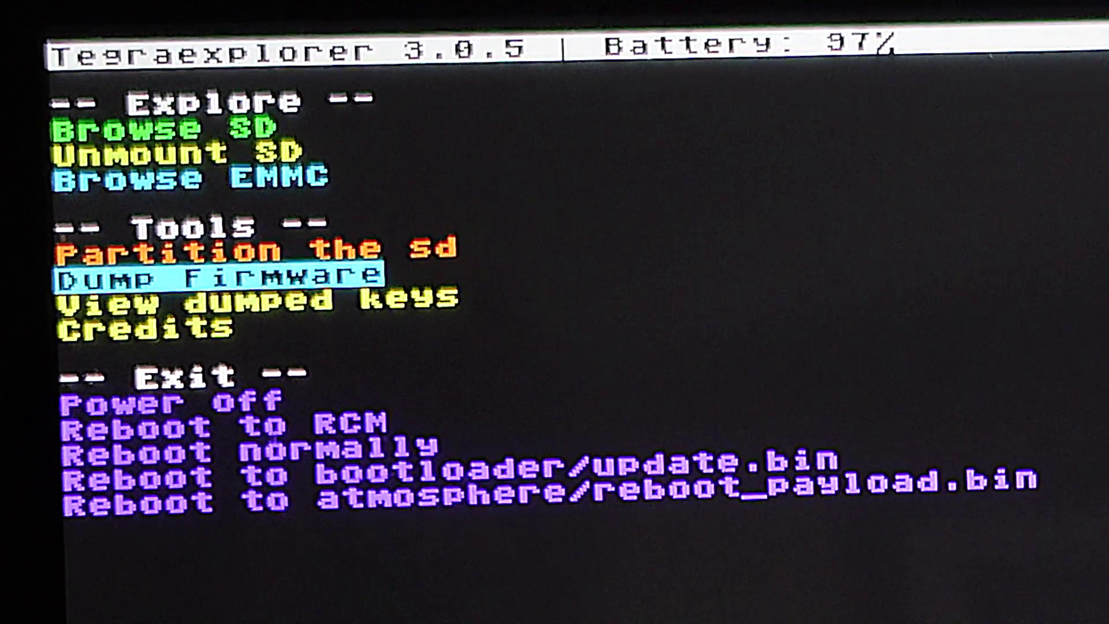
Move the selection from Dump Firmware down to the reboot options in TegraExplorer's Exit section
key("Down")
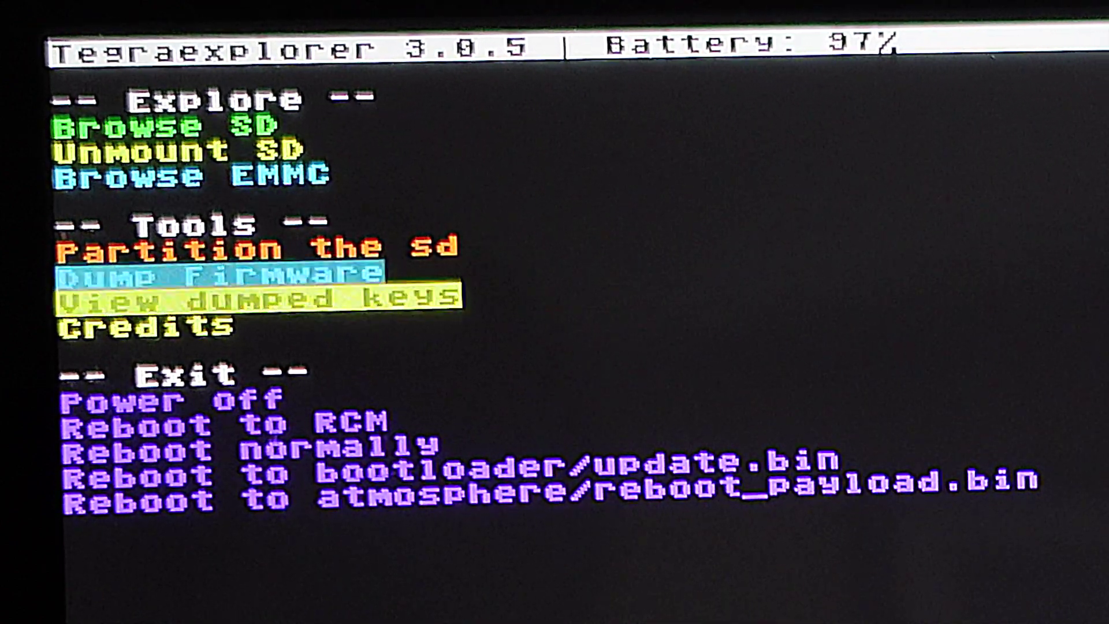
key("Down")
key("Down")
key("Down")
key("Down")
key("Down")
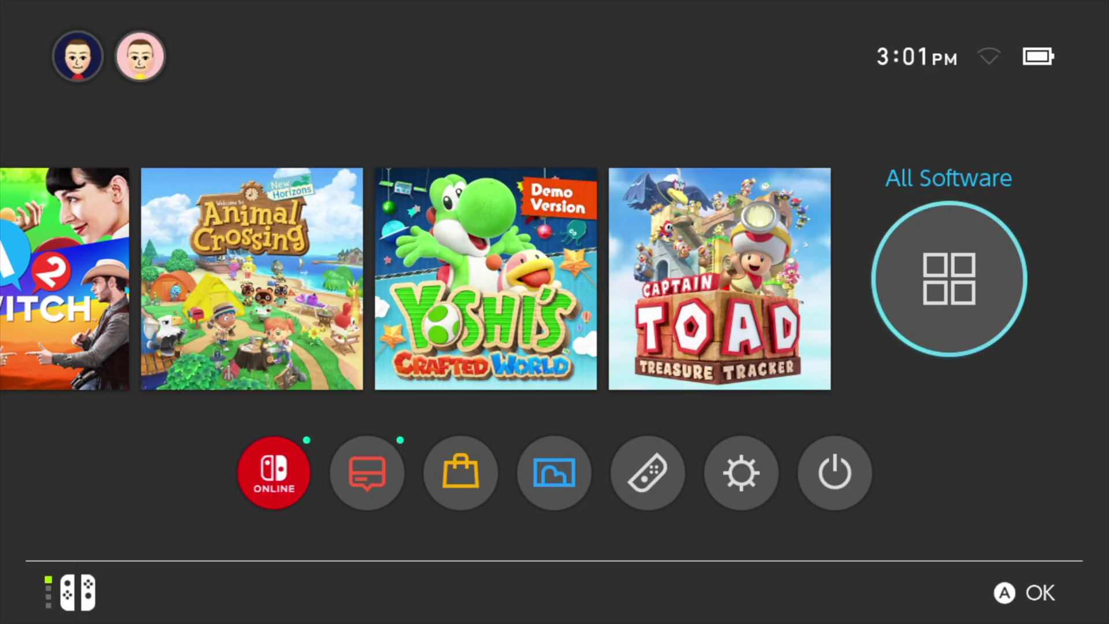
Start New Super Lucky's Tale without downloading its update, using the first user profile, to enter the homebrew menu
key("Right")
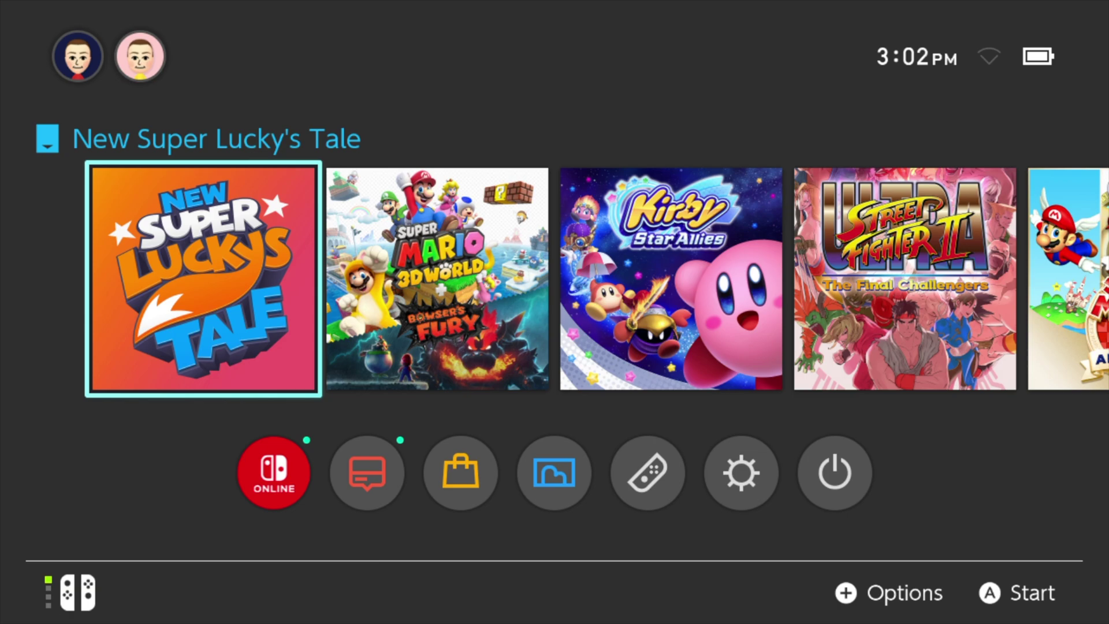
key("Return")
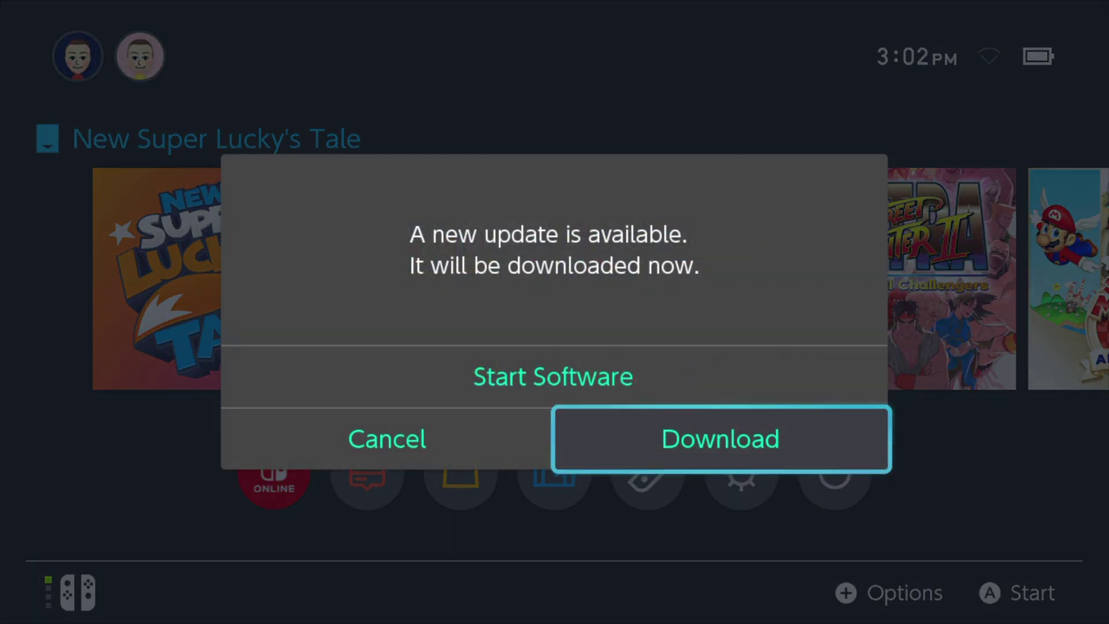
key("Up")
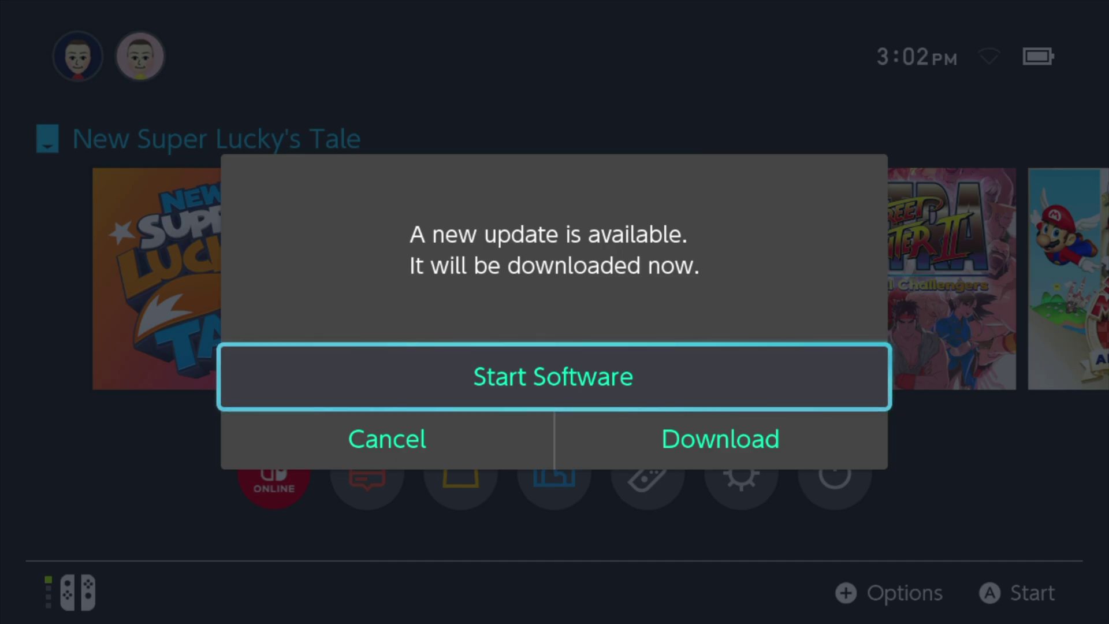
key("Return")
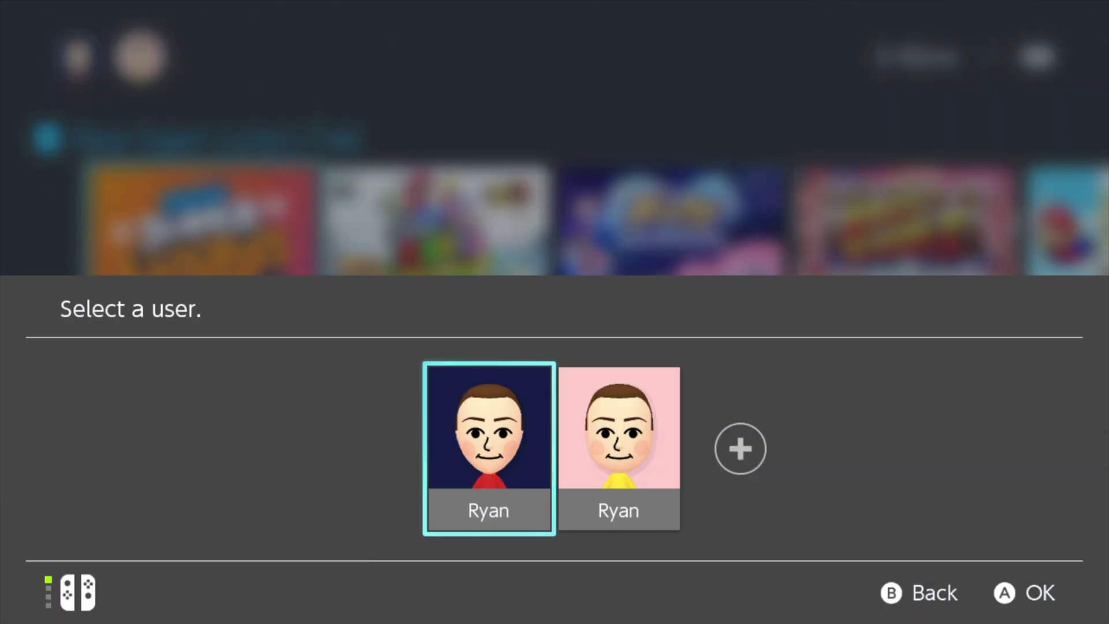
key("Return")
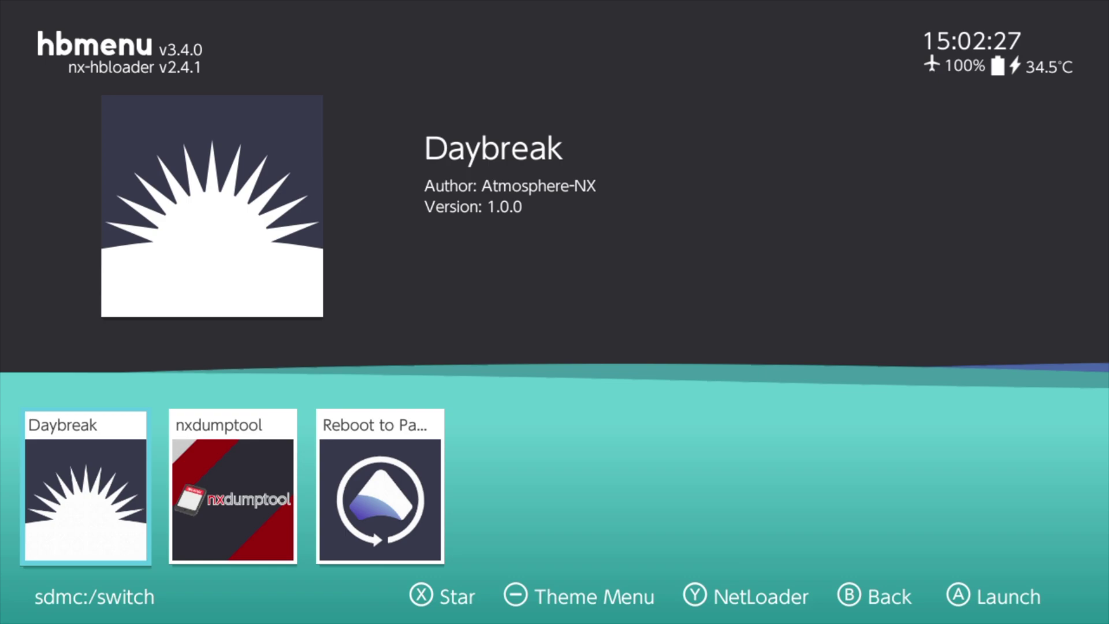
Launch nxdumptool and dump the New Super Lucky's Tale gamecard as an XCI with CRC32 checksum verification enabled
key("Right")
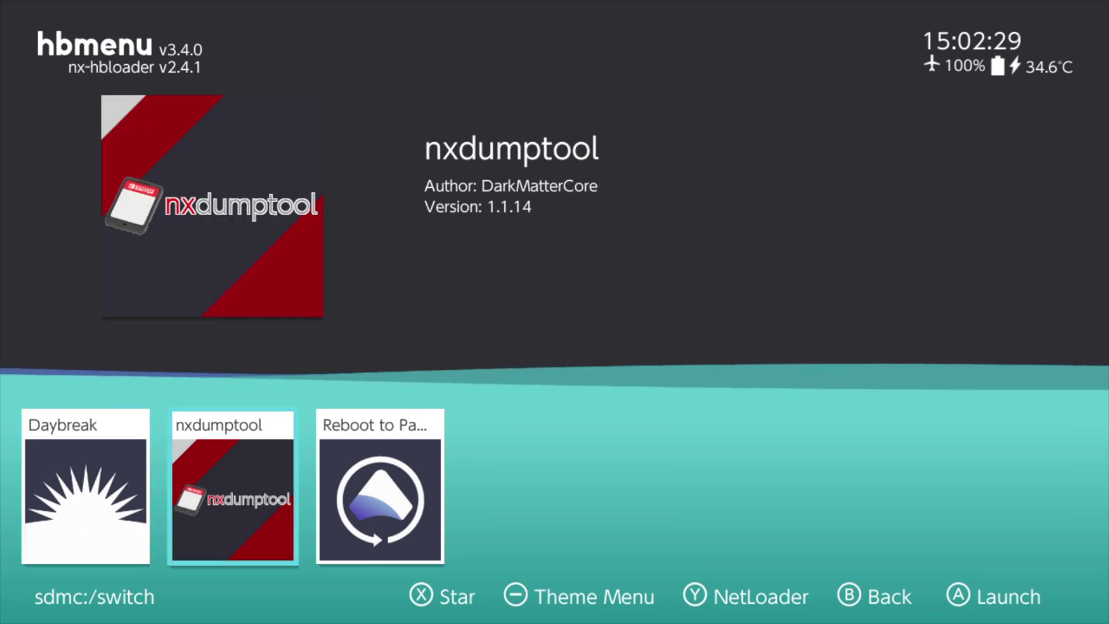
key("Return")
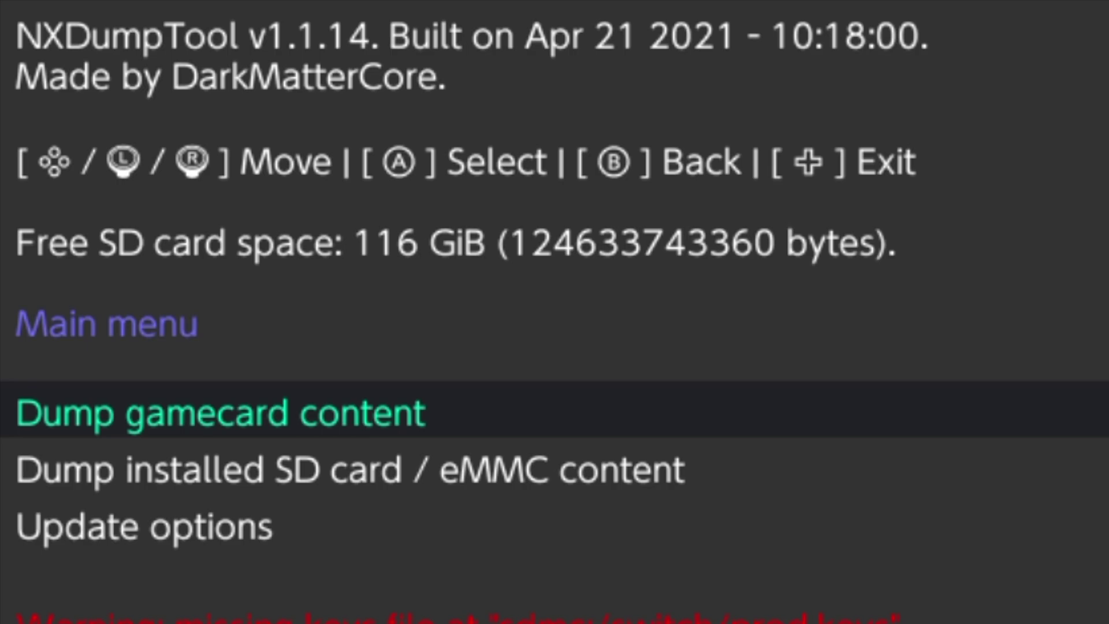
key("Return")
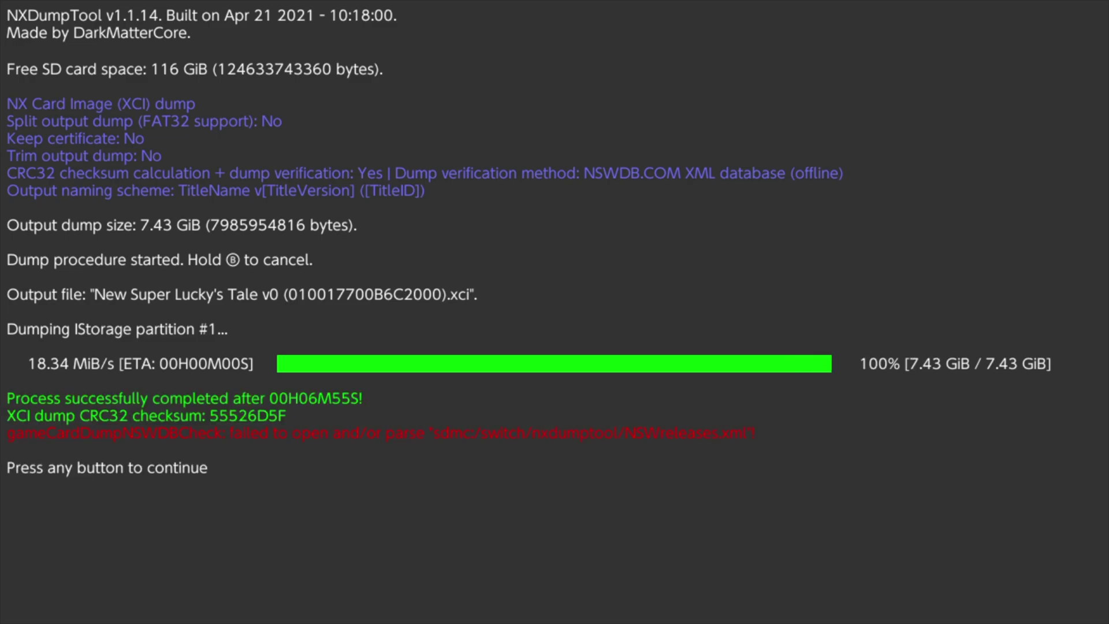
key("Return")
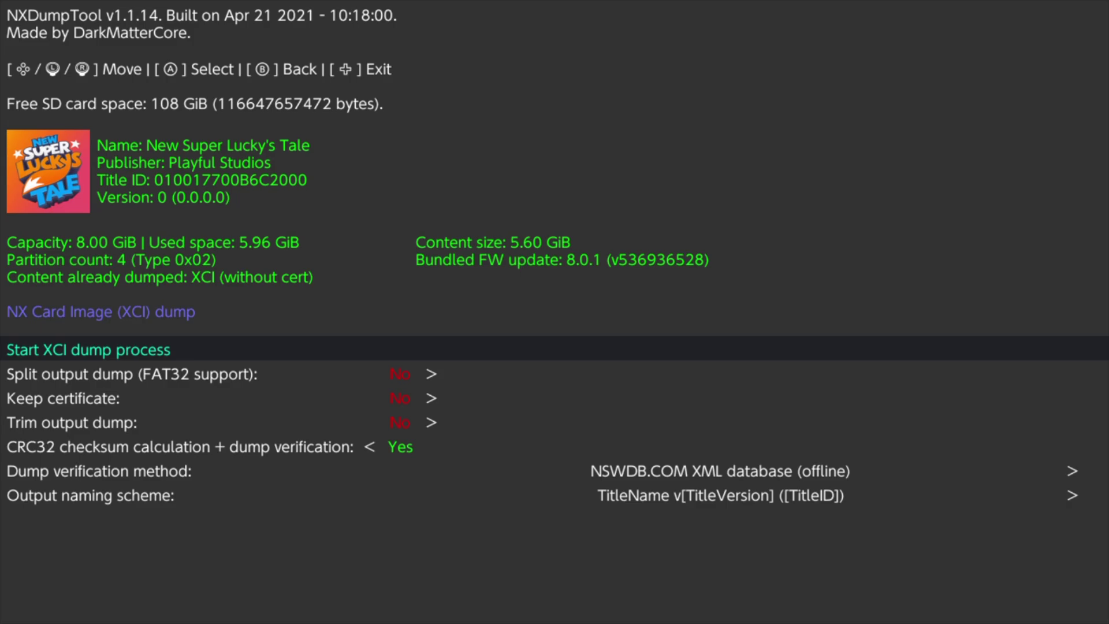
Back out of the XCI dump menus, return to the Switch home screen, and open the console's Power Options
key("Escape")
key("Escape")
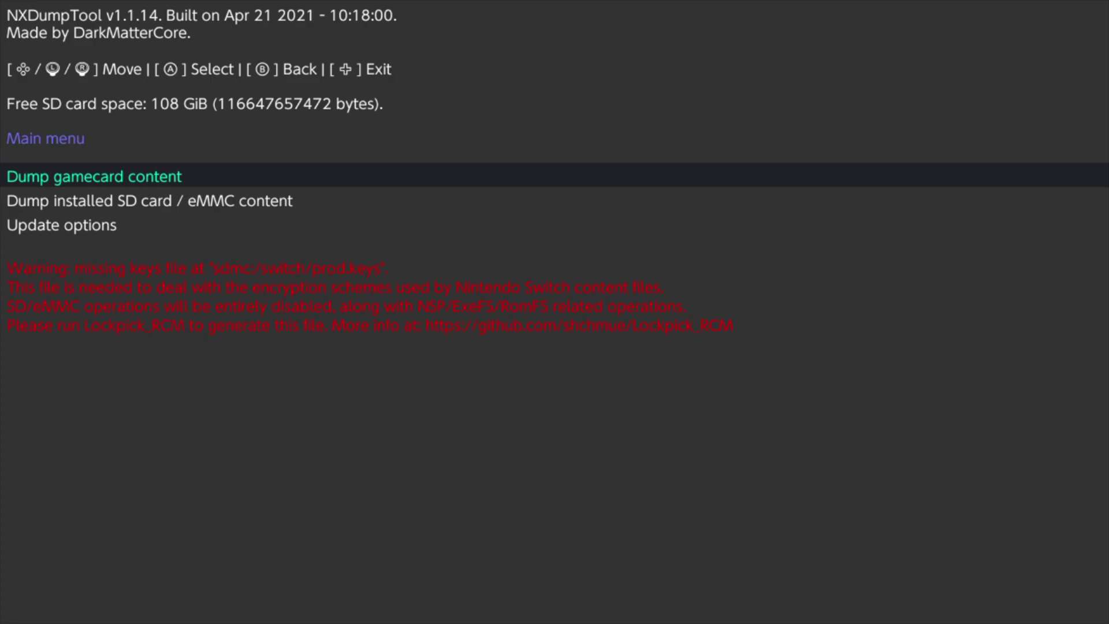
key("Home")
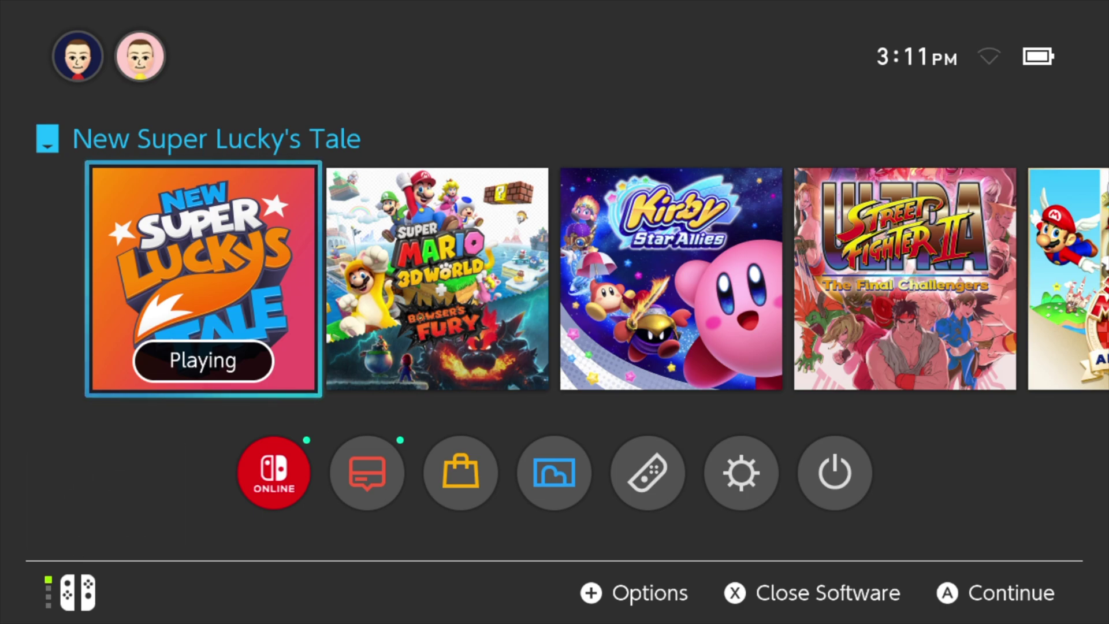
key("XF86PowerOff")
key("Down")
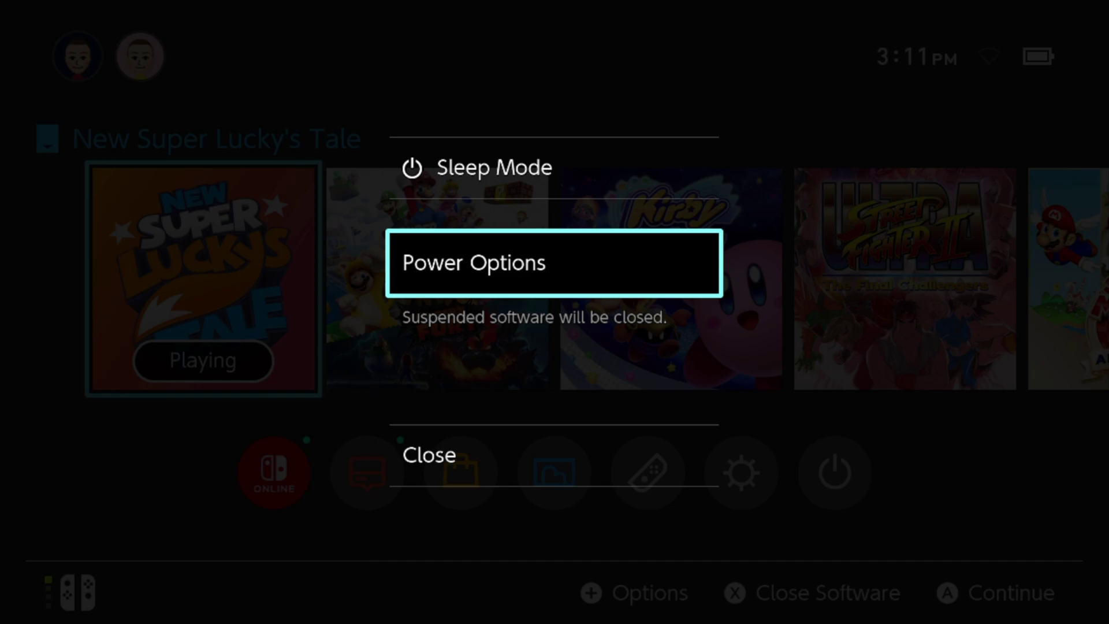
key("Return")
key("Down")
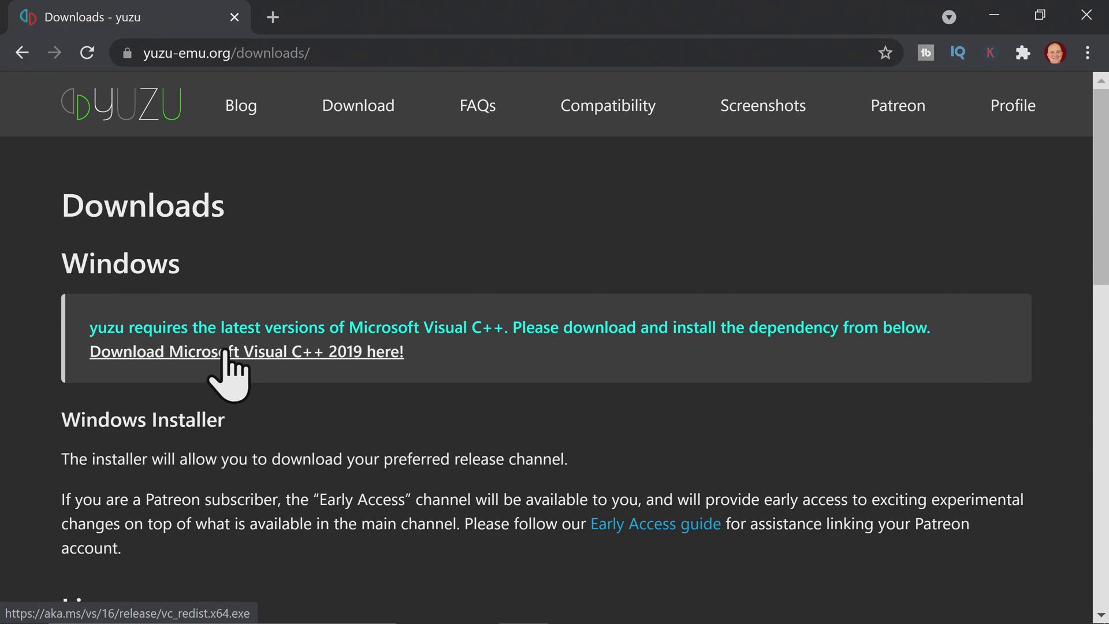
Download the Microsoft Visual C++ 2019 redistributable and the yuzu Windows x64 installer from the yuzu downloads page
left_click(226, 354)
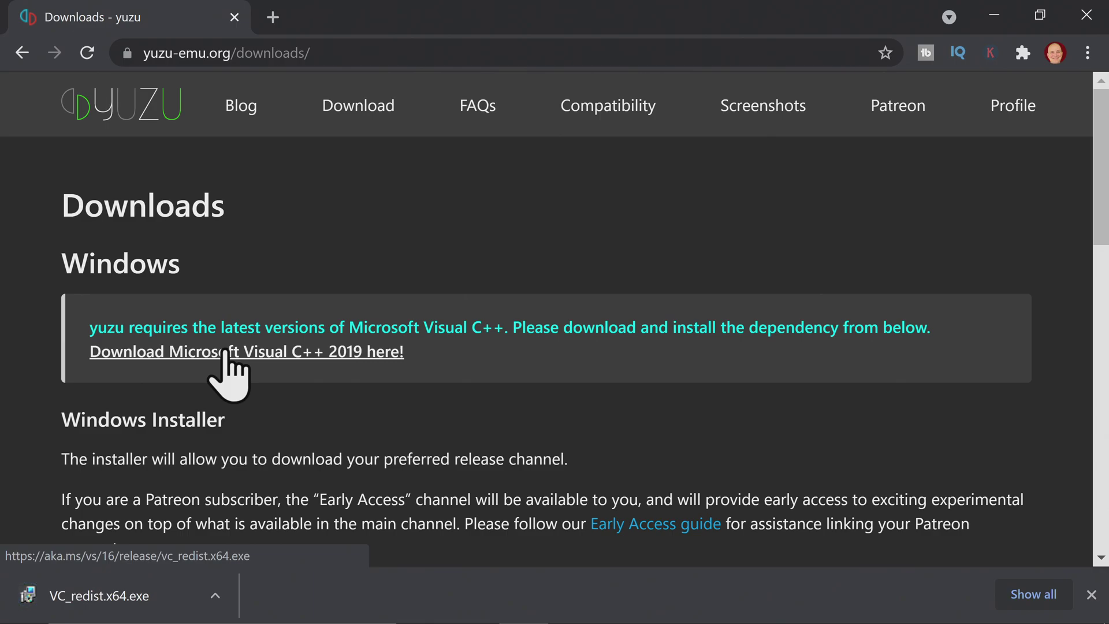
scroll(231, 364, "down", 8)
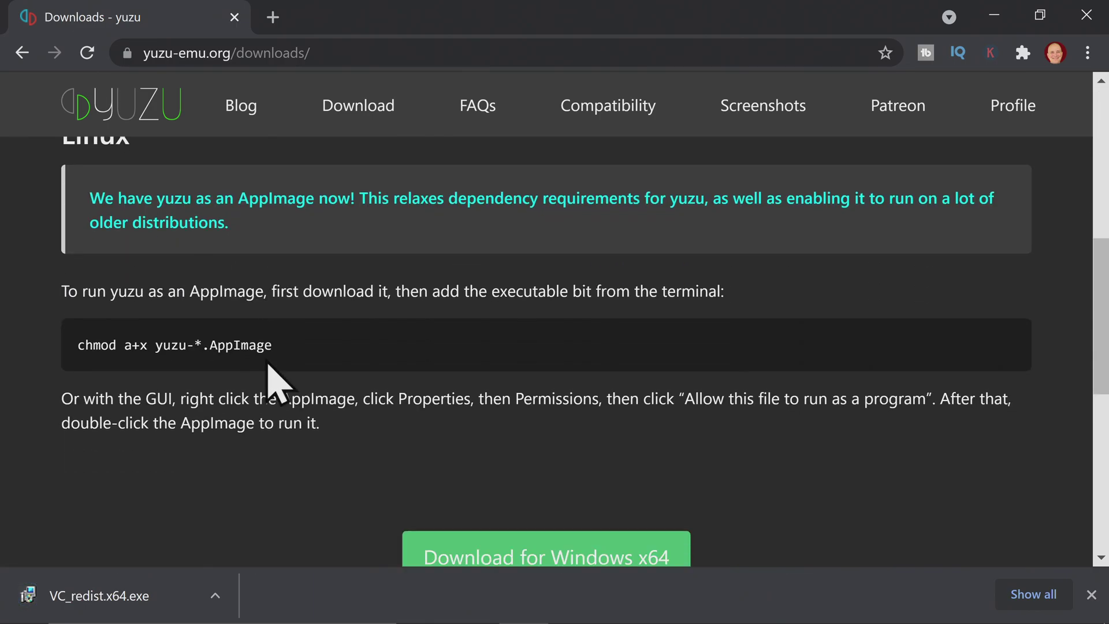
scroll(272, 381, "down", 4)
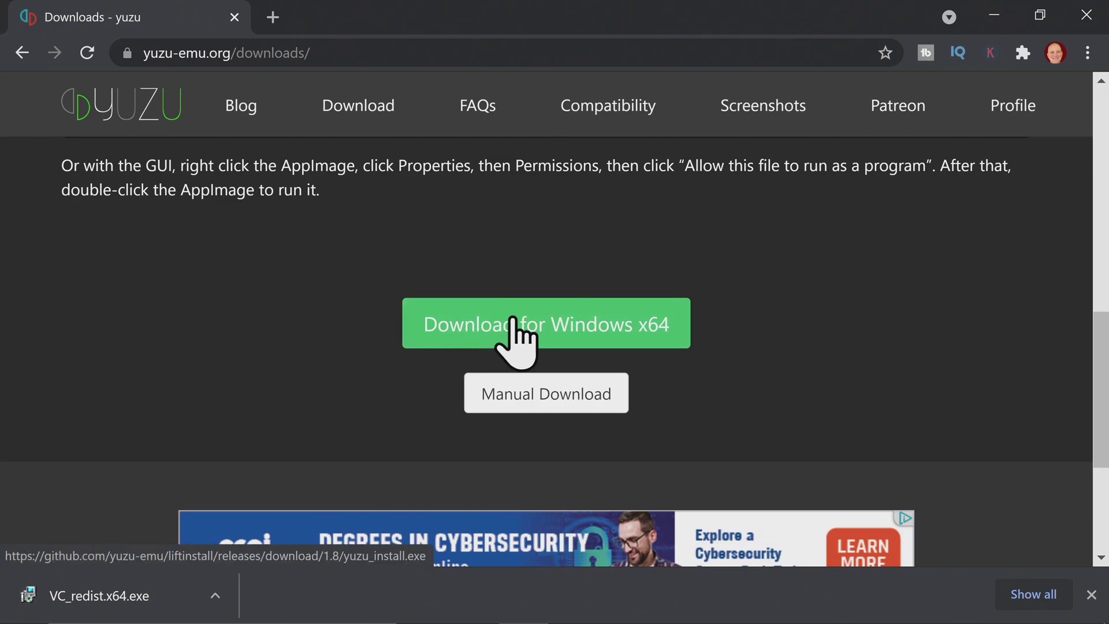
left_click(525, 318)
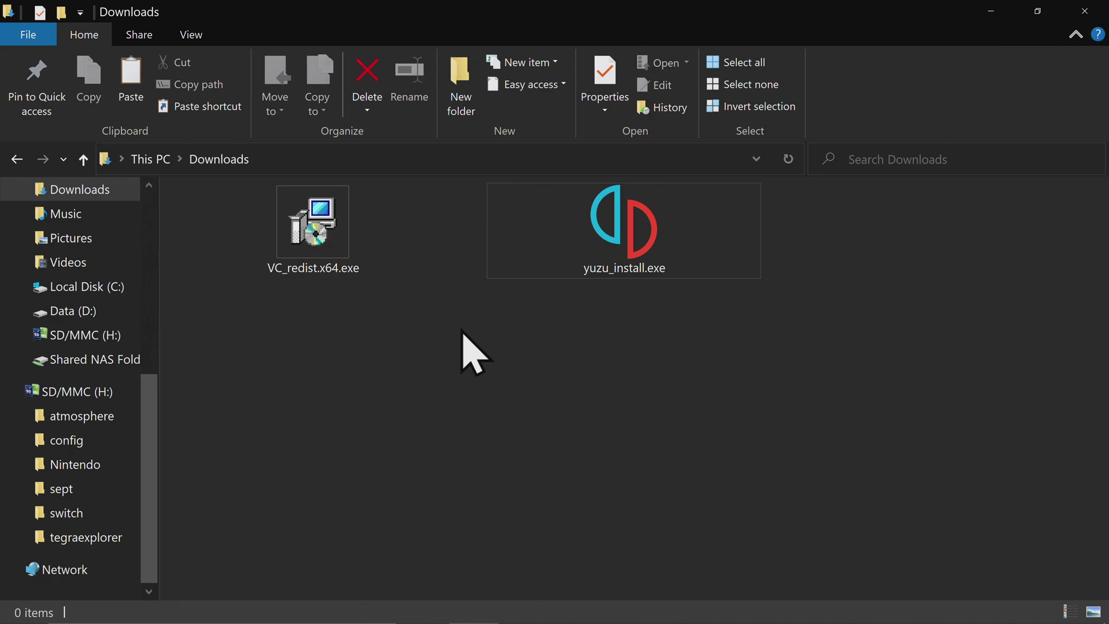
Install the Microsoft Visual C++ 2015-2019 Redistributable from VC_redist.x64.exe, accepting the license terms, and delete the installer file
double_click(324, 238)
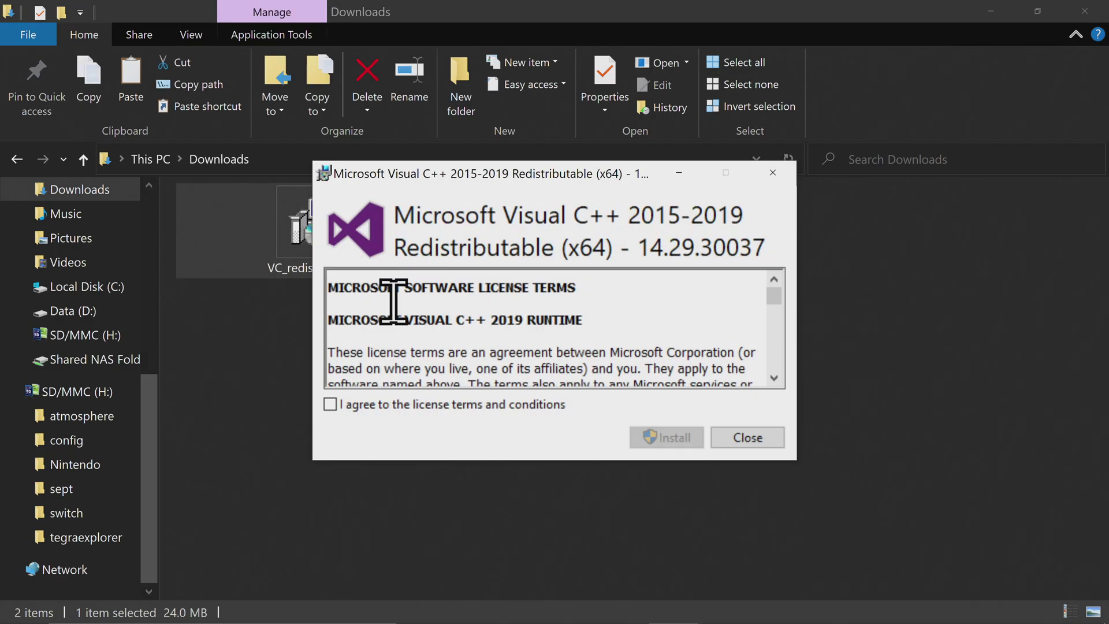
left_click(329, 404)
left_click(652, 439)
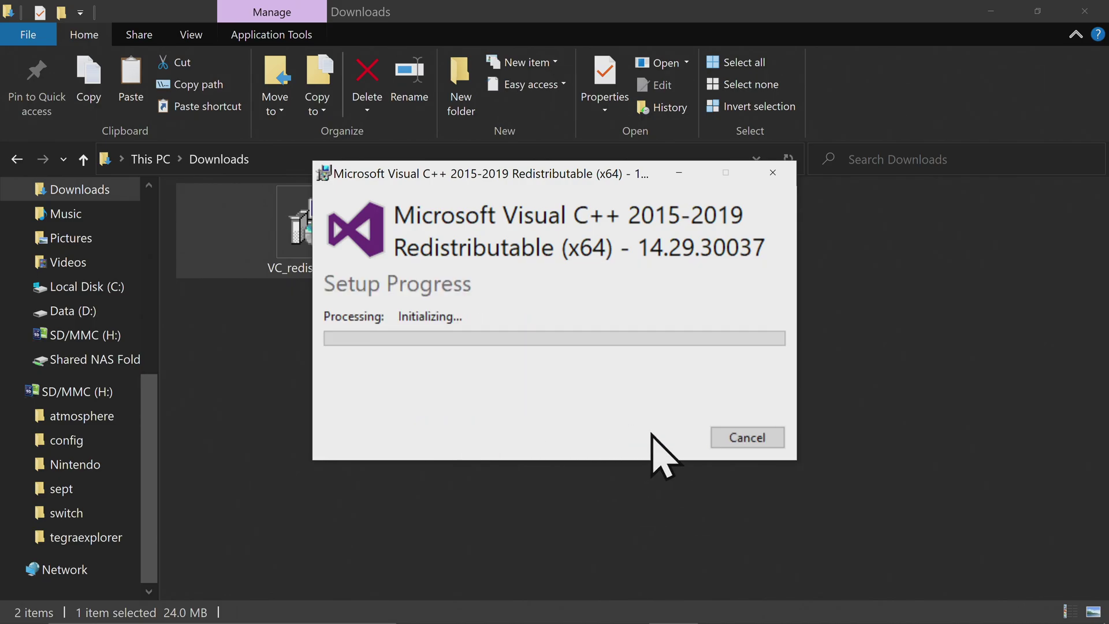
left_click(492, 442)
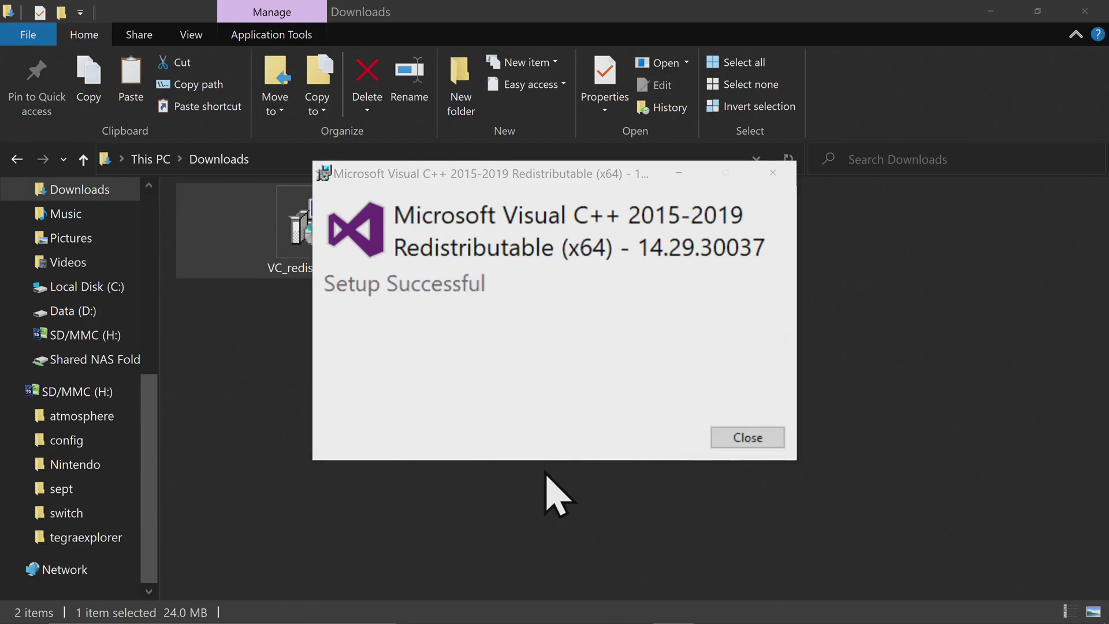
left_click(734, 437)
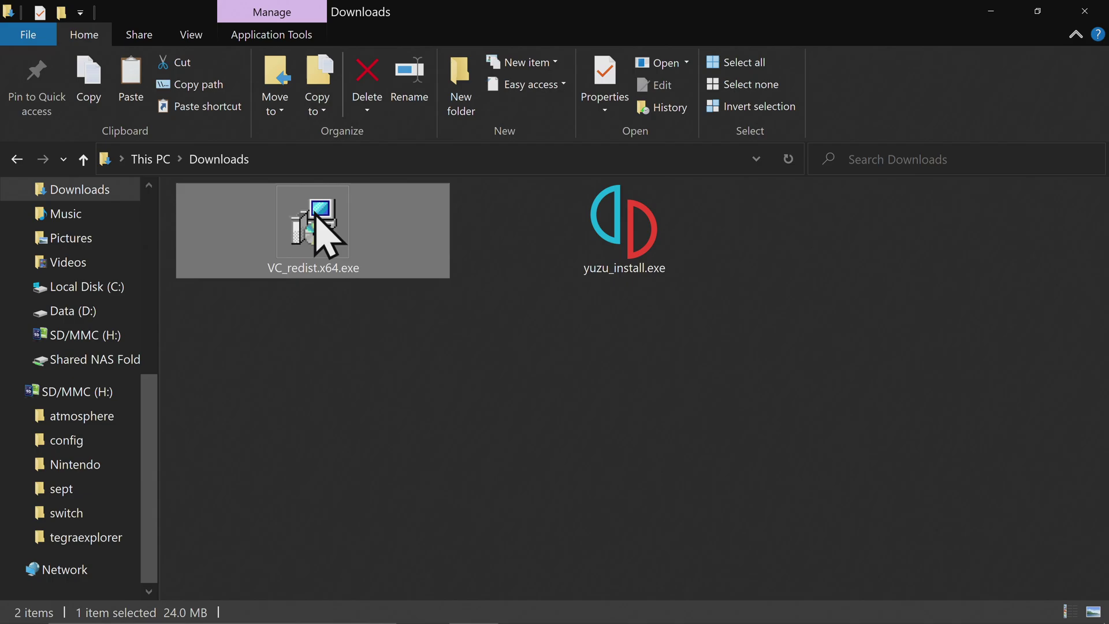
right_click(322, 227)
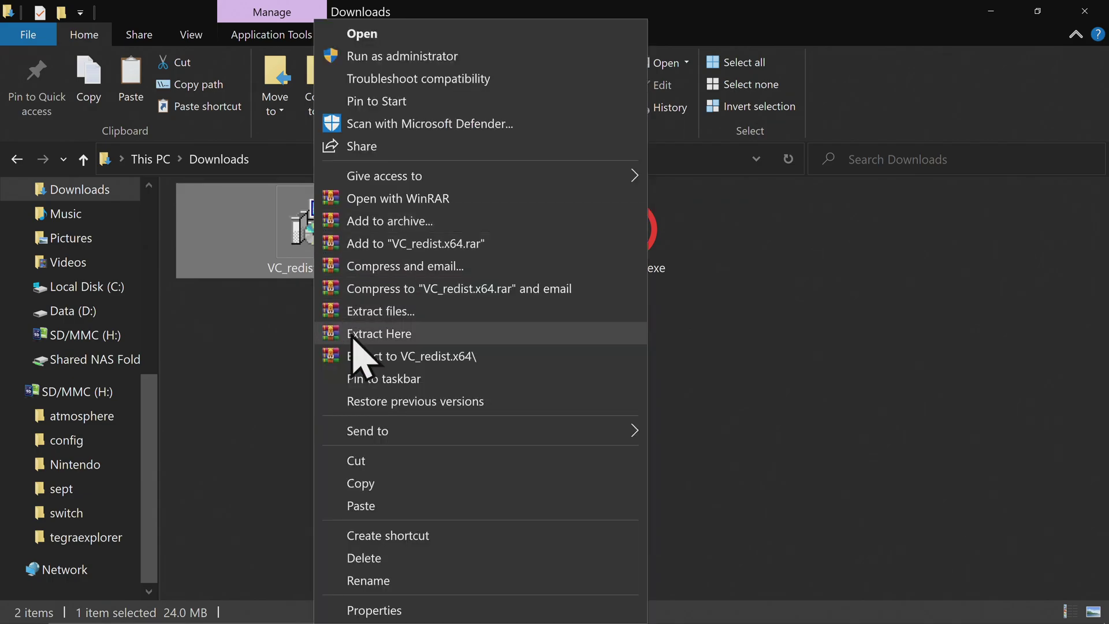
left_click(364, 556)
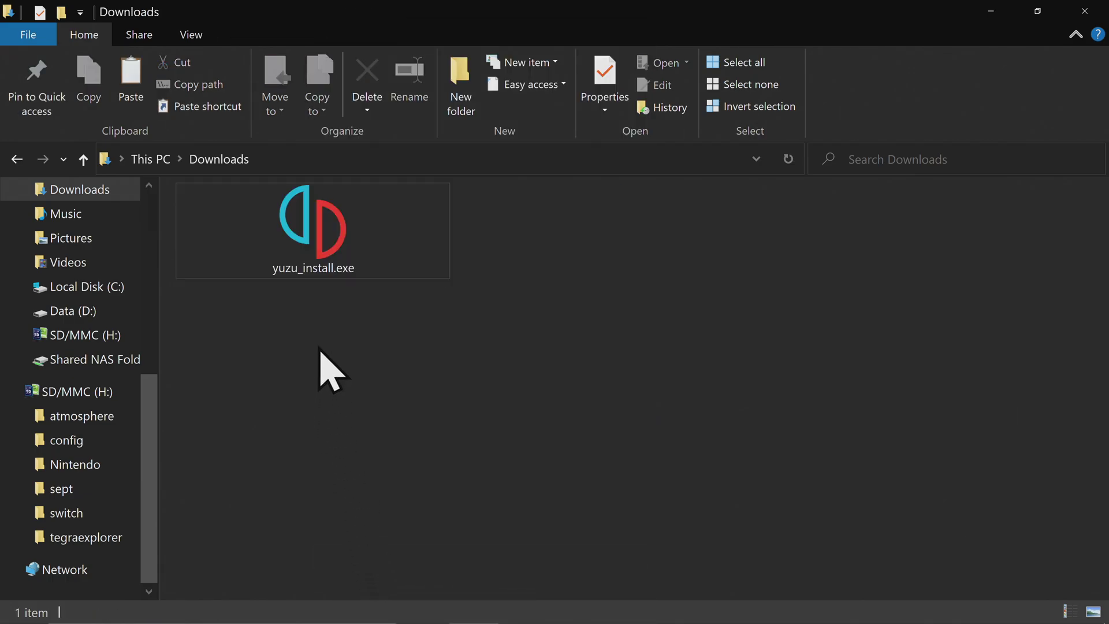
Run yuzu_install.exe to install regular yuzu with a desktop shortcut, and exit the installer
double_click(321, 231)
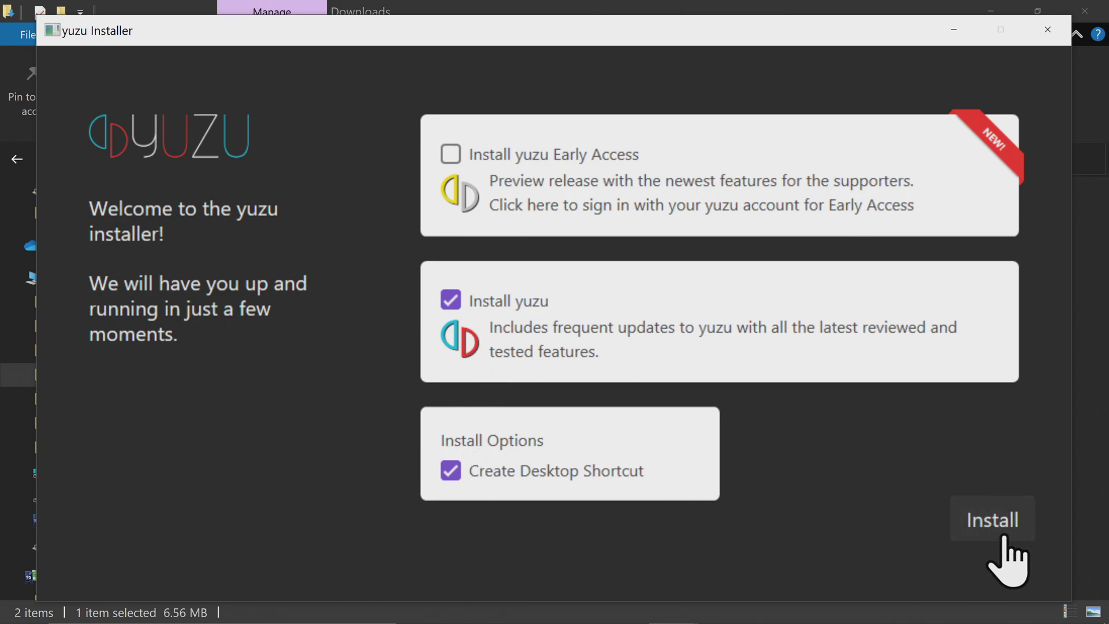
left_click(997, 514)
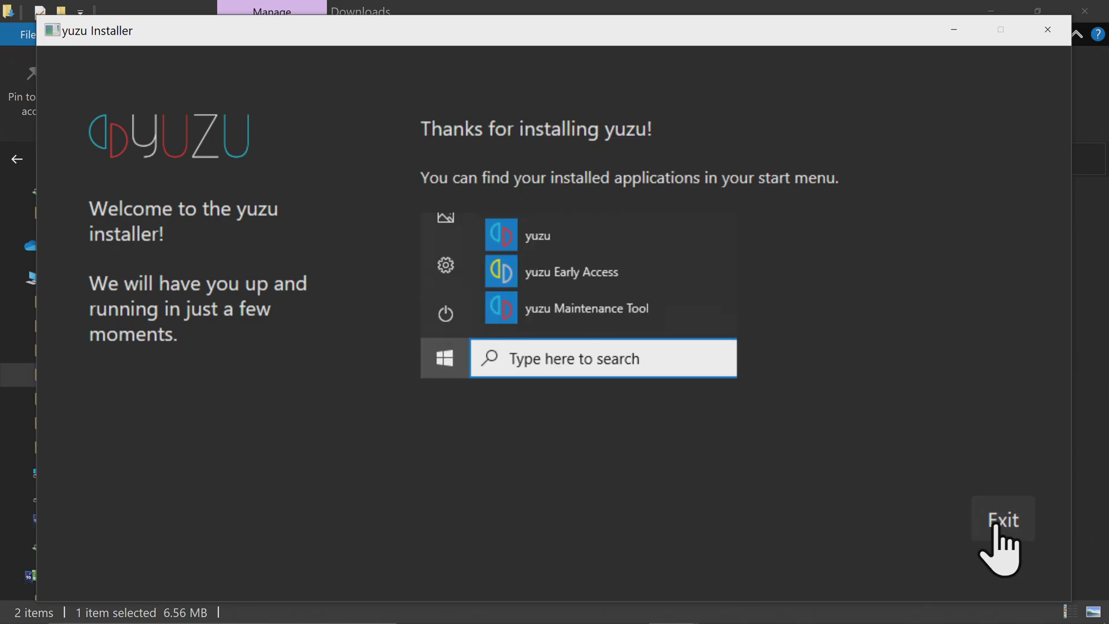
left_click(999, 528)
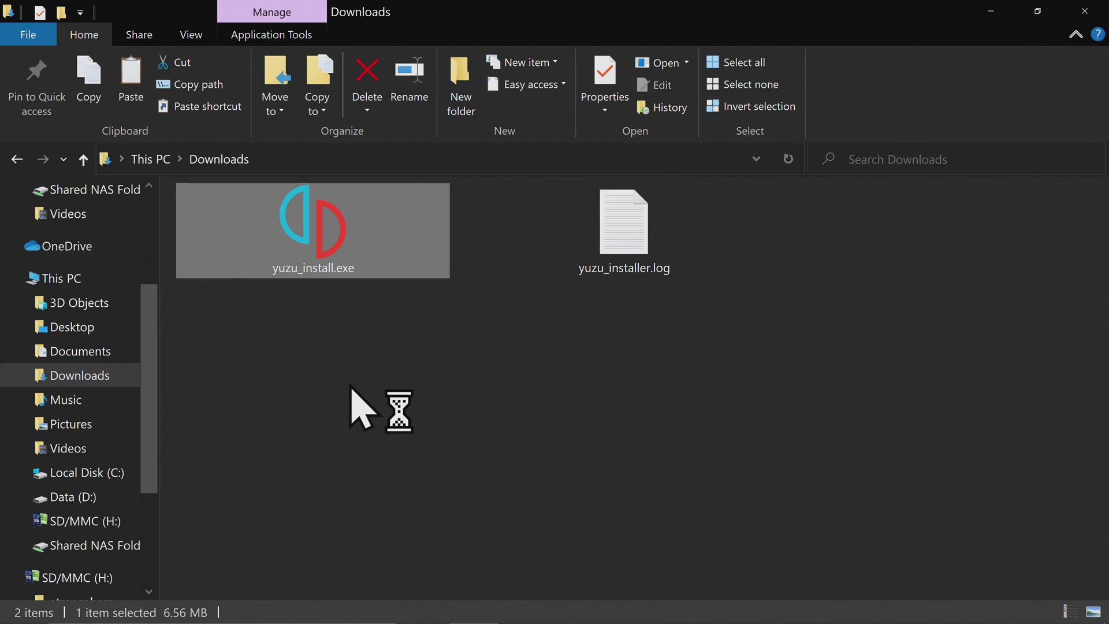
Delete both yuzu_install.exe and yuzu_installer.log from the Downloads folder
left_click(351, 391)
left_click_drag(750, 378, 317, 237)
right_click(315, 235)
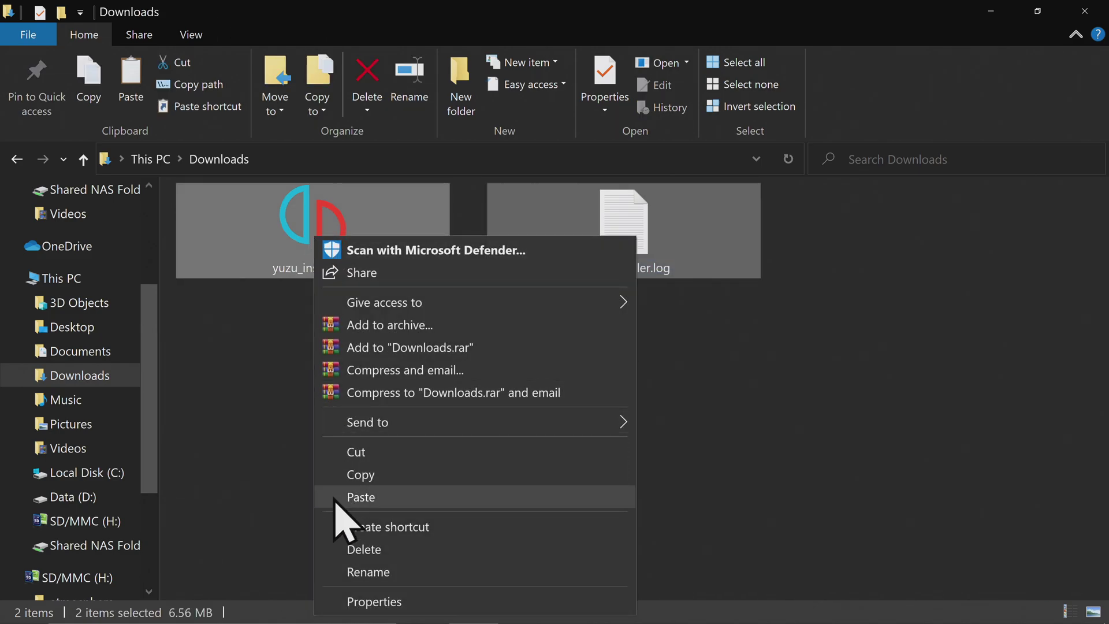
left_click(370, 549)
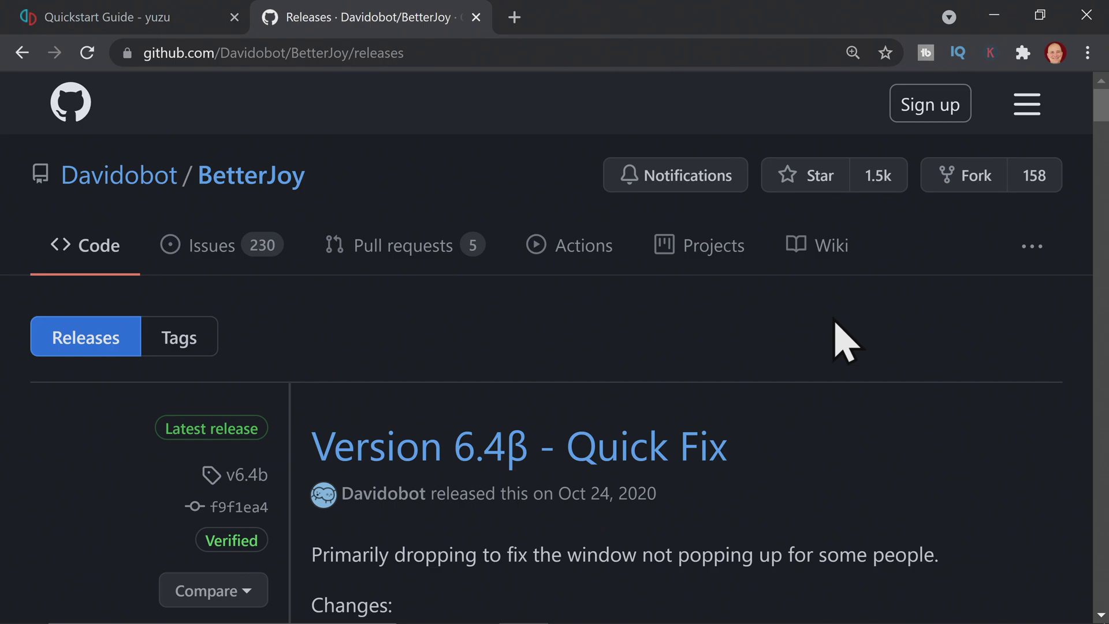
Download BetterJoy_v6.4b.zip from the Version 6.4β assets on the BetterJoy GitHub releases page
scroll(844, 341, "down", 10)
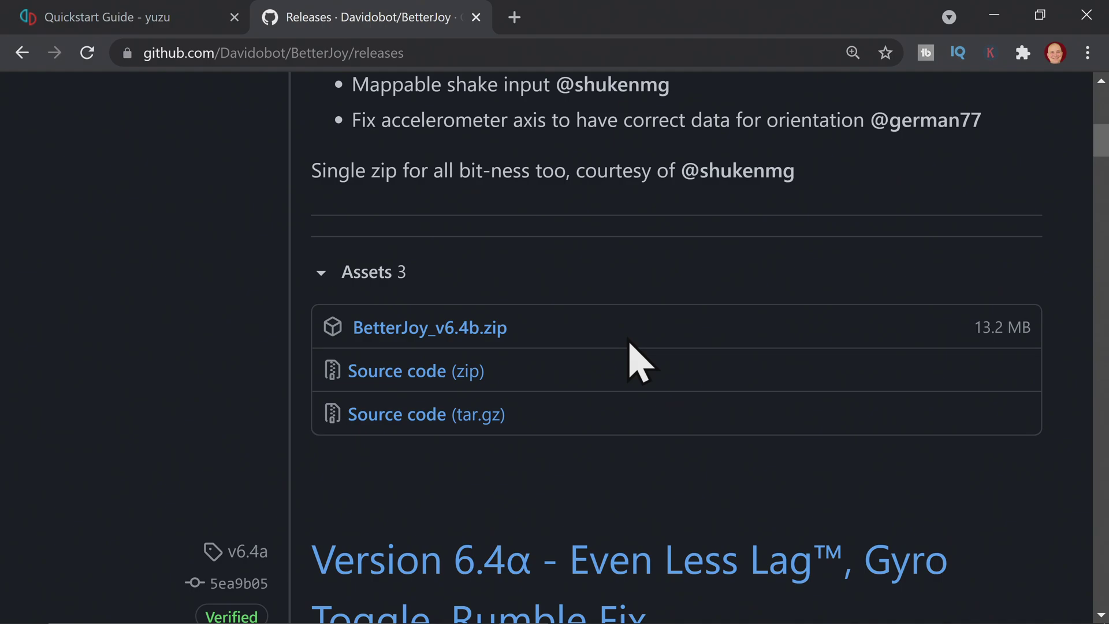
left_click(465, 341)
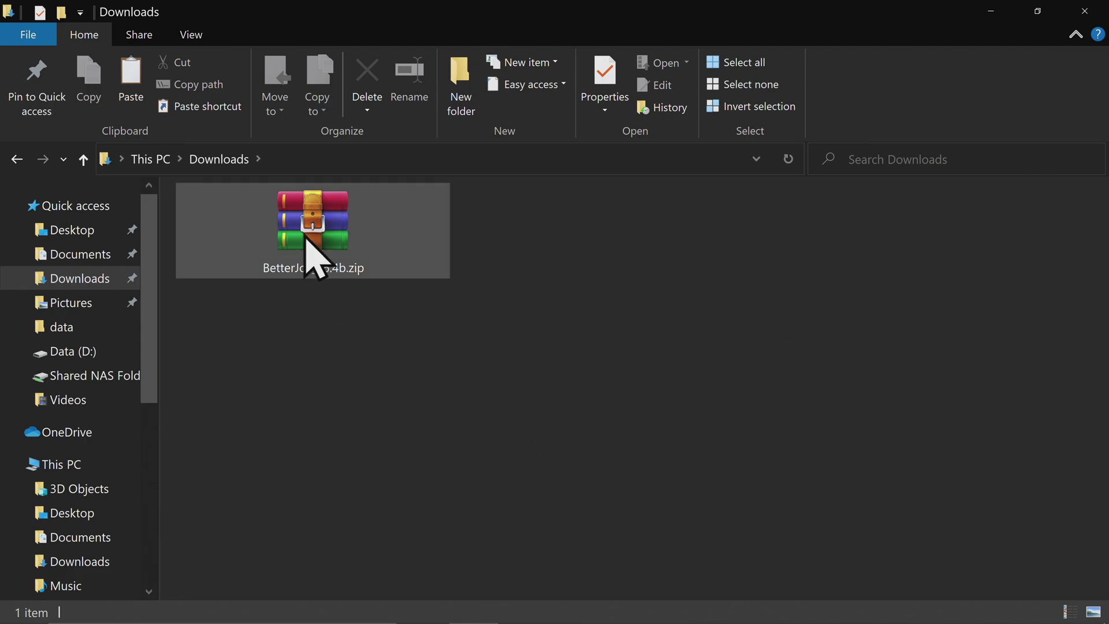
Extract BetterJoy_v6.4b.zip into its own BetterJoy_v6.4b folder in Downloads and delete the zip archive
right_click(304, 203)
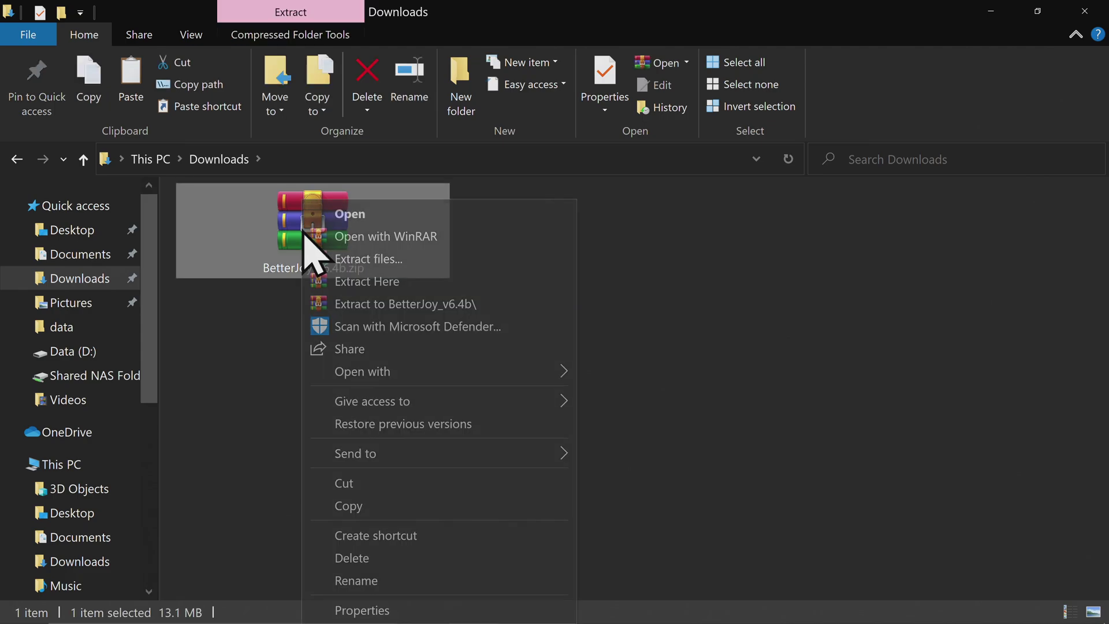
left_click(346, 303)
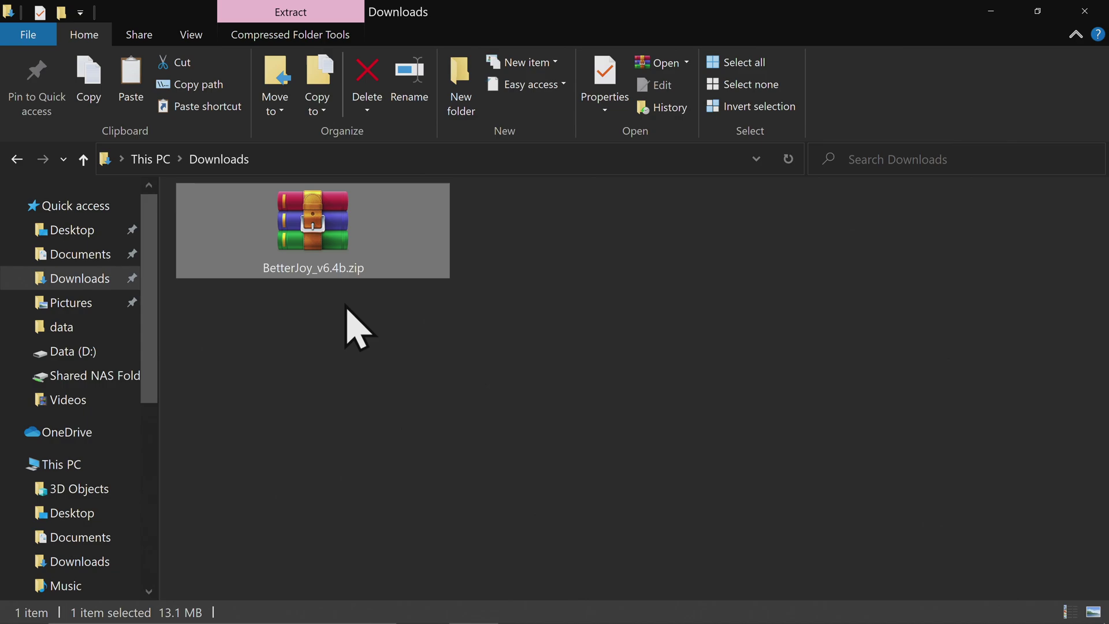
right_click(330, 202)
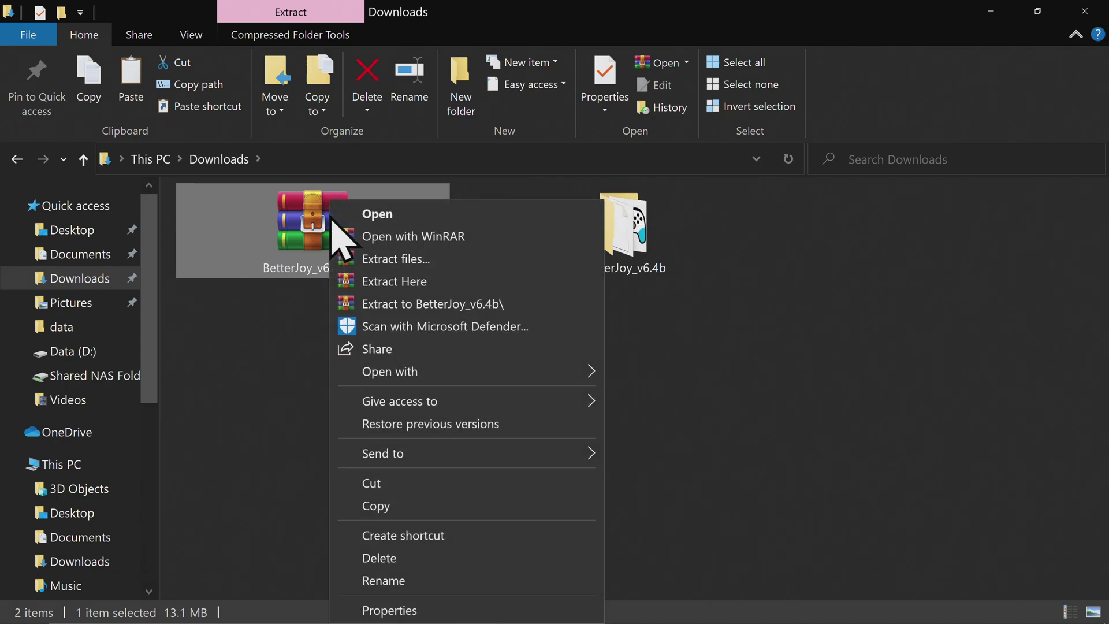
left_click(401, 558)
Search Windows for "bluetooth" and open the Bluetooth and other devices settings
left_click(148, 603)
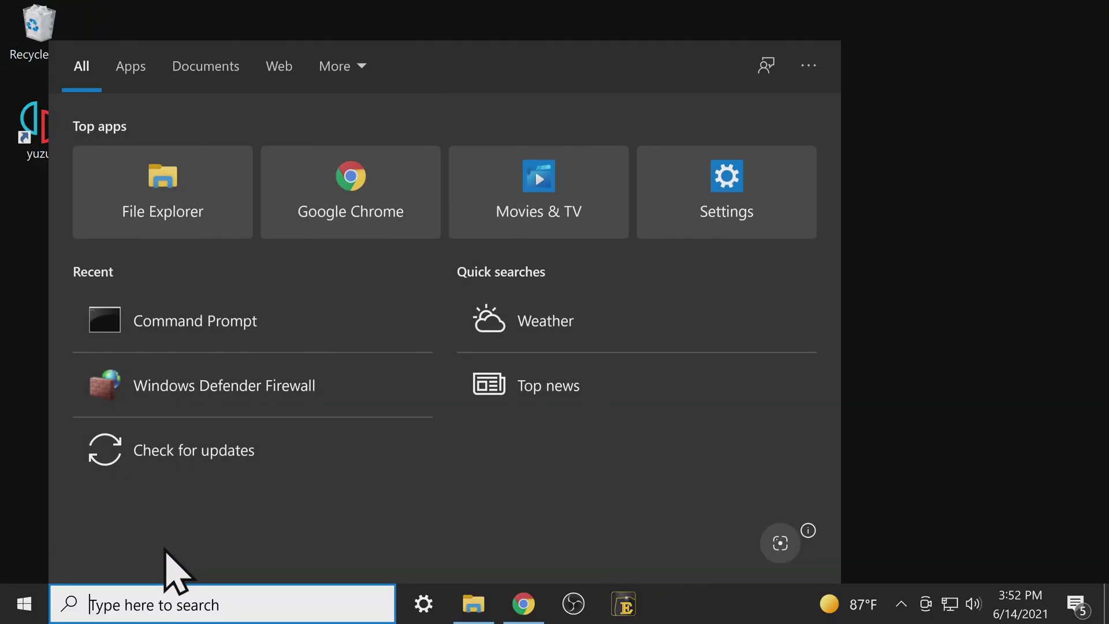
type("bl")
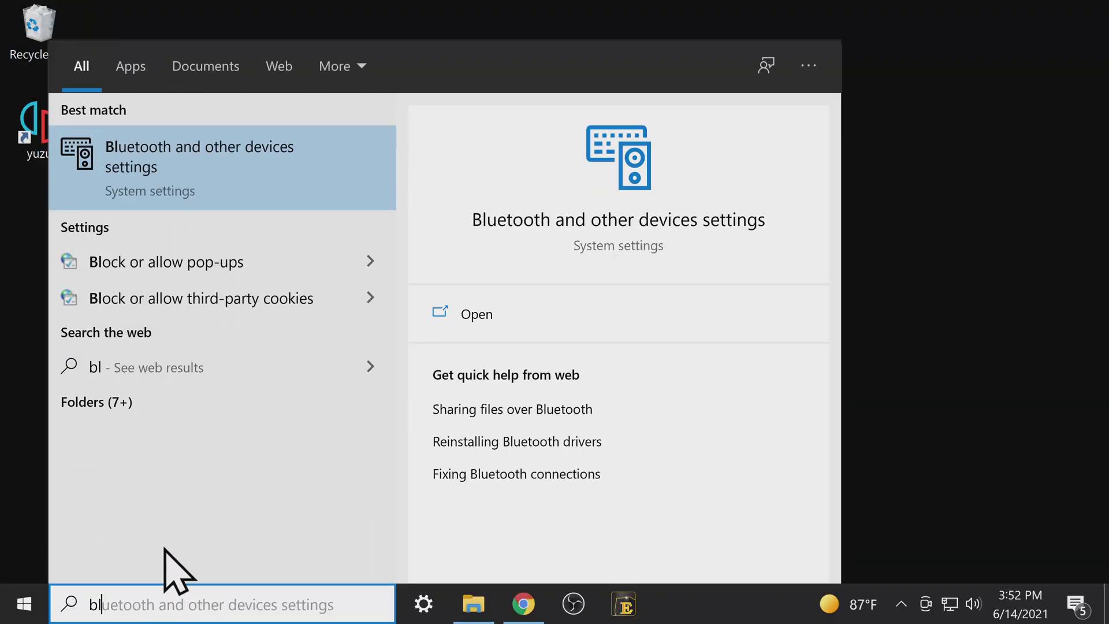
type("uetooth")
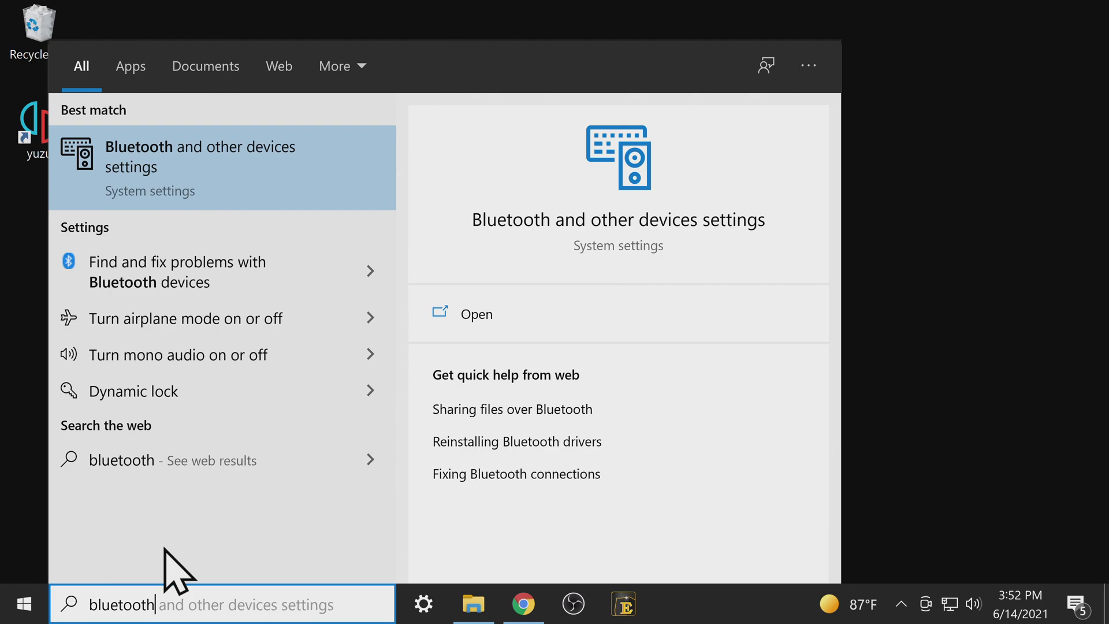
key("Return")
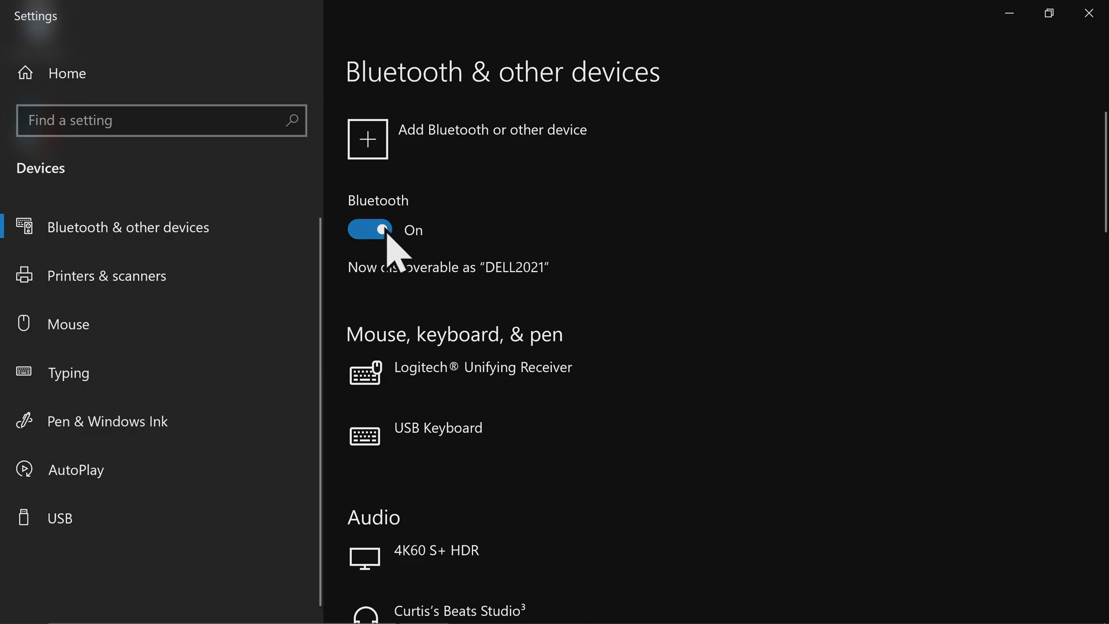
Add the Joy-Con (L) controller to the PC as a Bluetooth device and finish its pairing
left_click(387, 142)
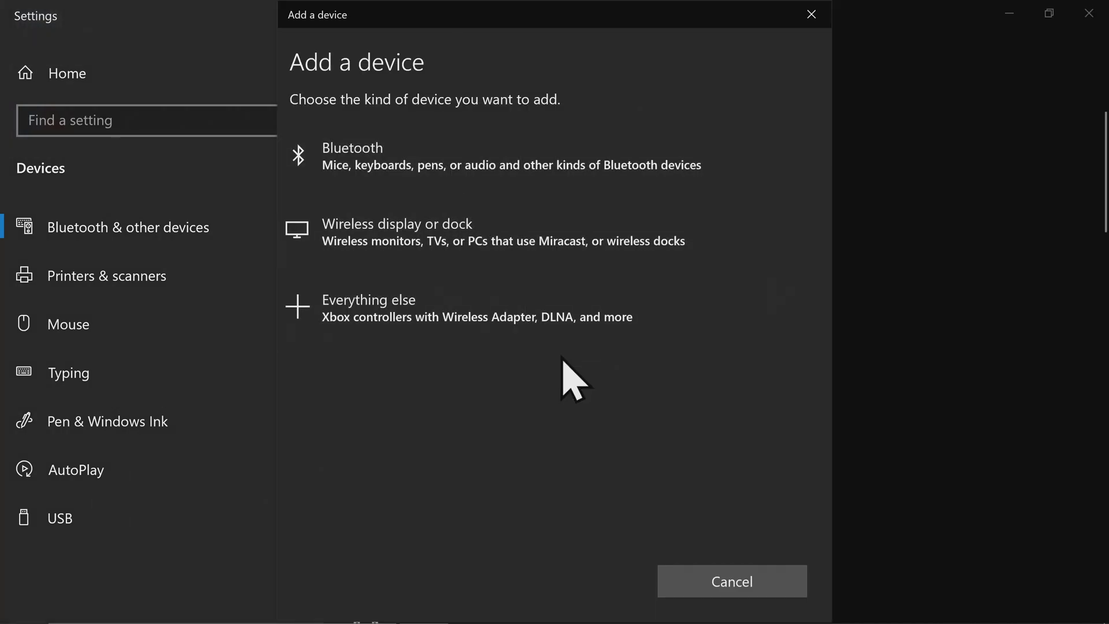
left_click(417, 174)
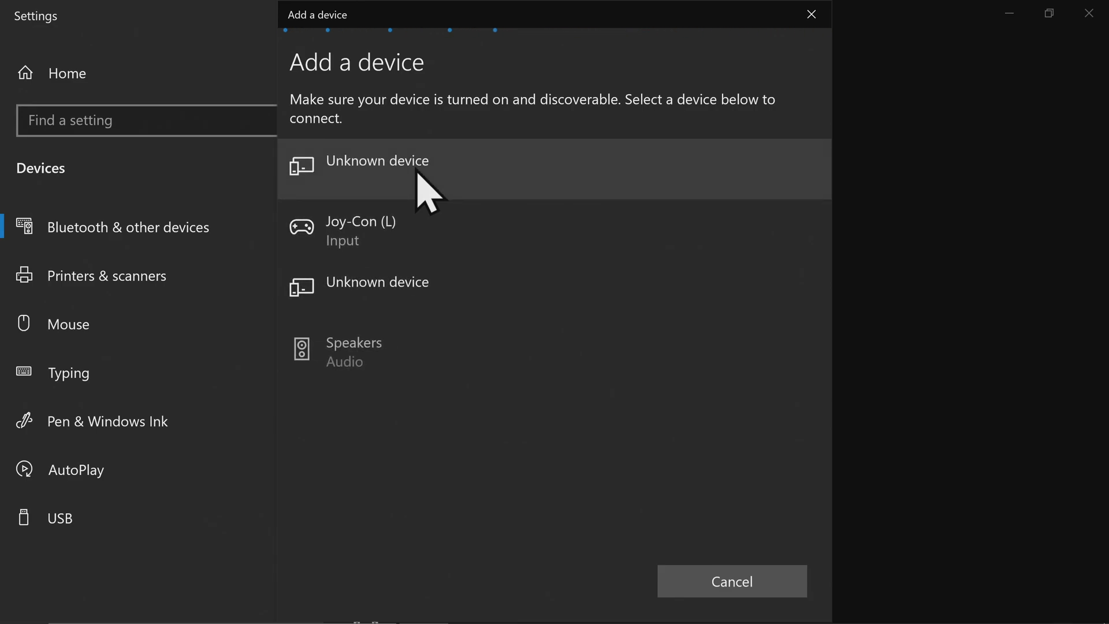
left_click(379, 179)
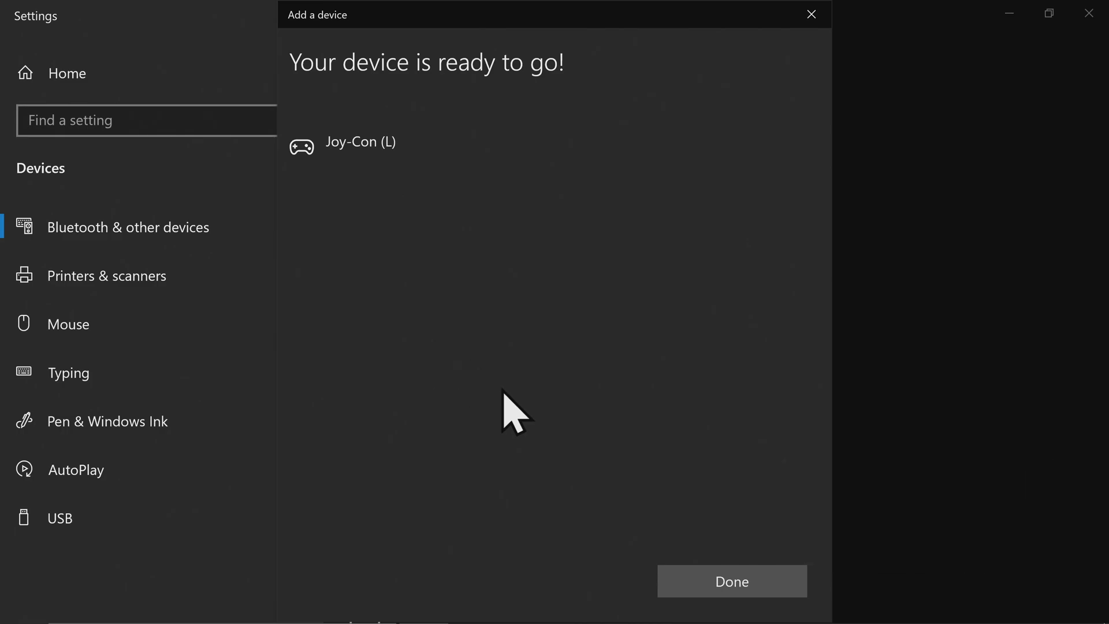
left_click(733, 589)
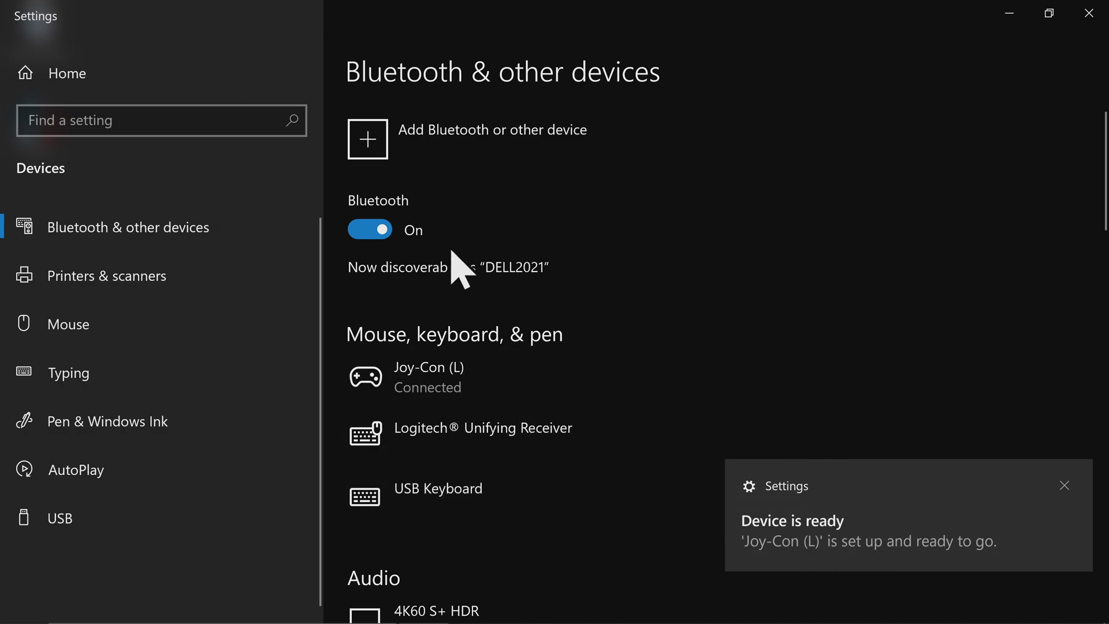
Add the Joy-Con (R) controller to the PC as a second Bluetooth device
left_click(377, 143)
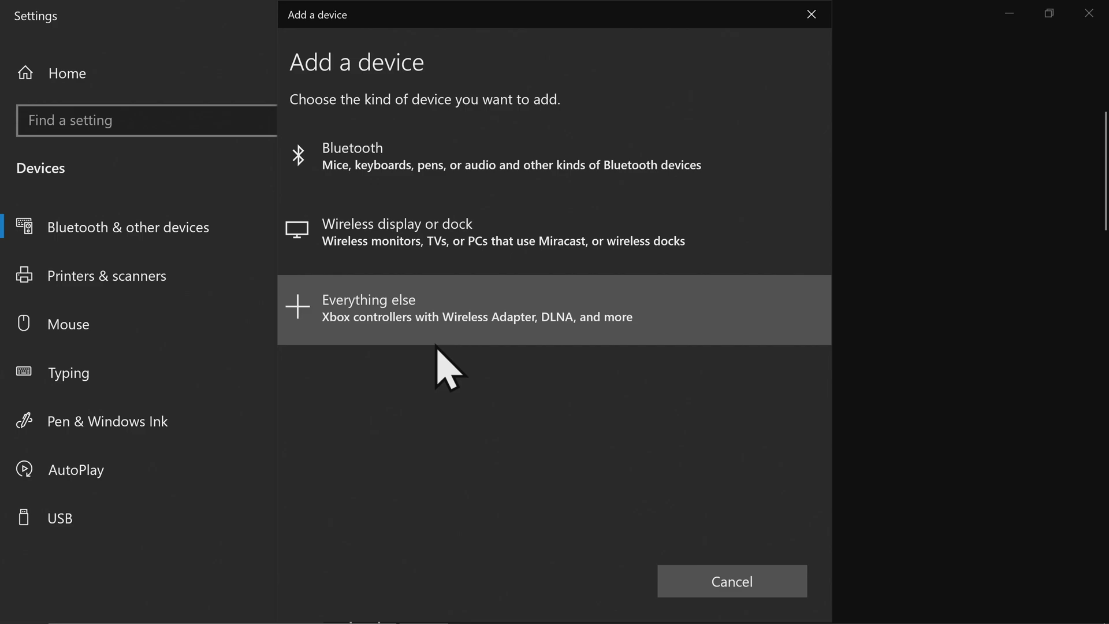
left_click(409, 173)
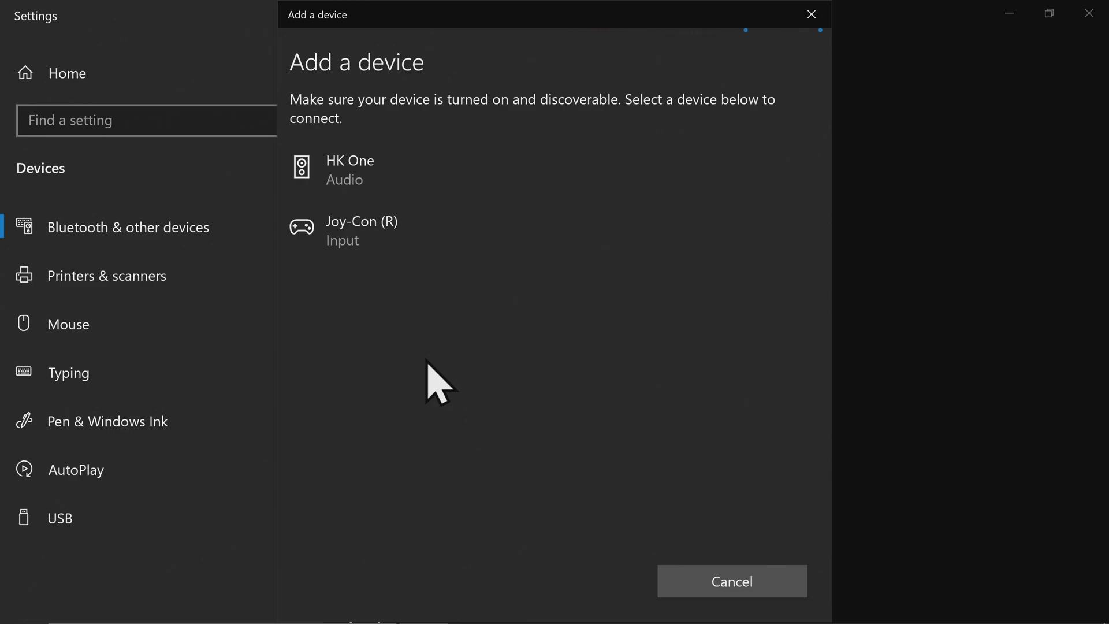
left_click(401, 245)
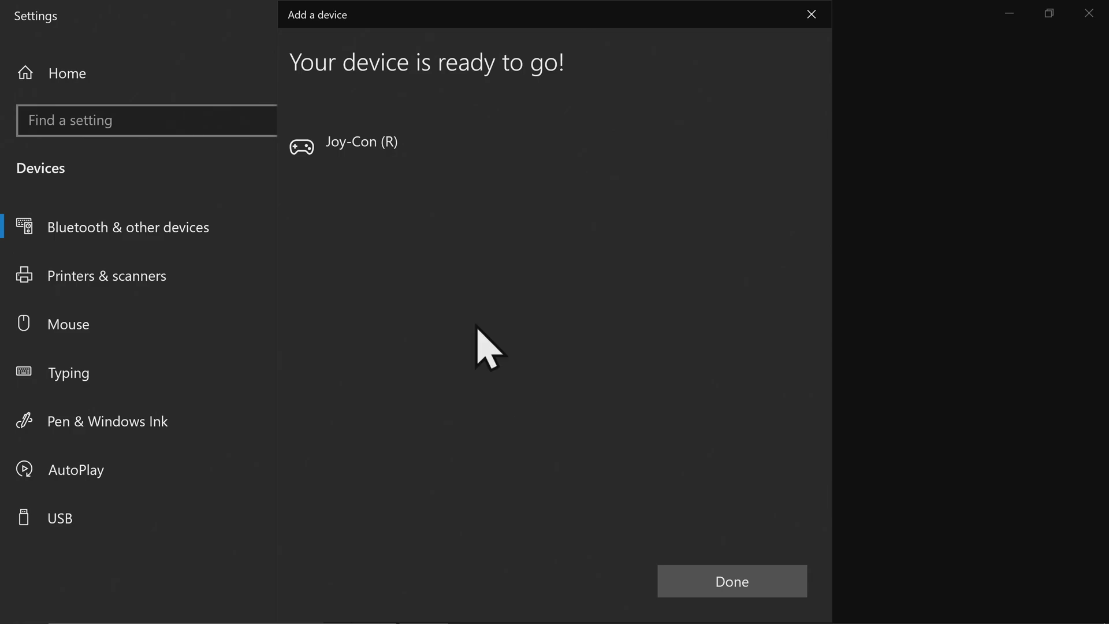
Finish the Joy-Con (R) pairing and run the ViGEmBus_Setup_1.16.116.exe installer from the Drivers folder of BetterJoy_v6.4b, closing its wizard
left_click(726, 582)
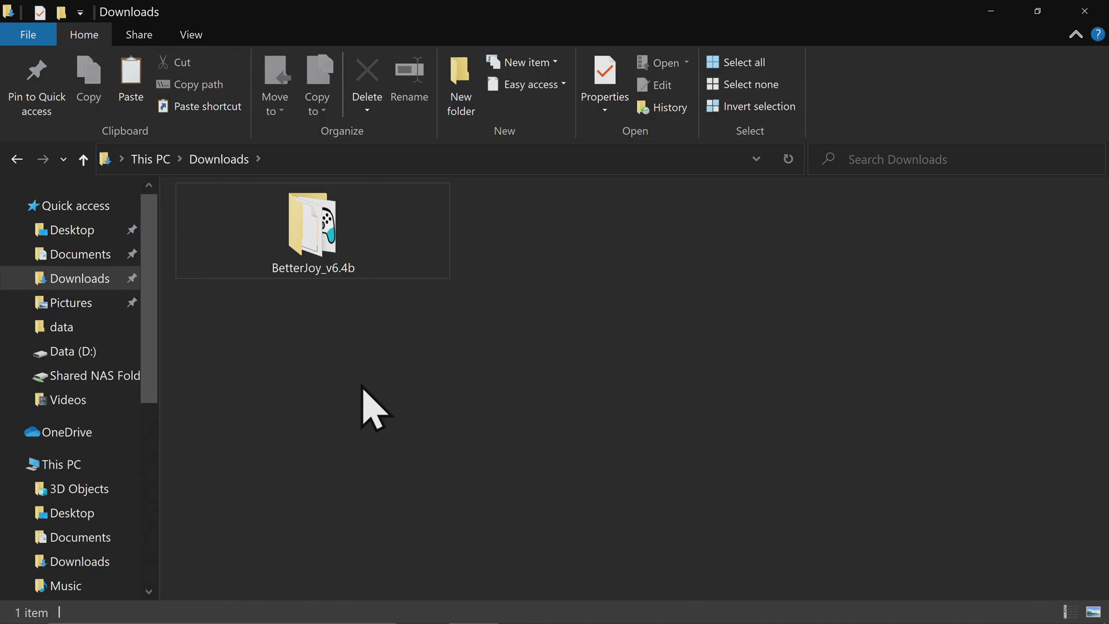
double_click(325, 243)
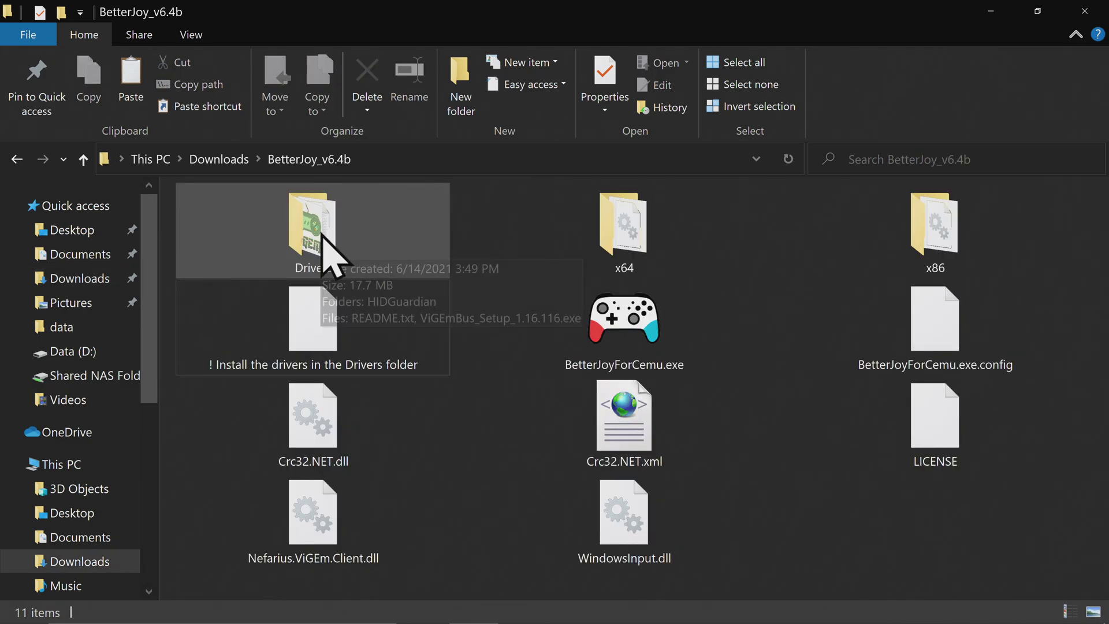
double_click(322, 236)
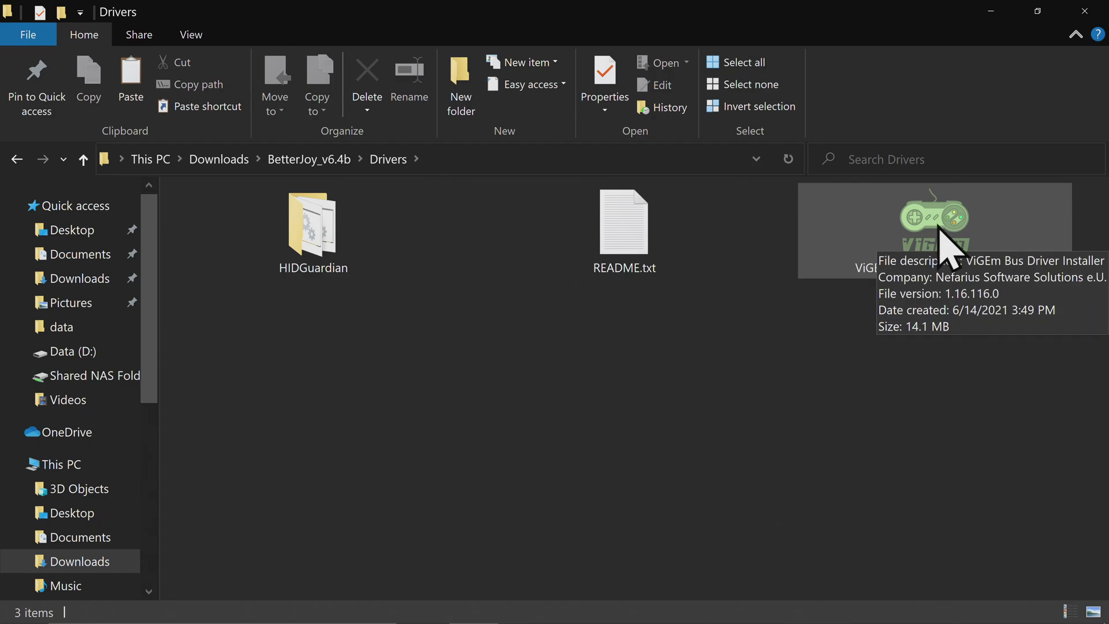
double_click(942, 245)
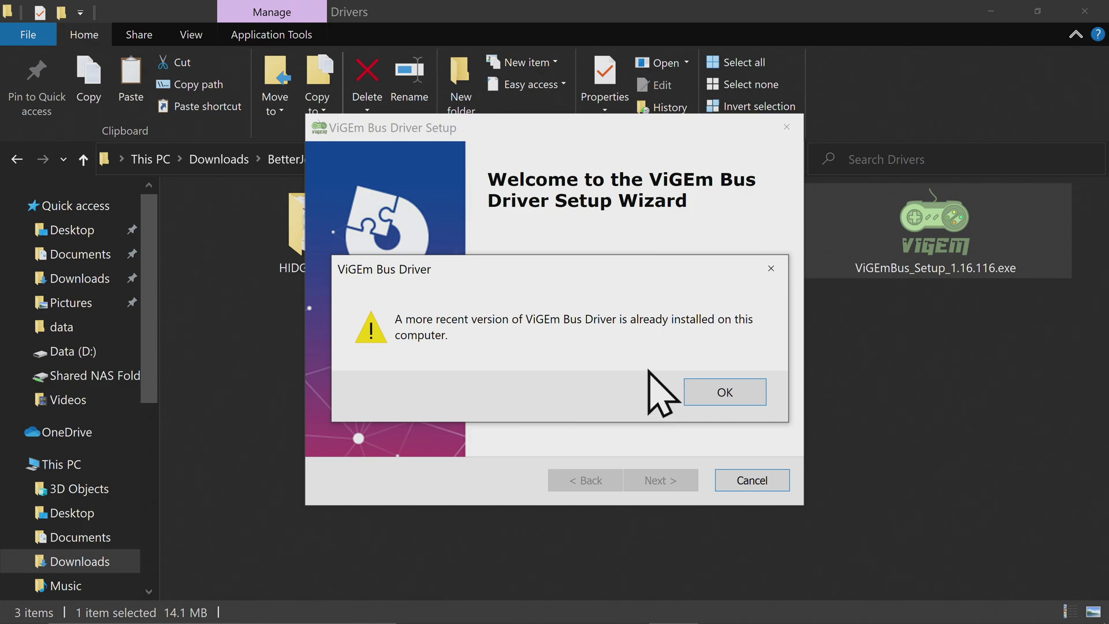
left_click(729, 392)
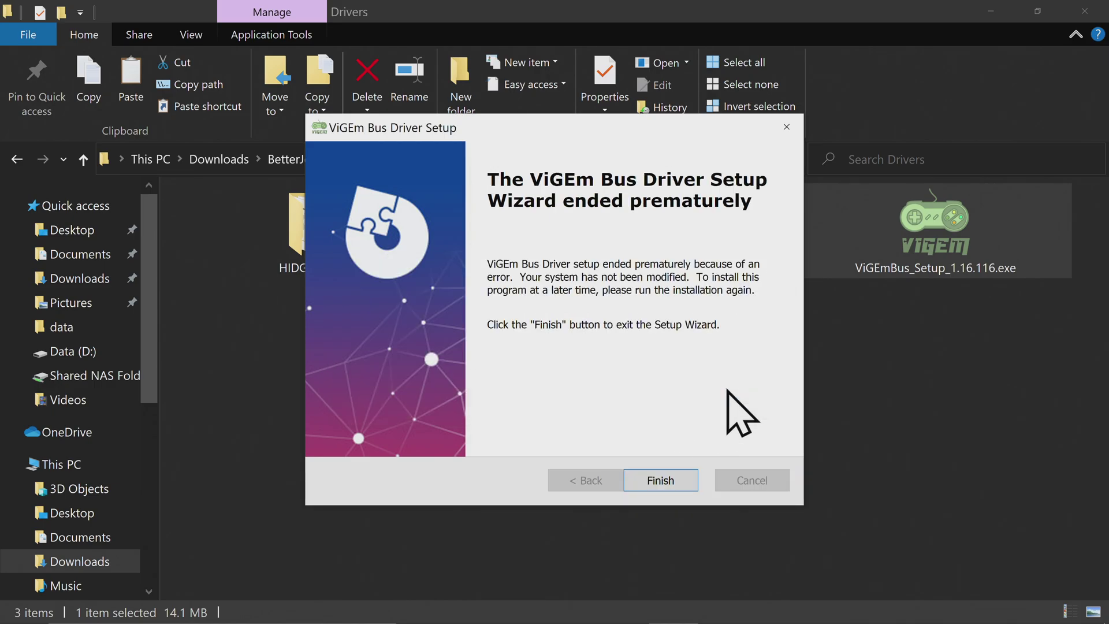
left_click(642, 474)
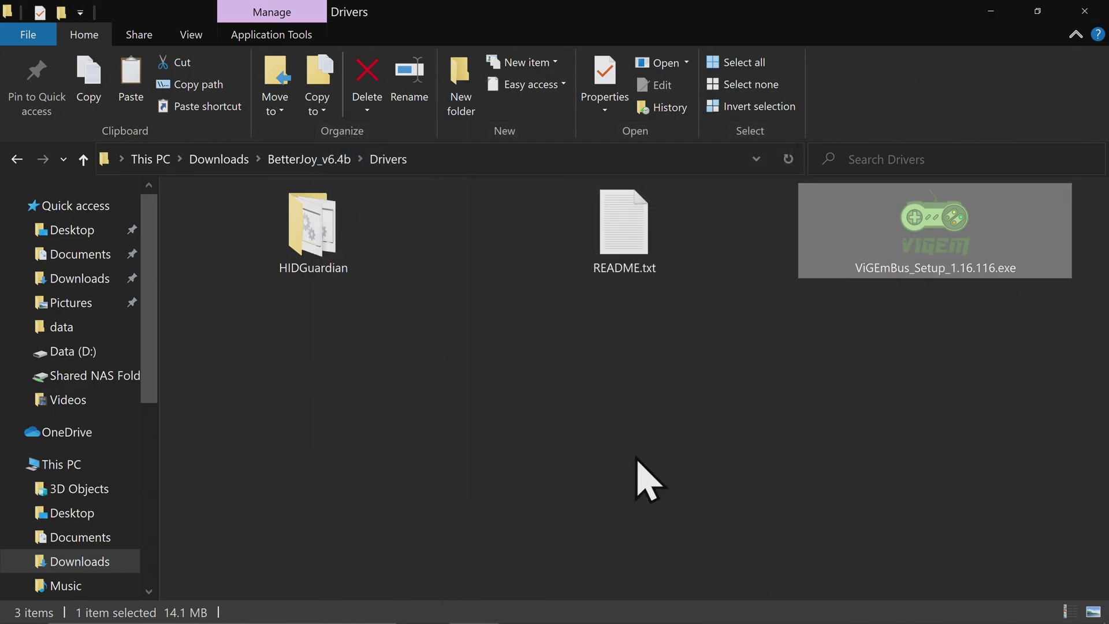
left_click(627, 428)
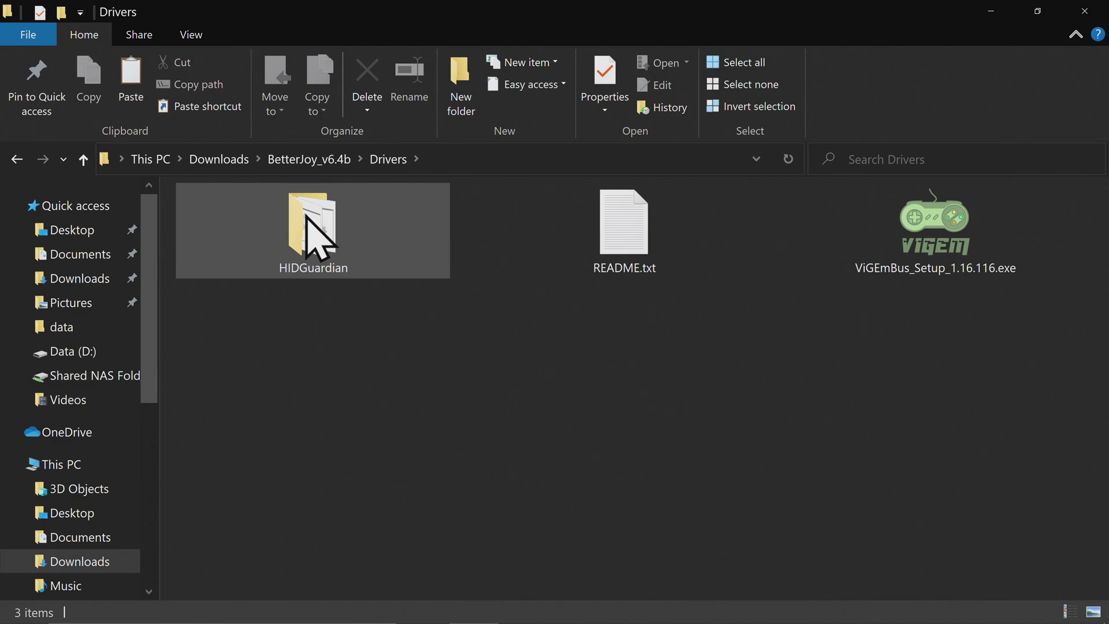
Install HIDGuardian by running its install batch file as administrator, always trusting software from Wohlfeil.IT e.U
double_click(307, 217)
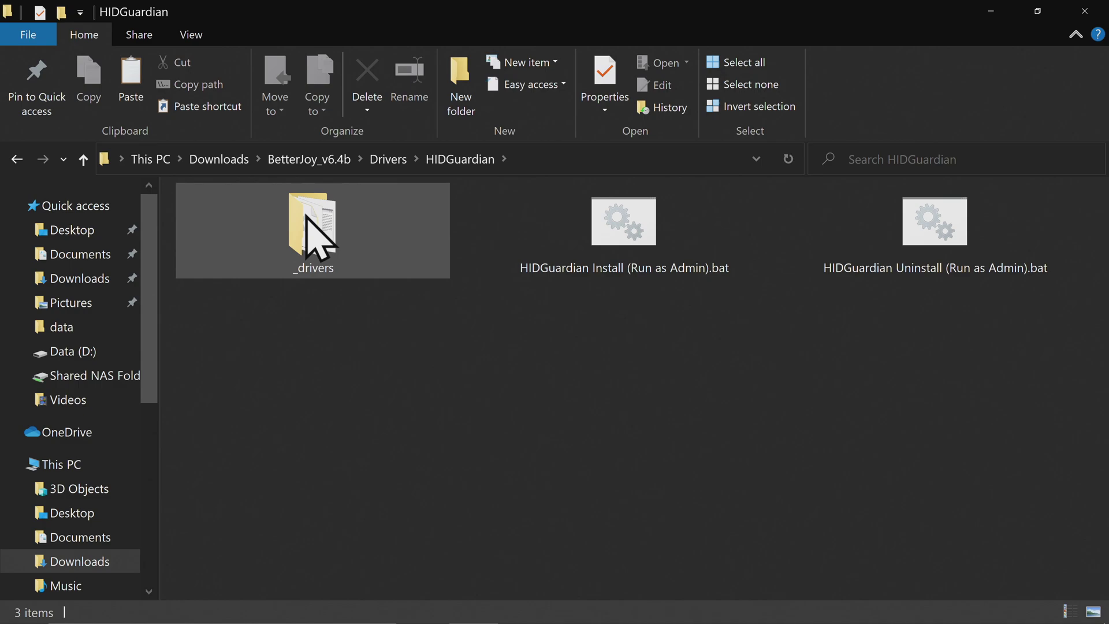
right_click(623, 220)
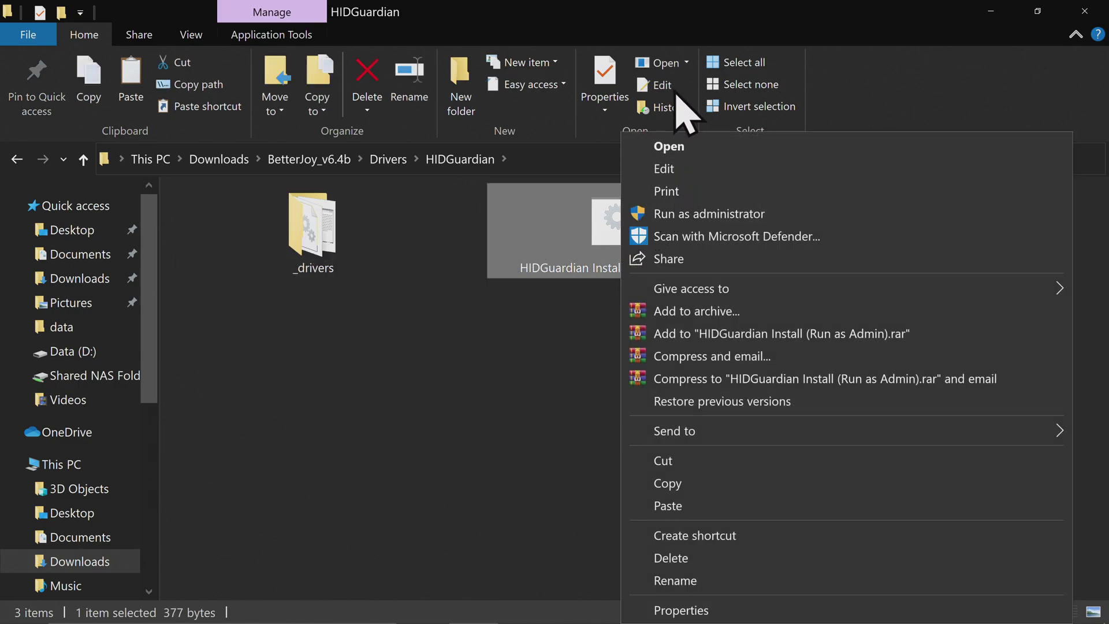
left_click(671, 213)
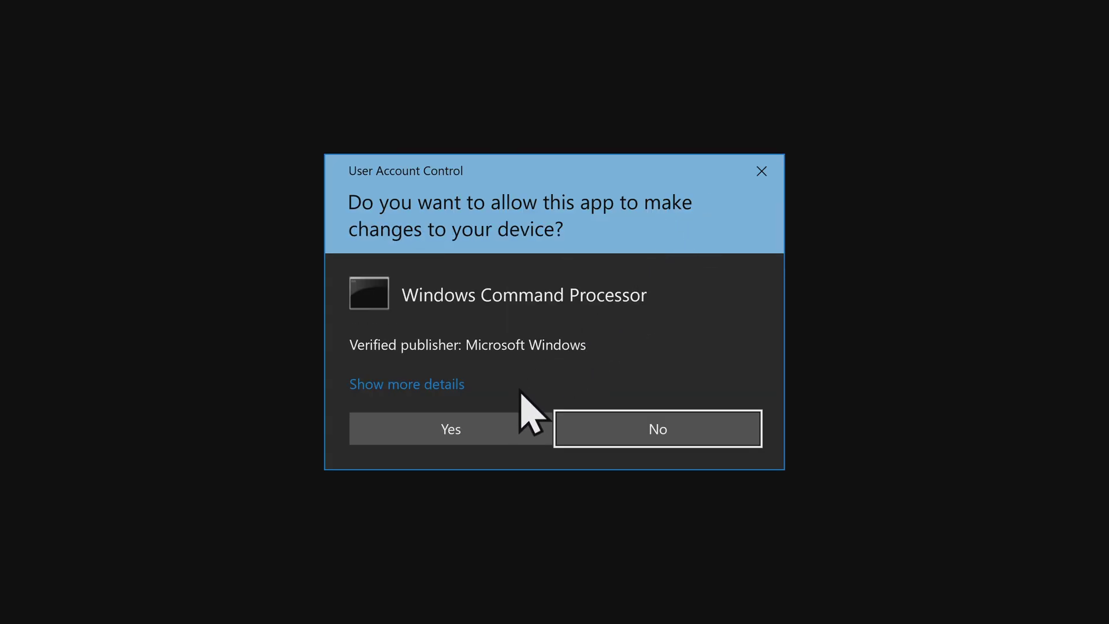
left_click(484, 430)
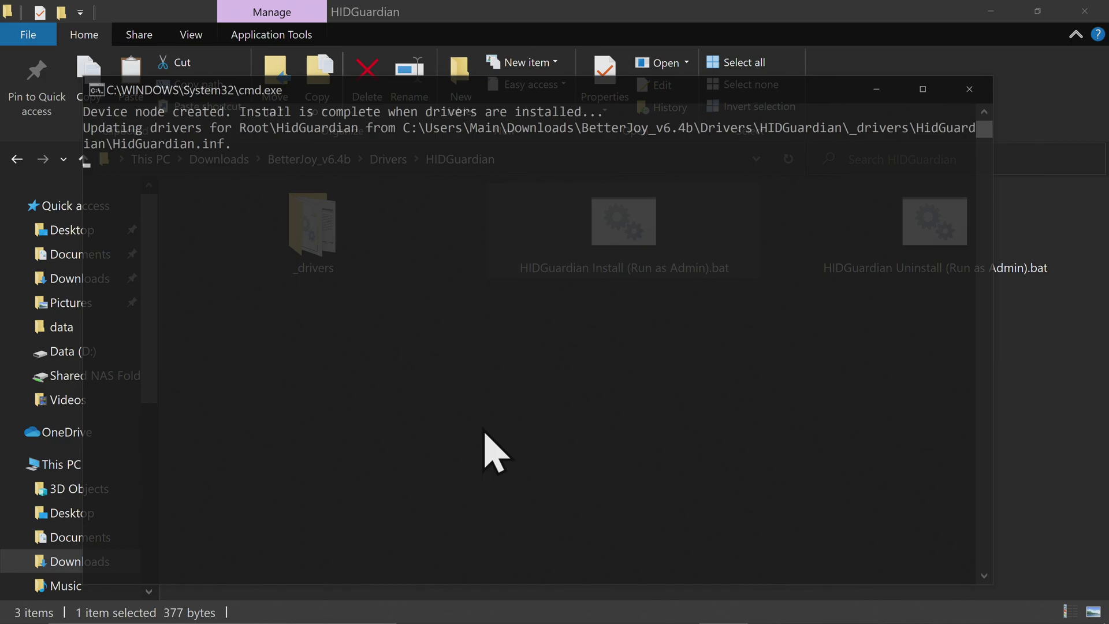
left_click(327, 324)
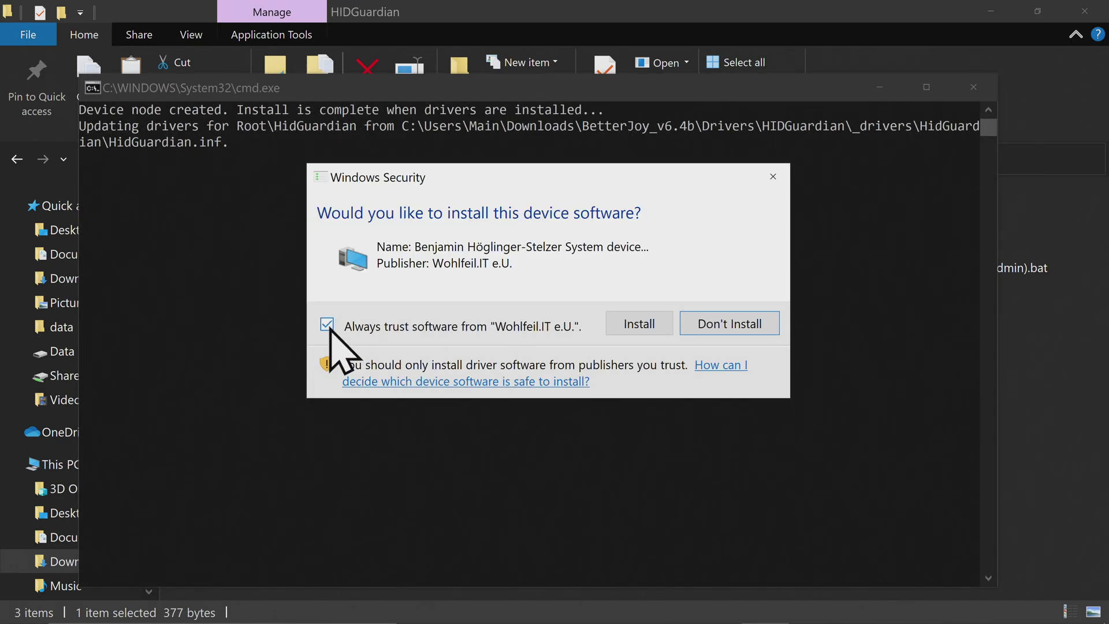
left_click(640, 325)
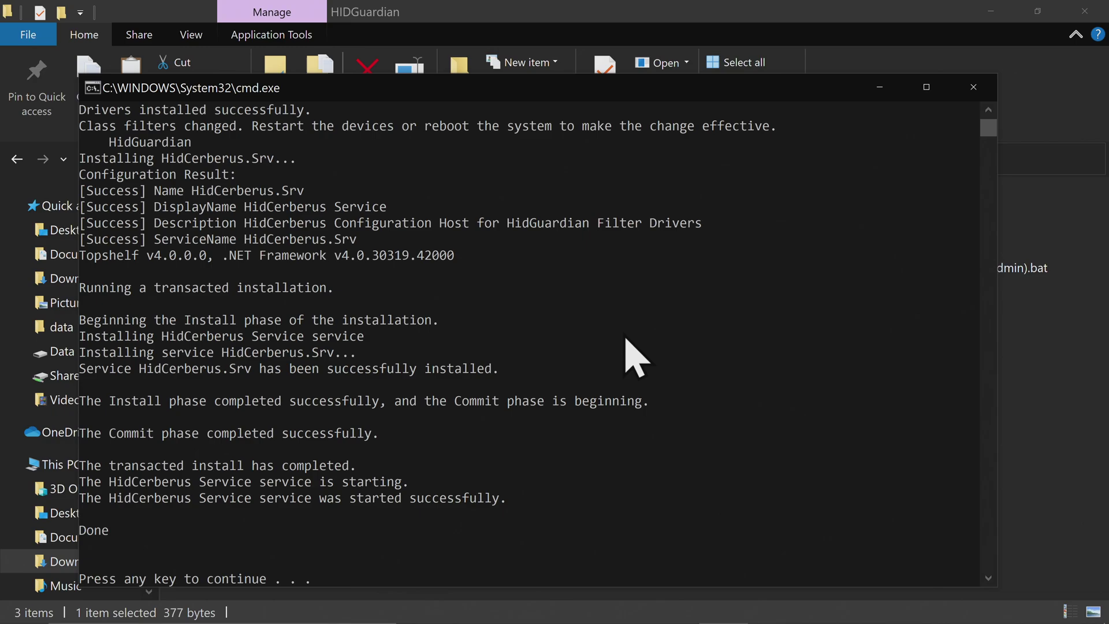
scroll(634, 373, "down", 6)
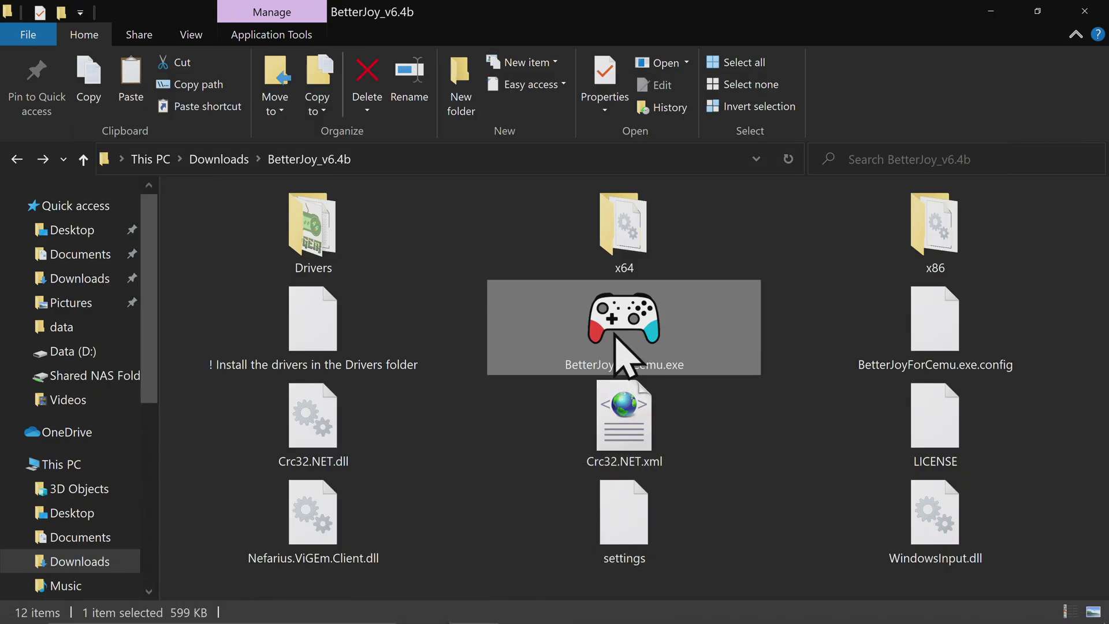
Launch BetterJoyForCemu.exe from the BetterJoy_v6.4b folder and expand its configuration settings for review
double_click(620, 323)
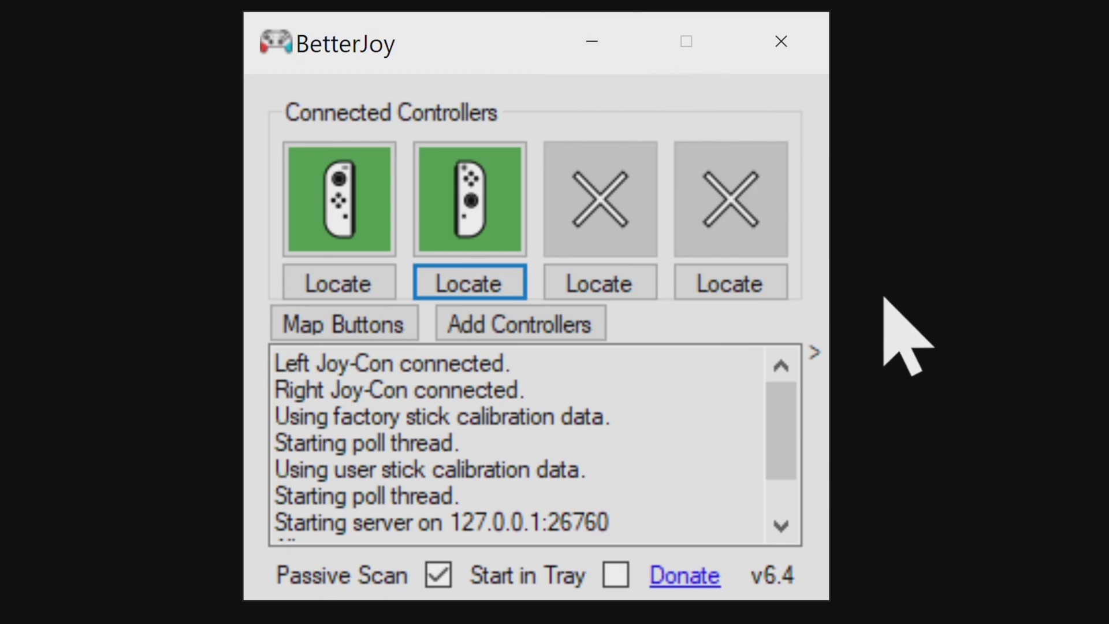
left_click(815, 351)
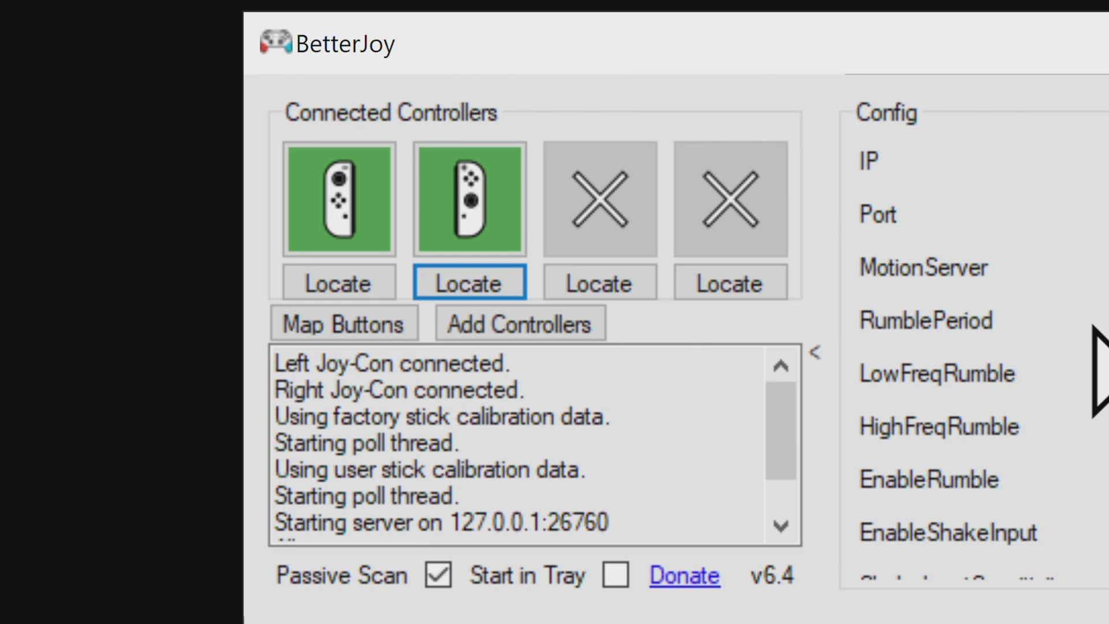
scroll(1093, 326, "down", 3)
scroll(1093, 327, "down", 6)
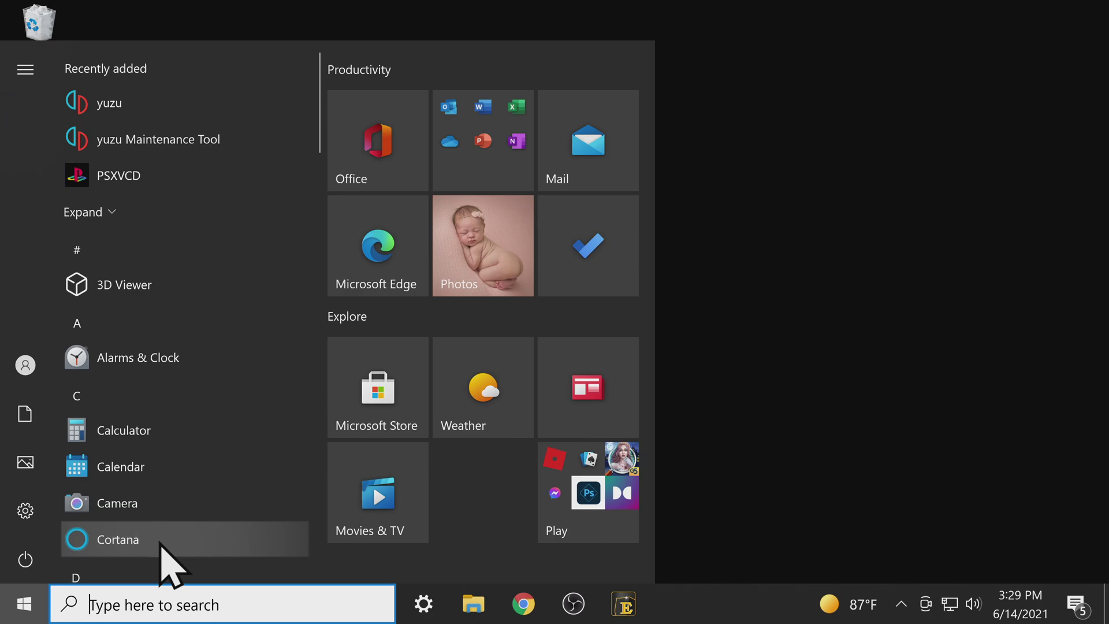
Launch yuzu from the installed apps and dismiss its key derivation warning
scroll(168, 521, "down", 15)
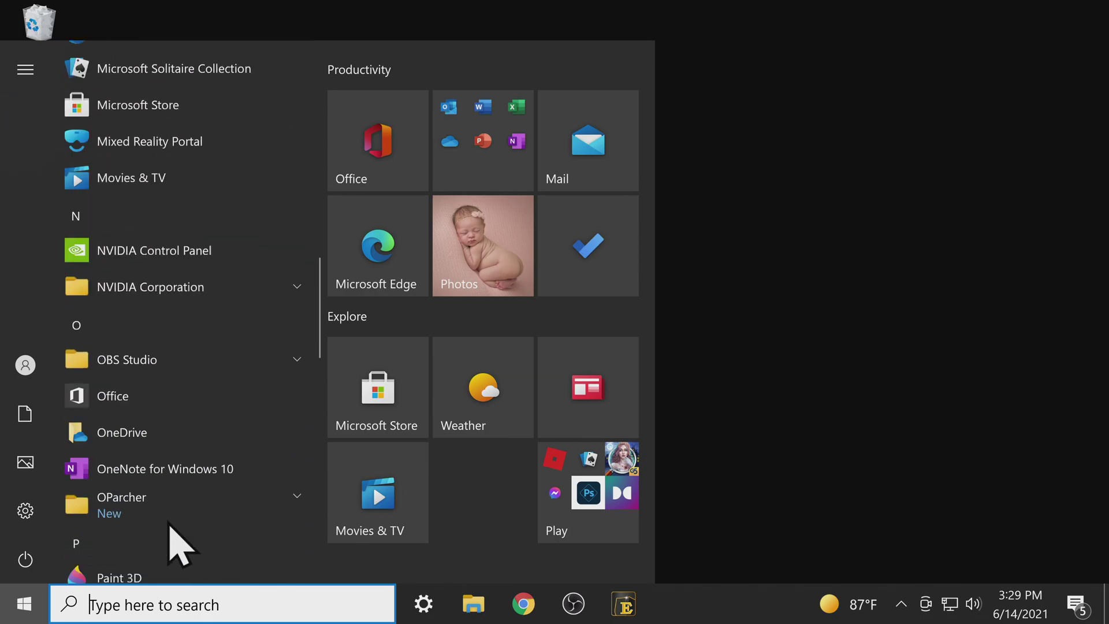
scroll(168, 521, "down", 5)
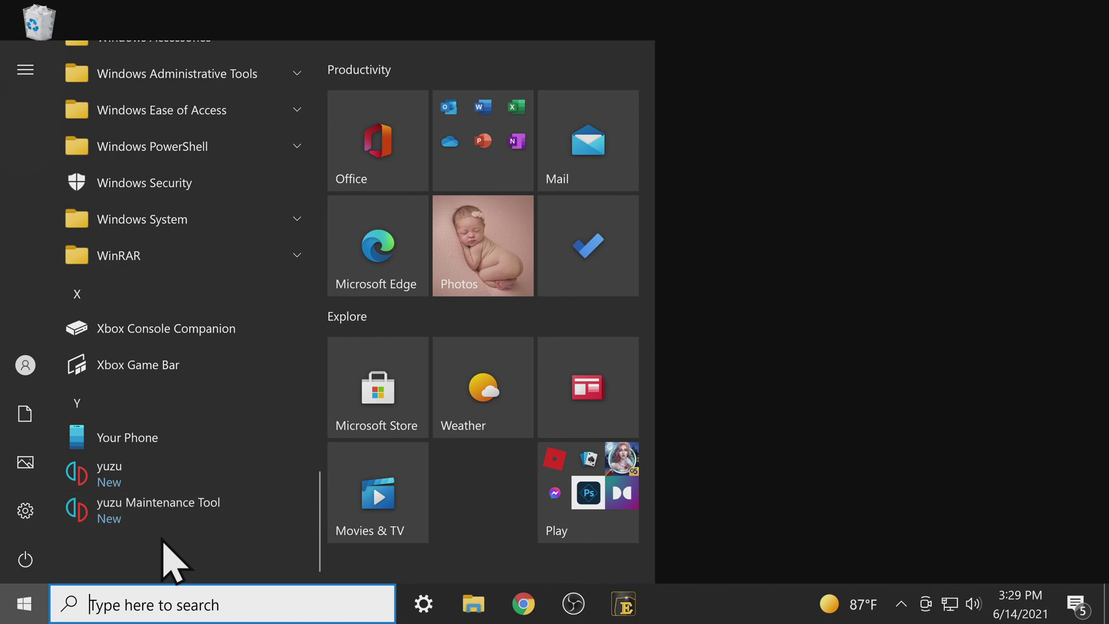
left_click(144, 472)
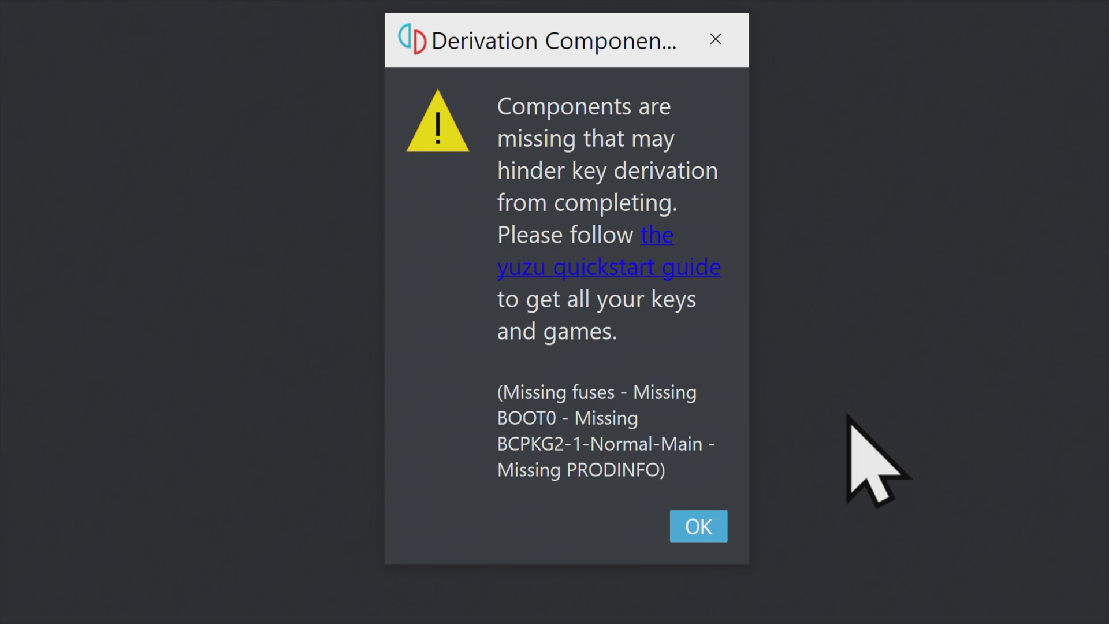
left_click(712, 520)
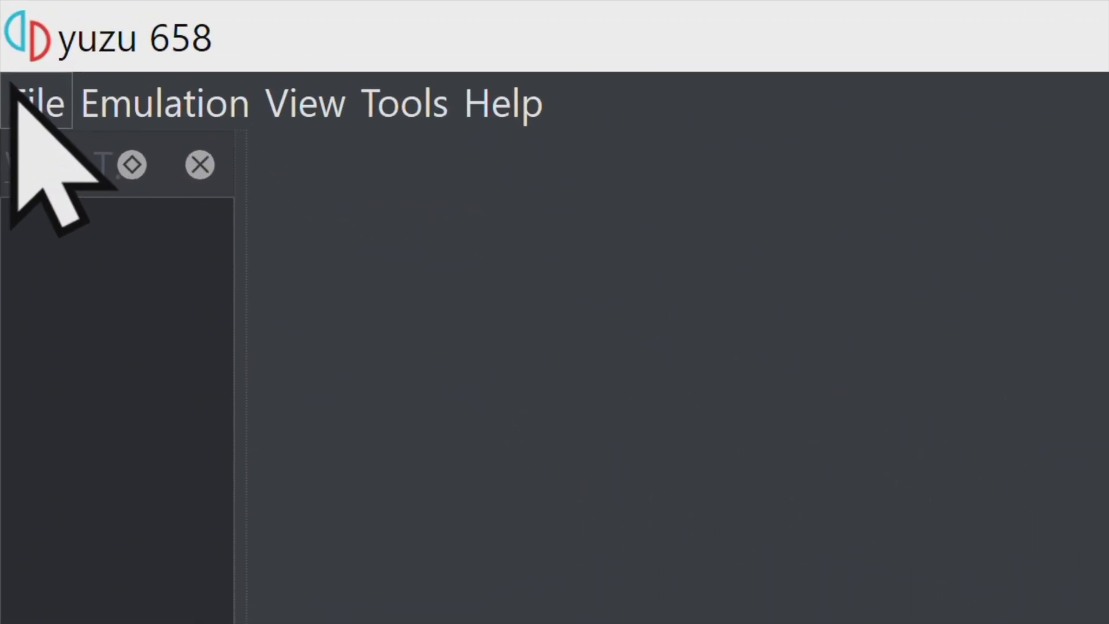
Open the yuzu data folder, and copy prod.keys and title.keys from the switch folder on the SD/MMC (H:) card
left_click(36, 78)
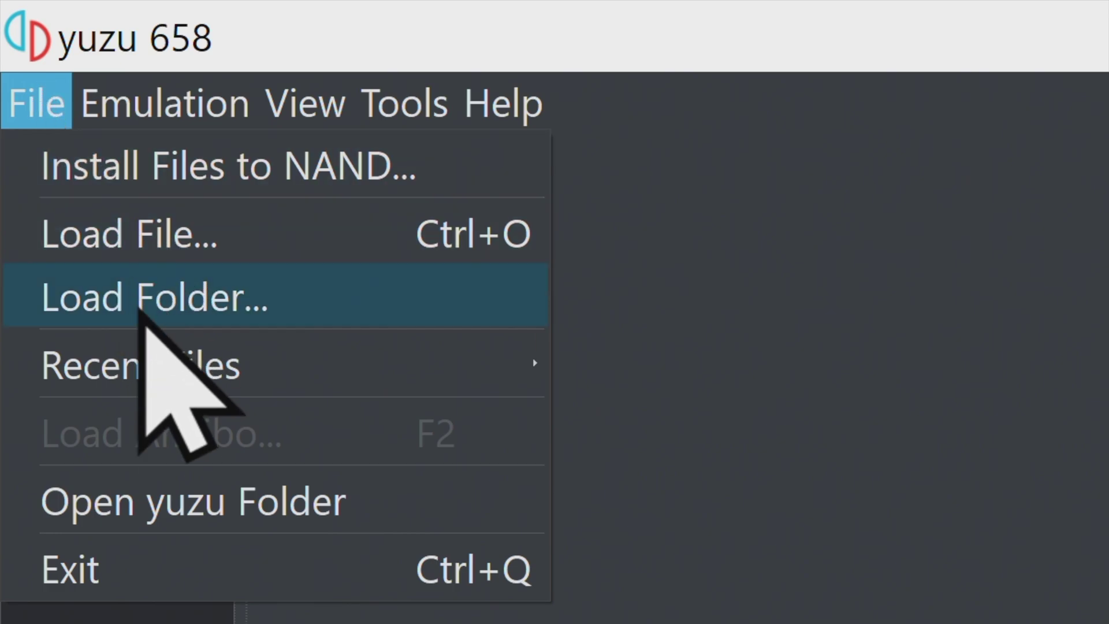
left_click(193, 495)
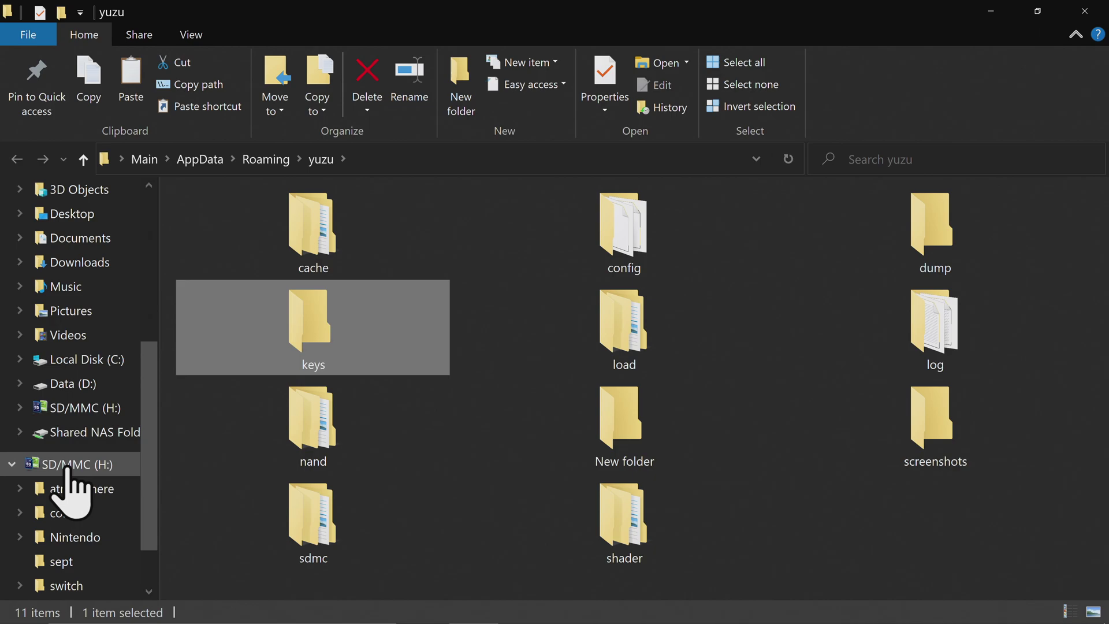
left_click(67, 467)
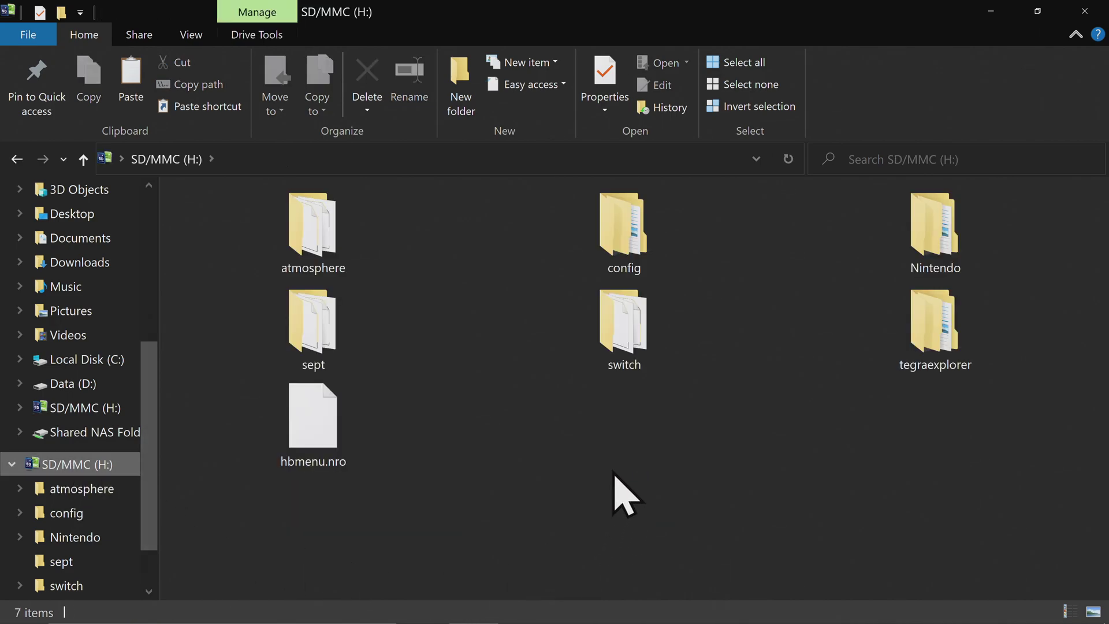
mouse_move(625, 330)
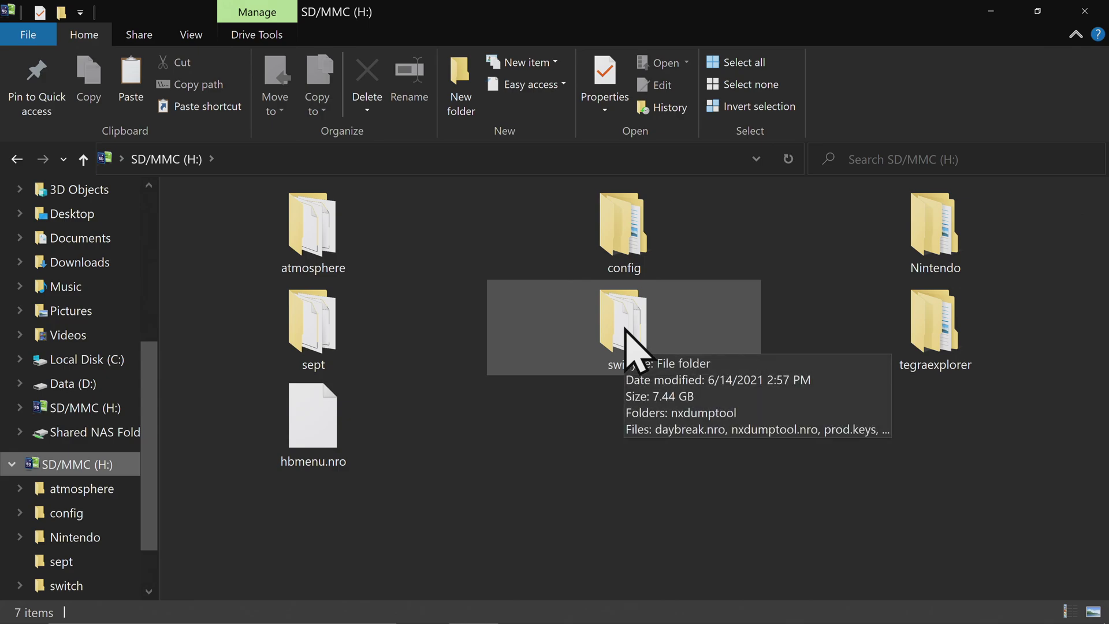
double_click(625, 329)
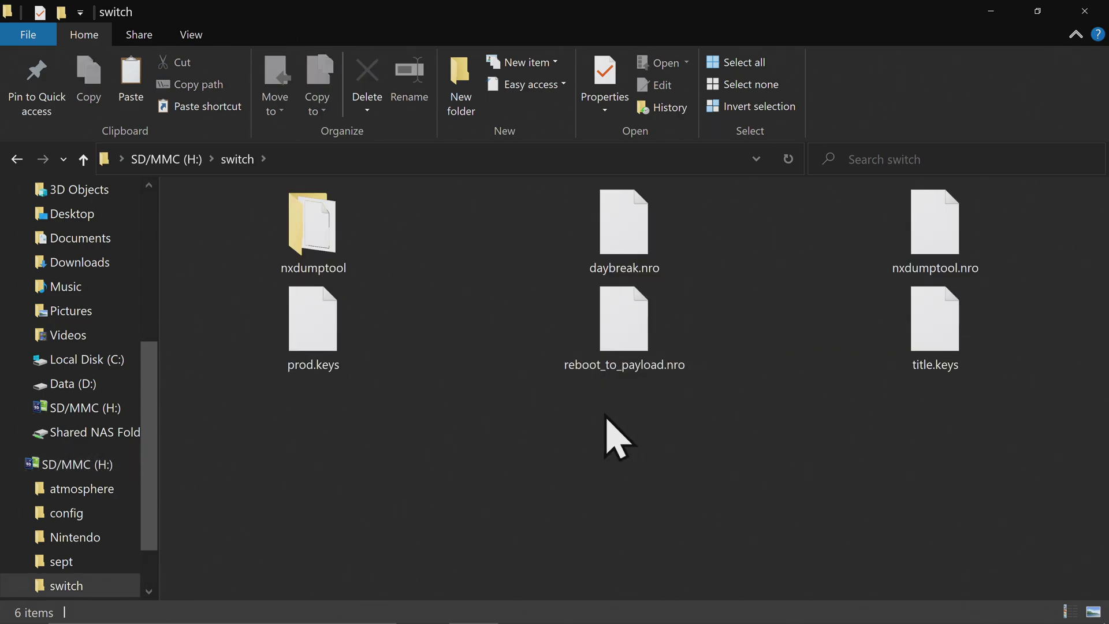
left_click(339, 332)
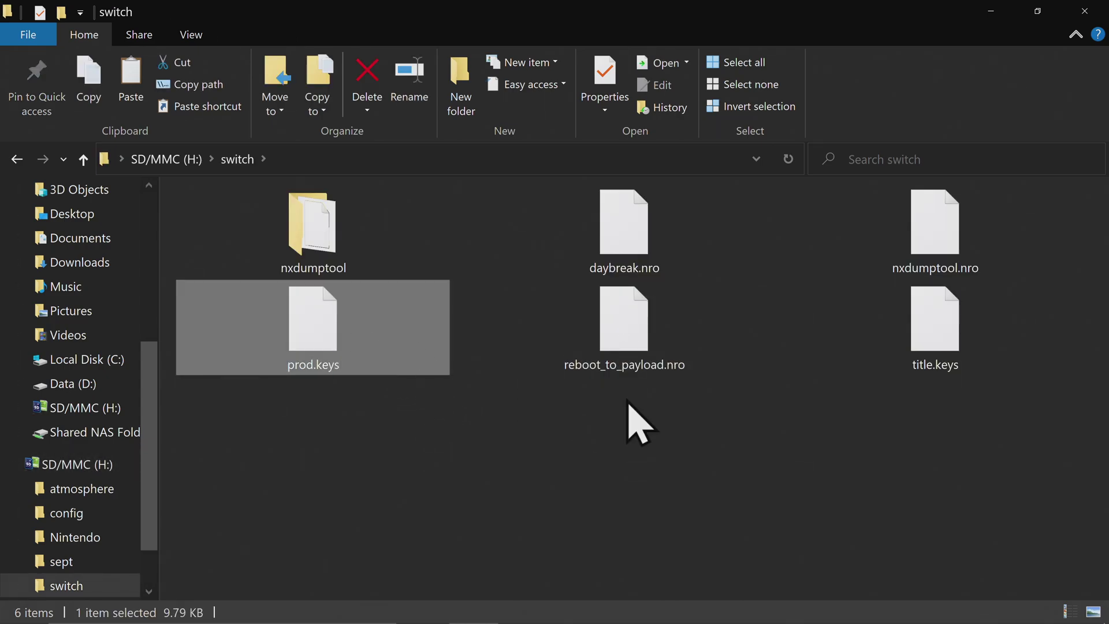
left_click(940, 334, "ctrl")
right_click(347, 340)
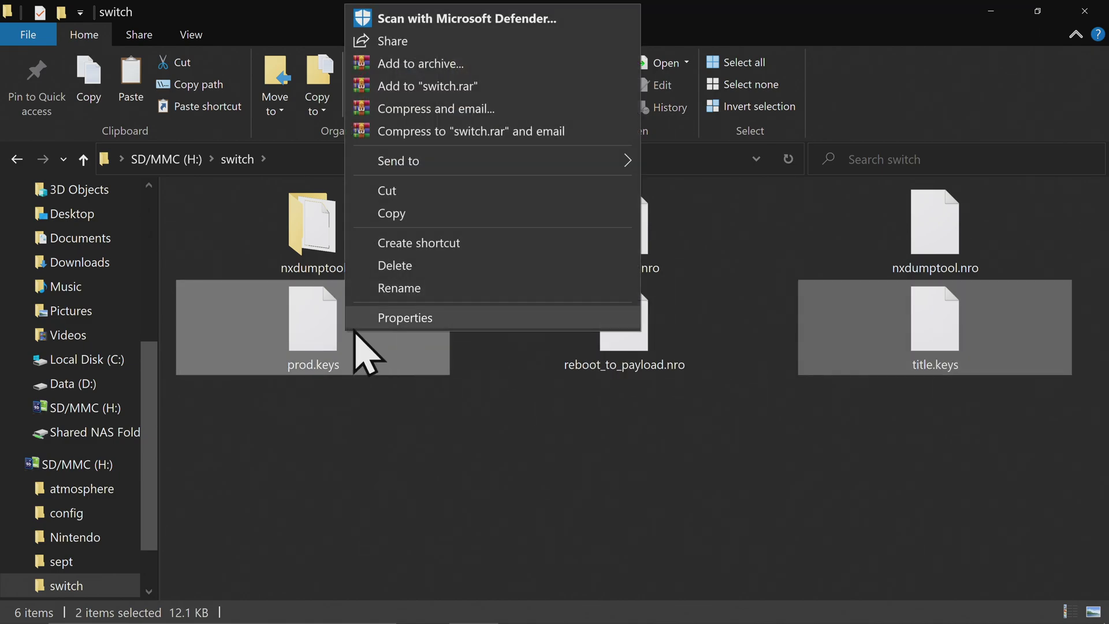
left_click(398, 218)
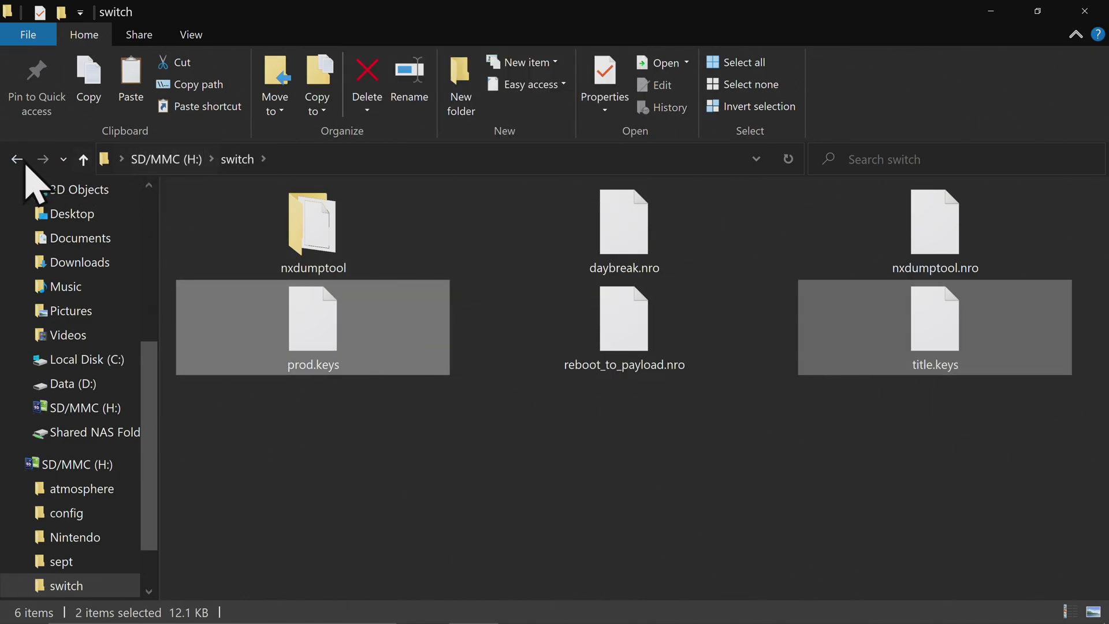
Return to the yuzu data folder and paste the two copied key files into its keys folder
left_click(20, 162)
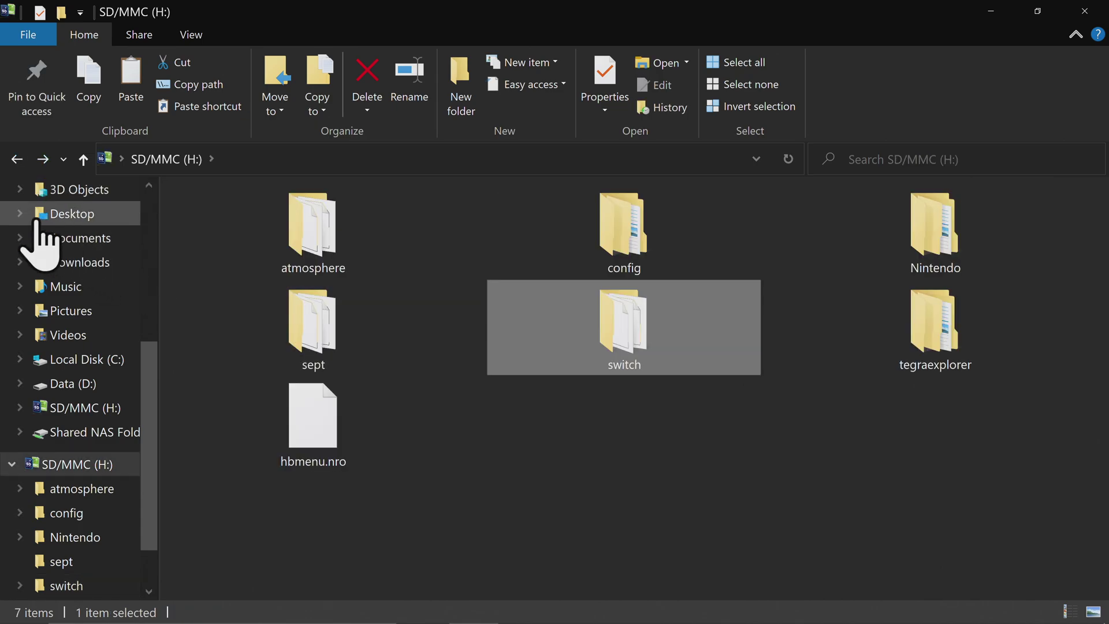
left_click(21, 162)
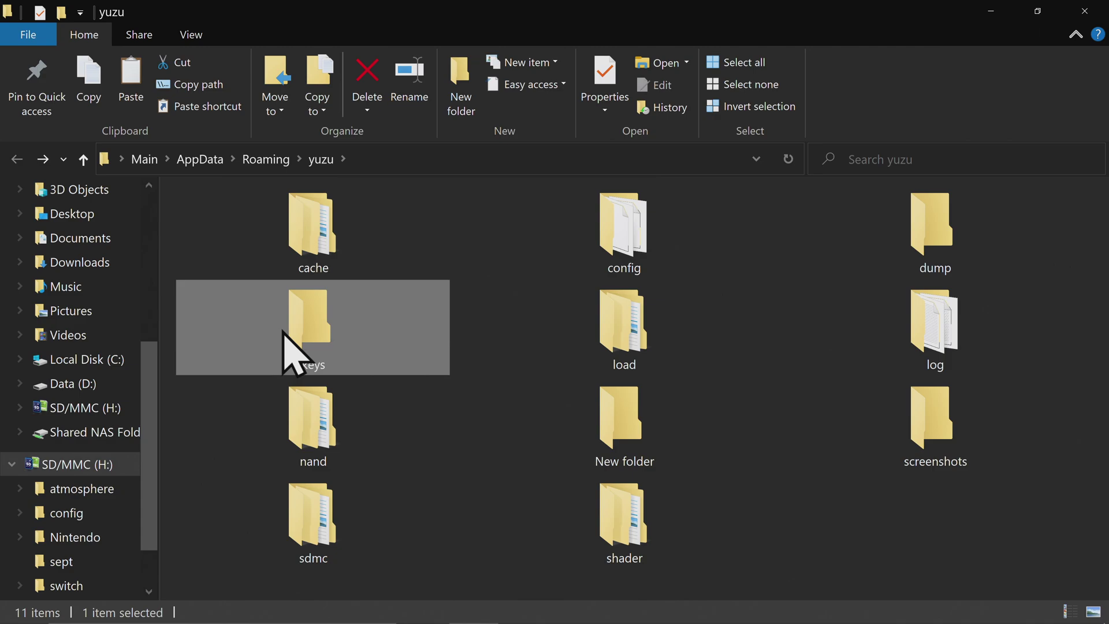
double_click(319, 324)
right_click(319, 321)
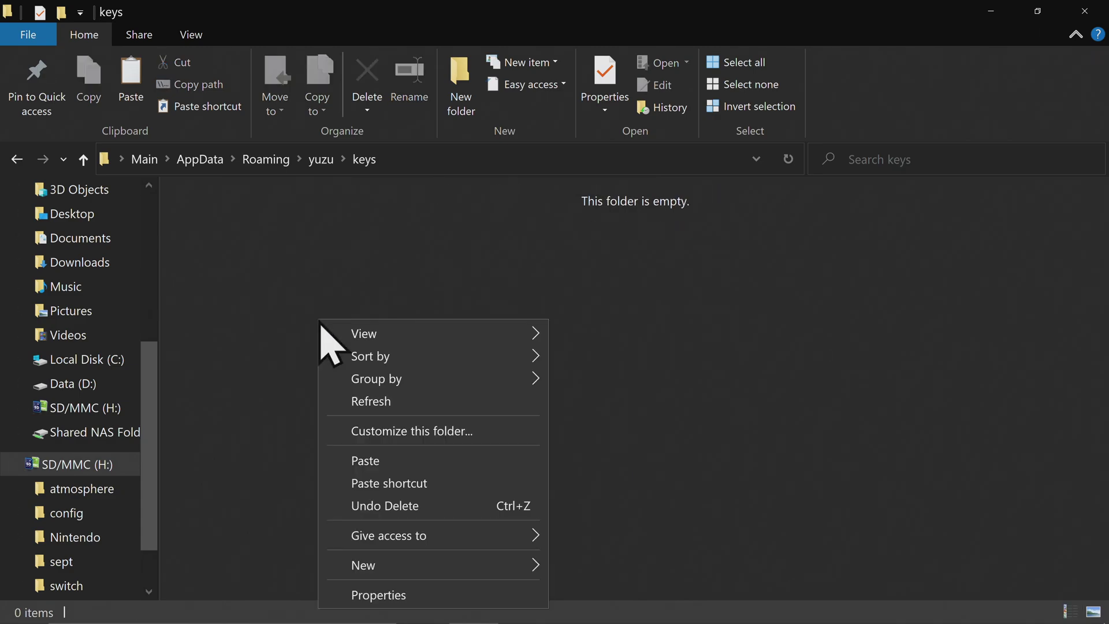
left_click(369, 462)
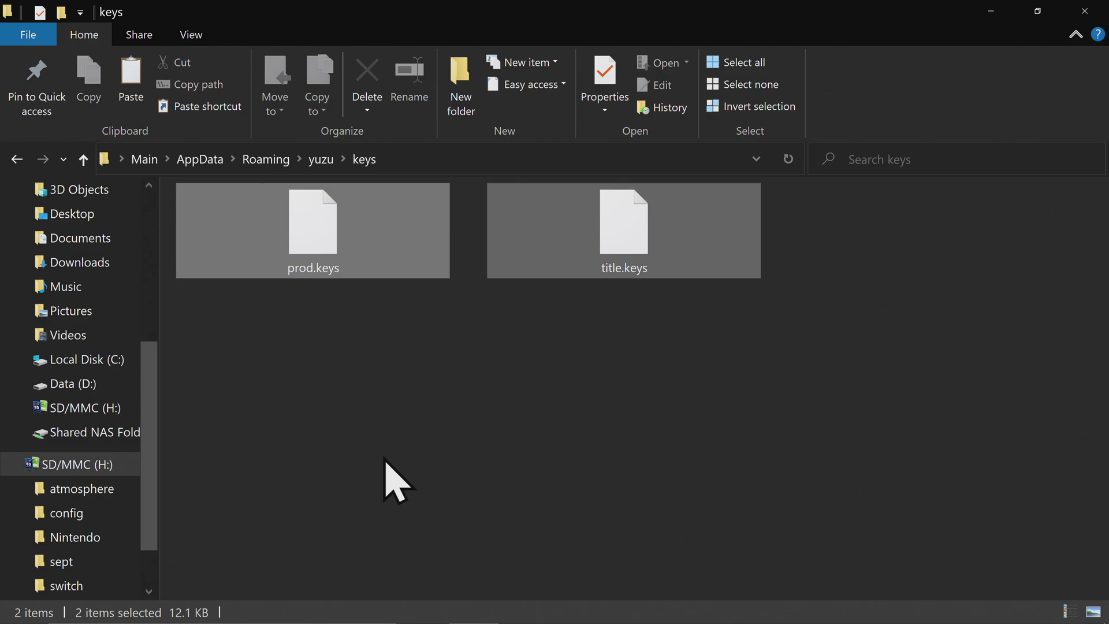
scroll(69, 404, "down", 1)
left_click(52, 392)
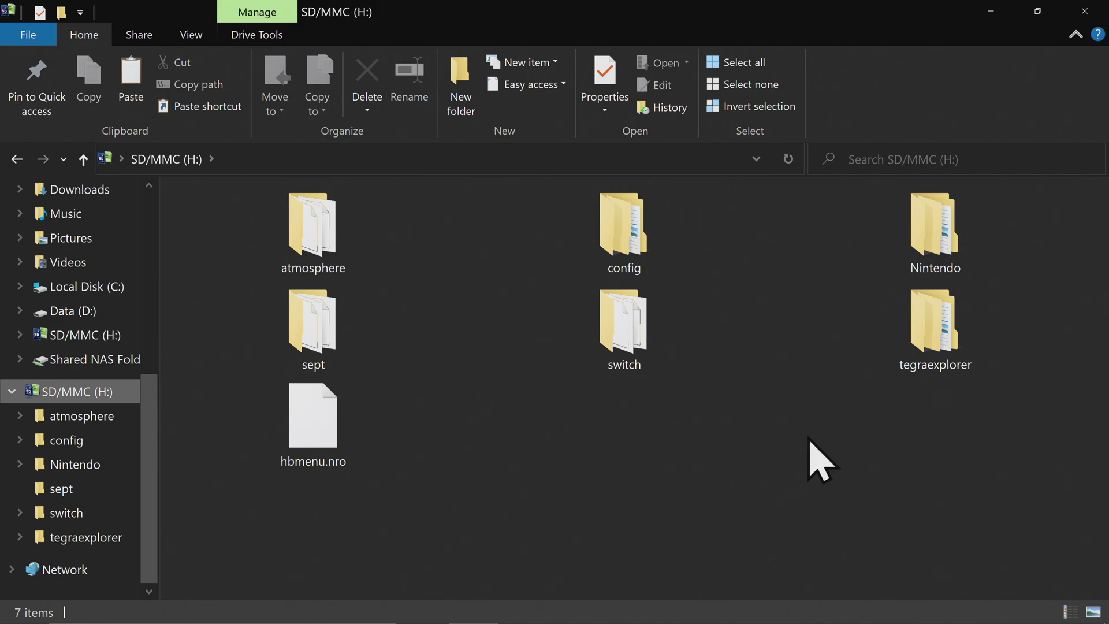
left_click(940, 332)
double_click(947, 346)
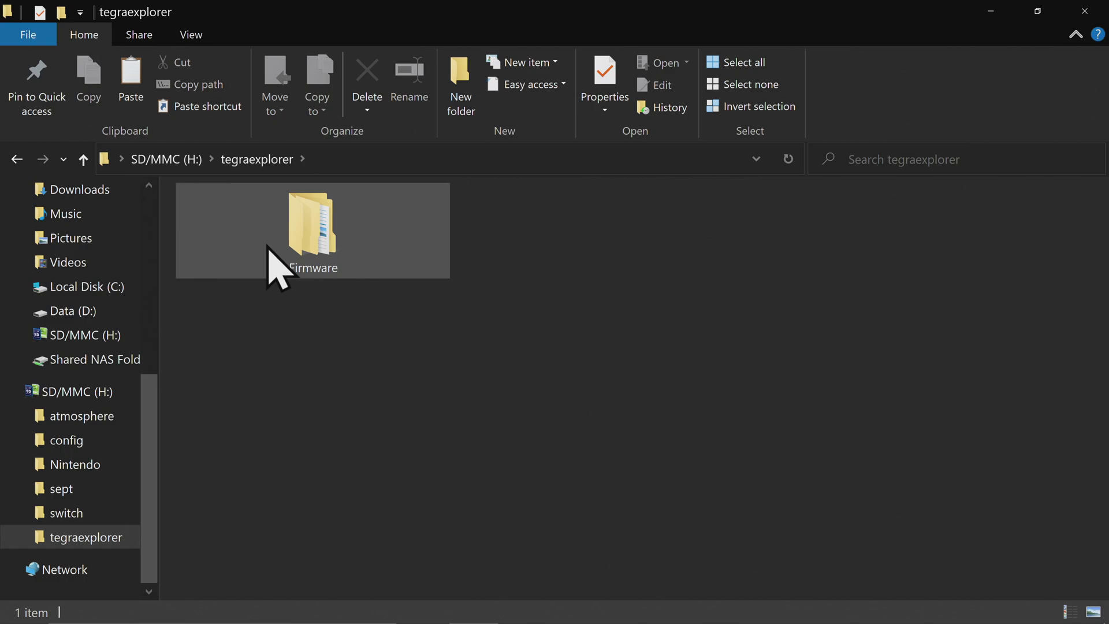
double_click(297, 226)
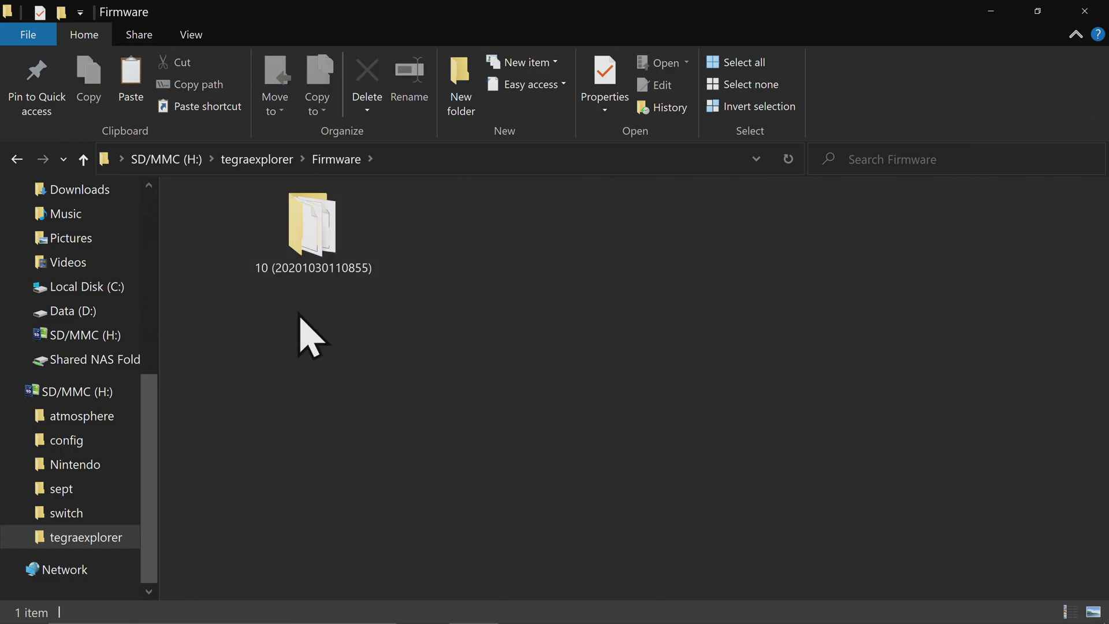
right_click(299, 231)
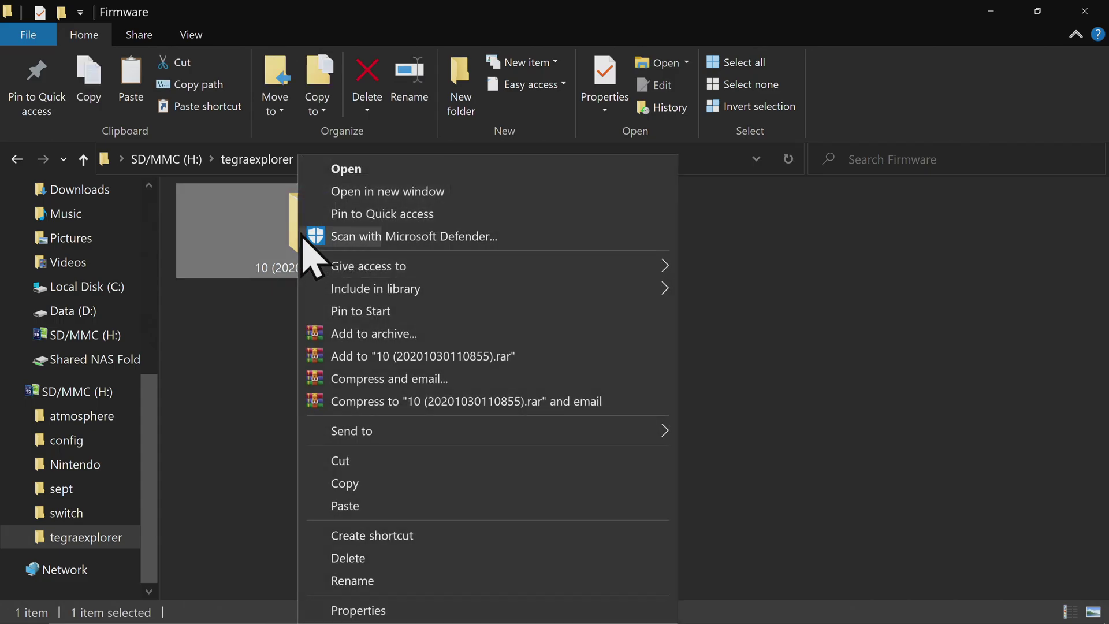
left_click(348, 484)
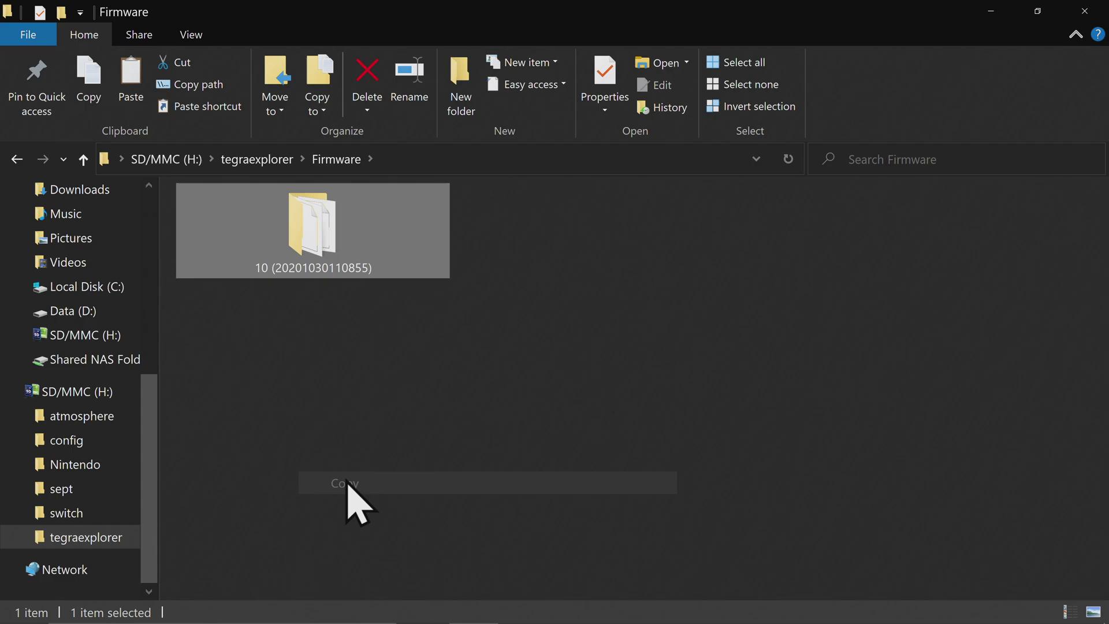
Paste the copied firmware folder into nand > system > Contents > registered within the yuzu data folder
left_click(29, 161)
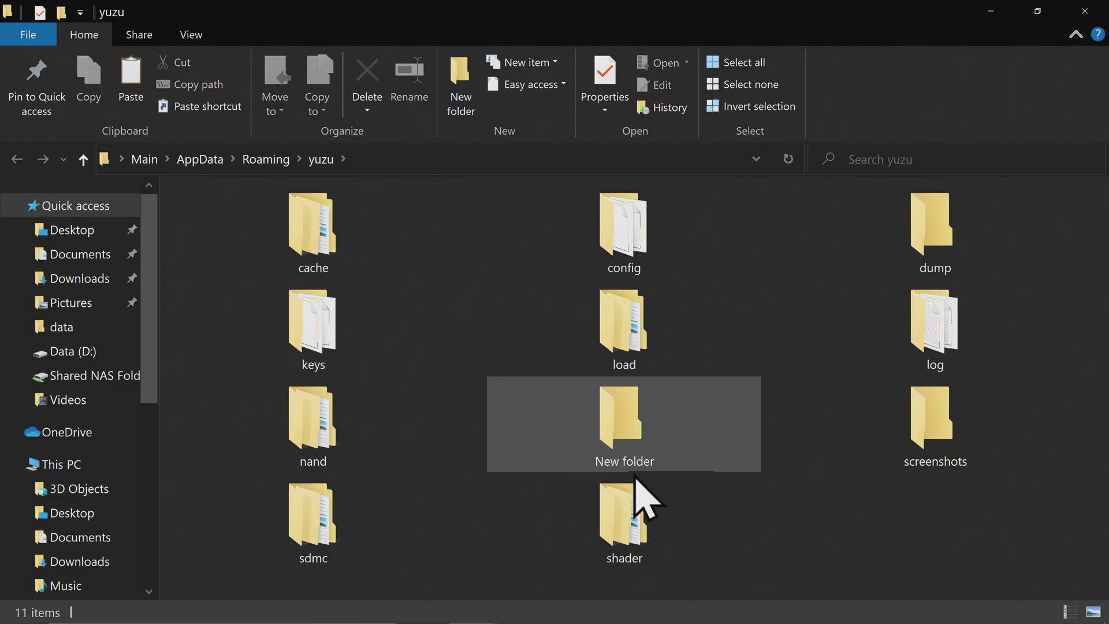
double_click(323, 428)
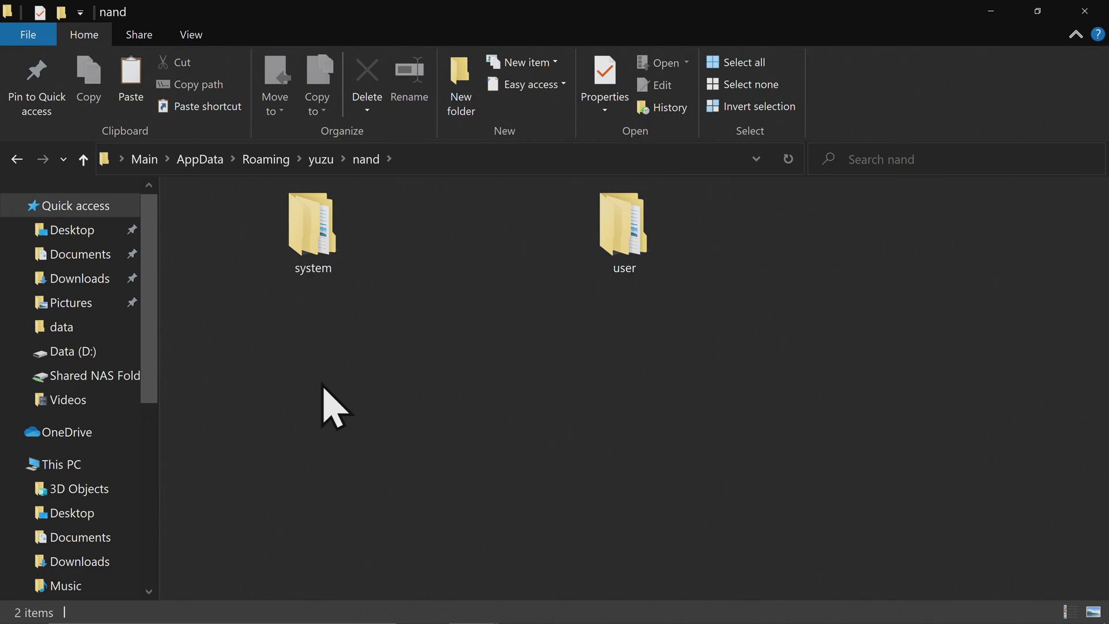
double_click(309, 265)
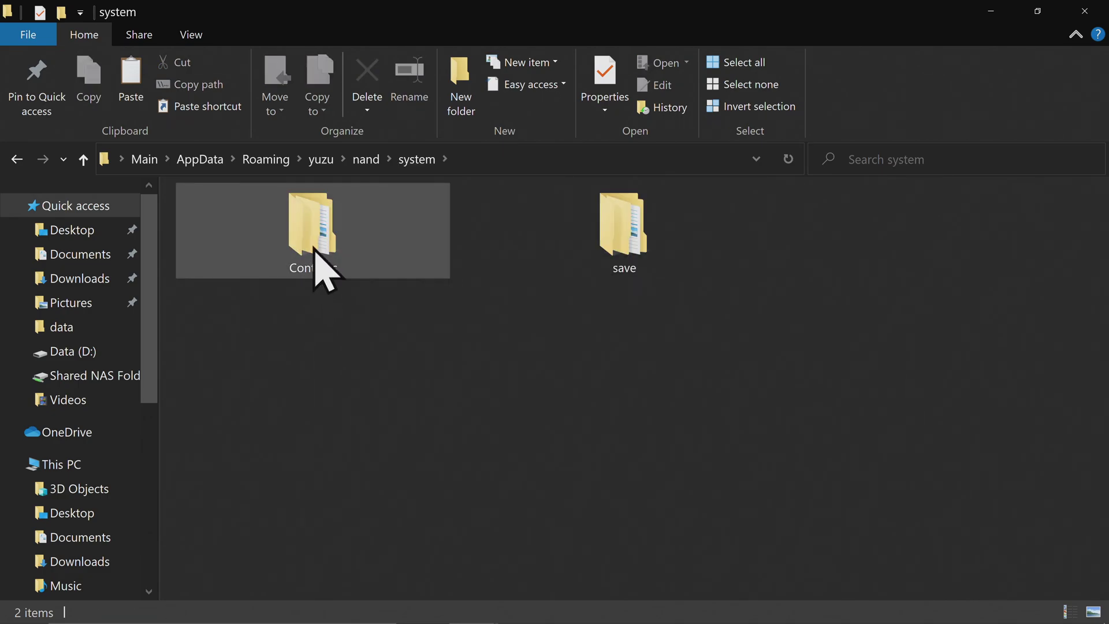
double_click(314, 253)
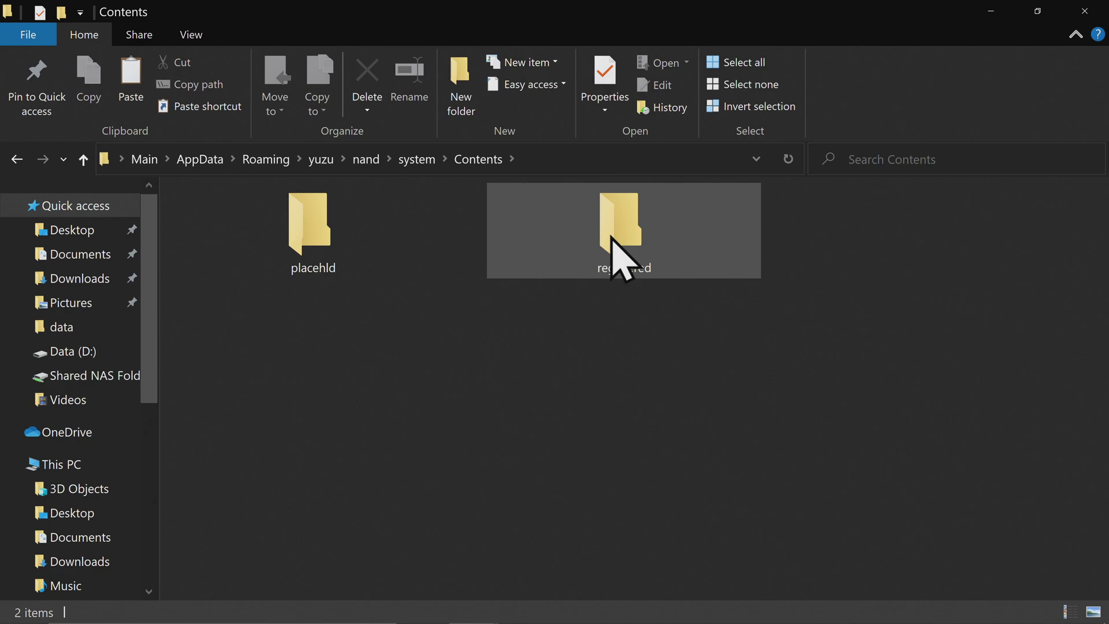
double_click(612, 238)
right_click(353, 274)
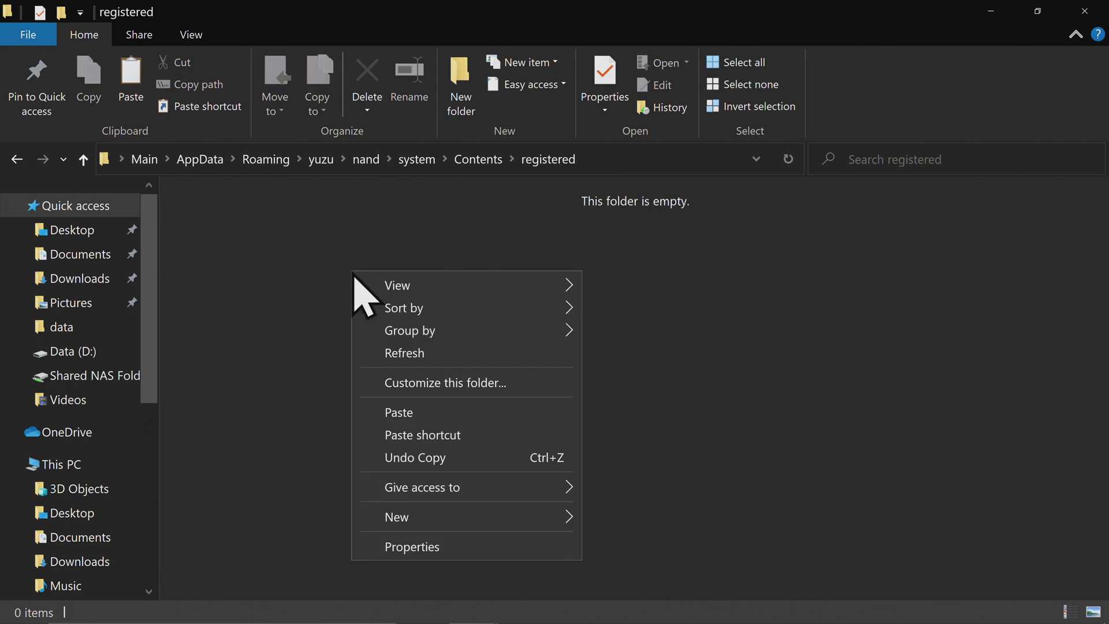
left_click(398, 412)
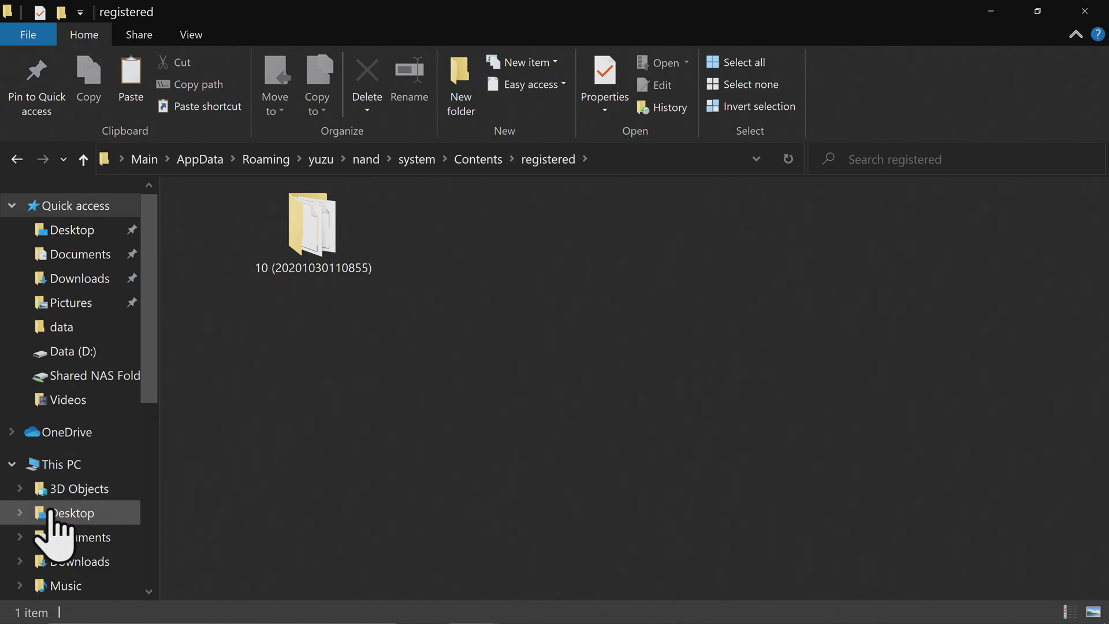
Copy the New Super Lucky's Tale .xci file from switch > nxdumptool > XCI on the SD/MMC (H:) card
scroll(60, 520, "down", 5)
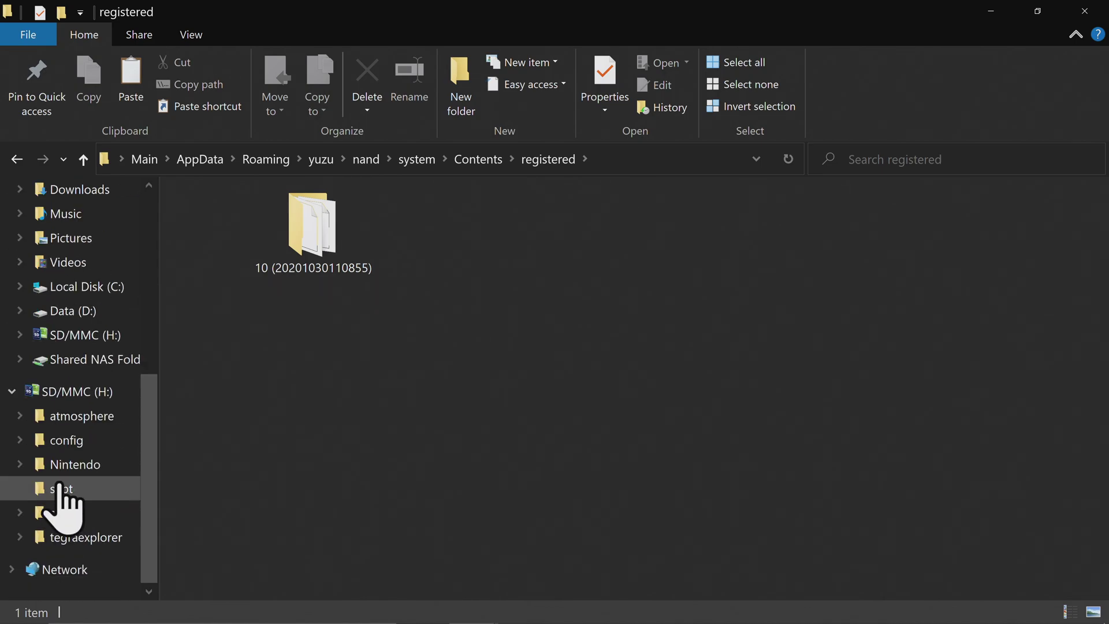
left_click(81, 392)
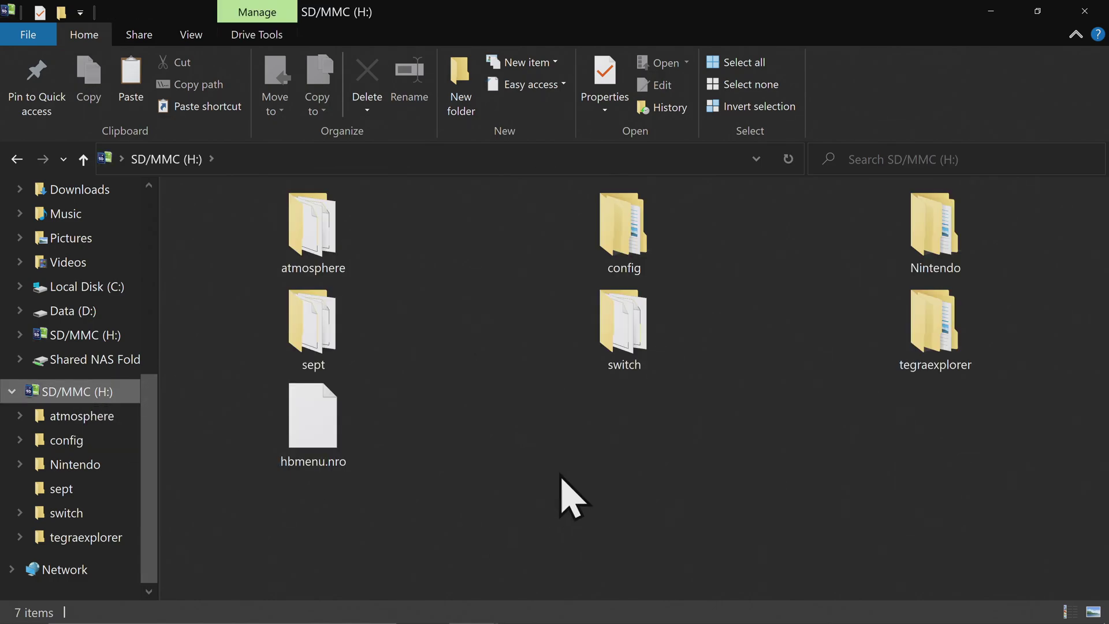
double_click(619, 338)
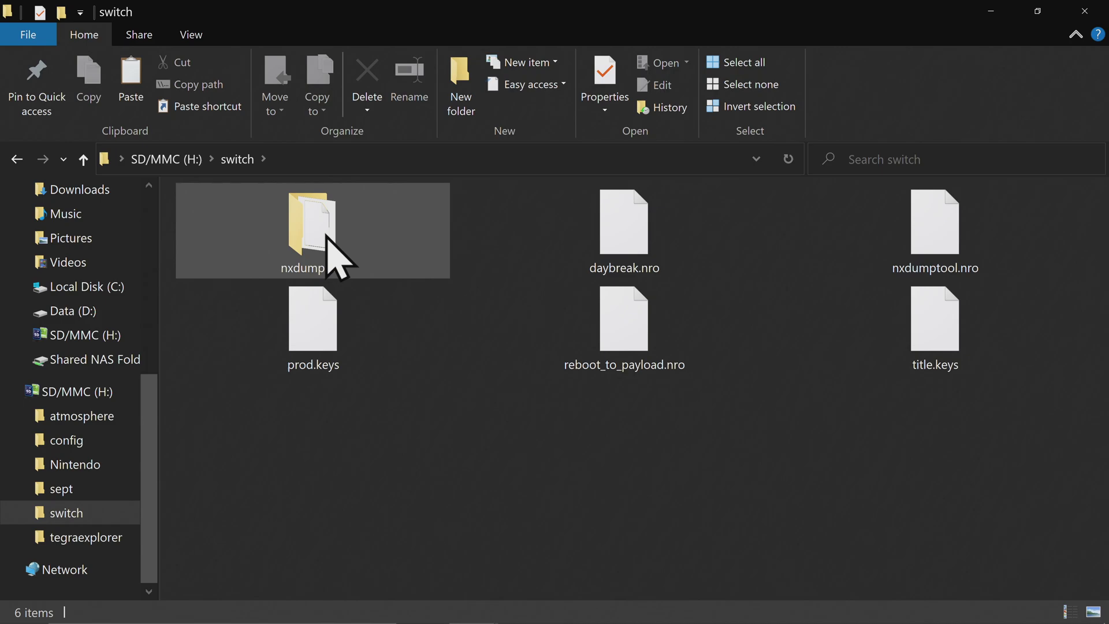
double_click(324, 237)
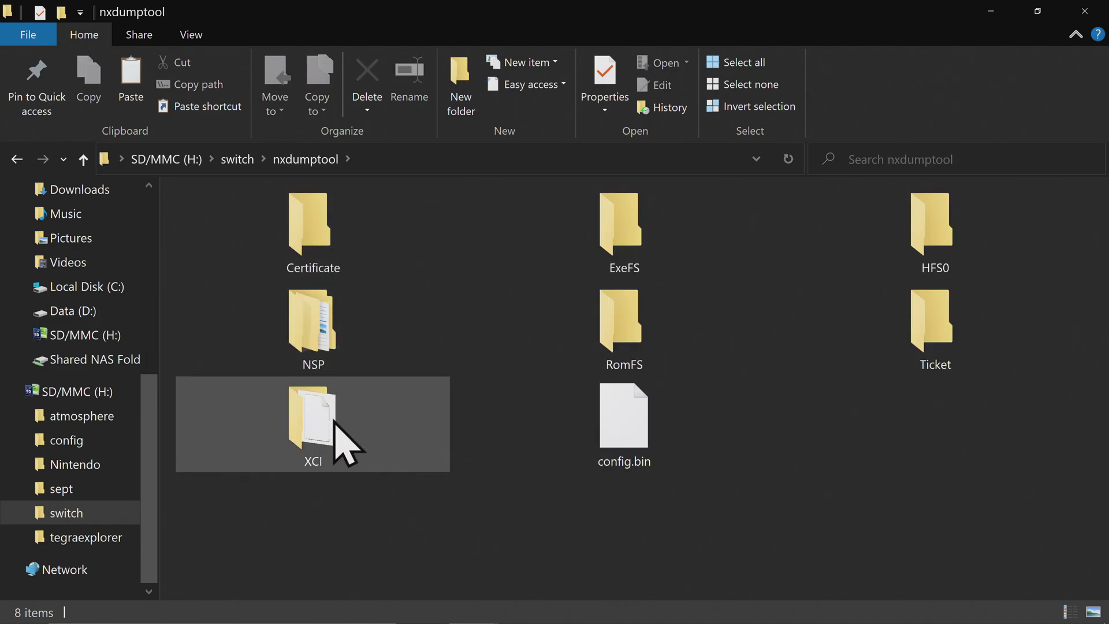
double_click(337, 424)
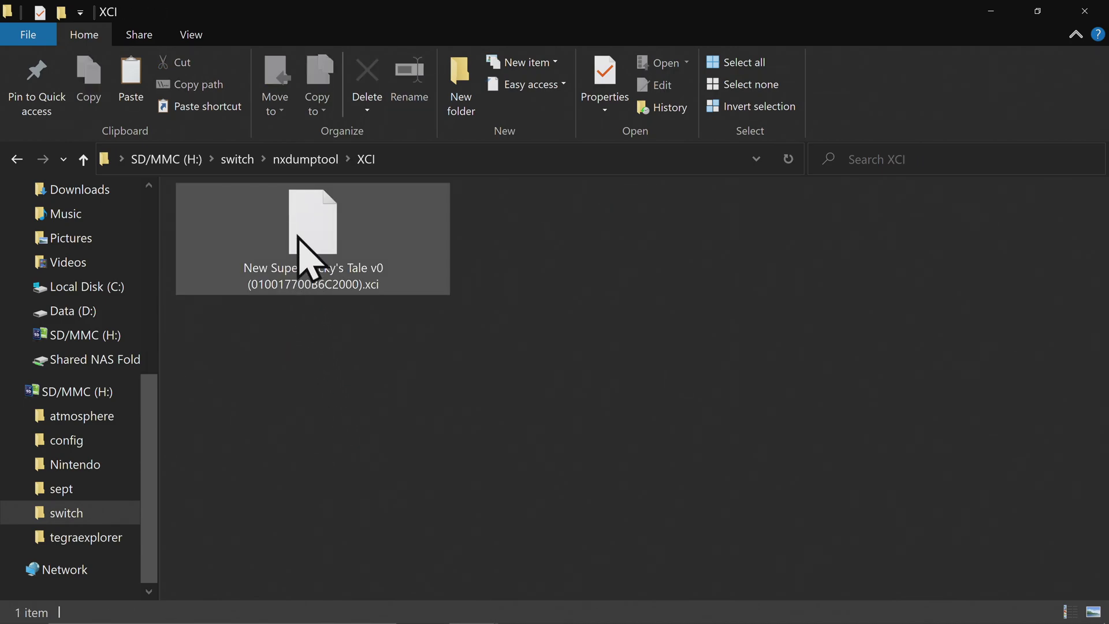
right_click(300, 240)
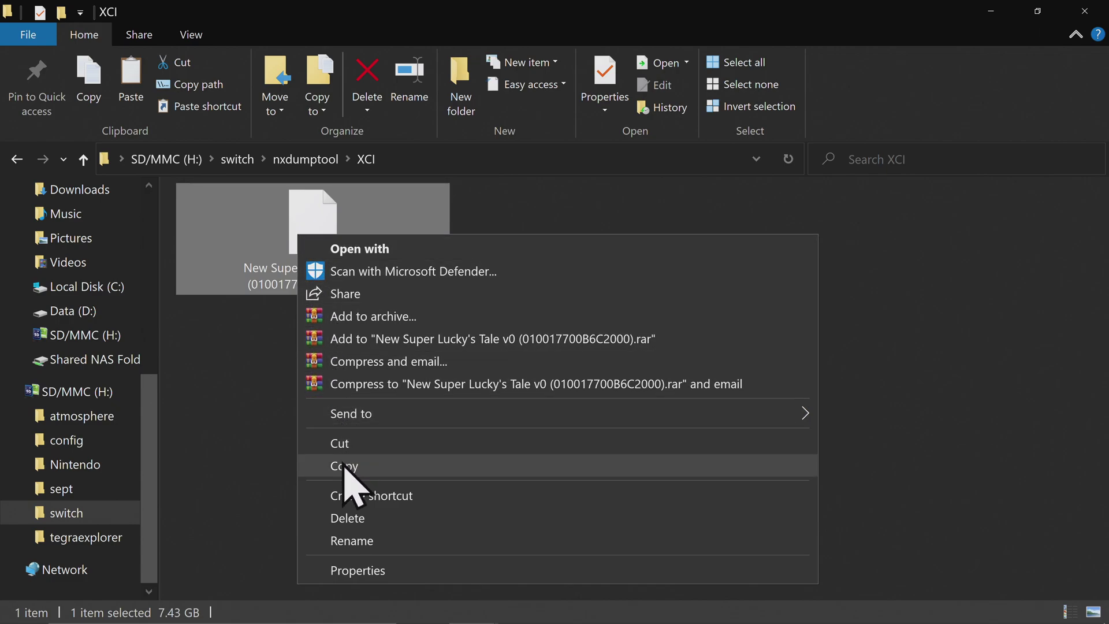
left_click(344, 466)
left_click(325, 382)
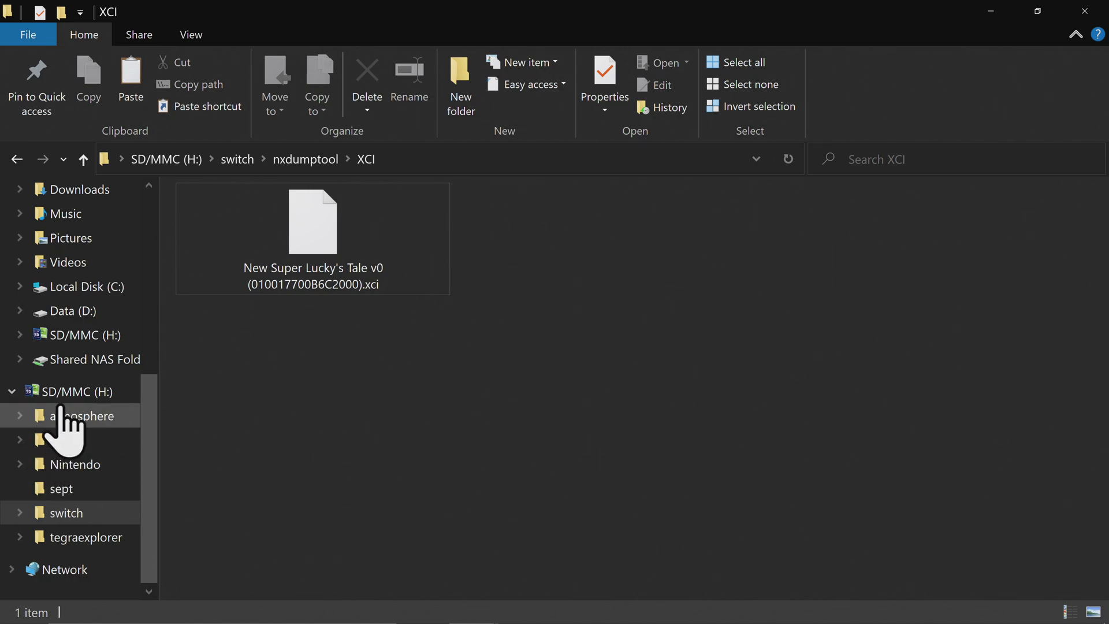
Paste the copied game file into the Music folder of This PC
scroll(72, 282, "up", 2)
scroll(71, 260, "up", 1)
left_click(69, 261)
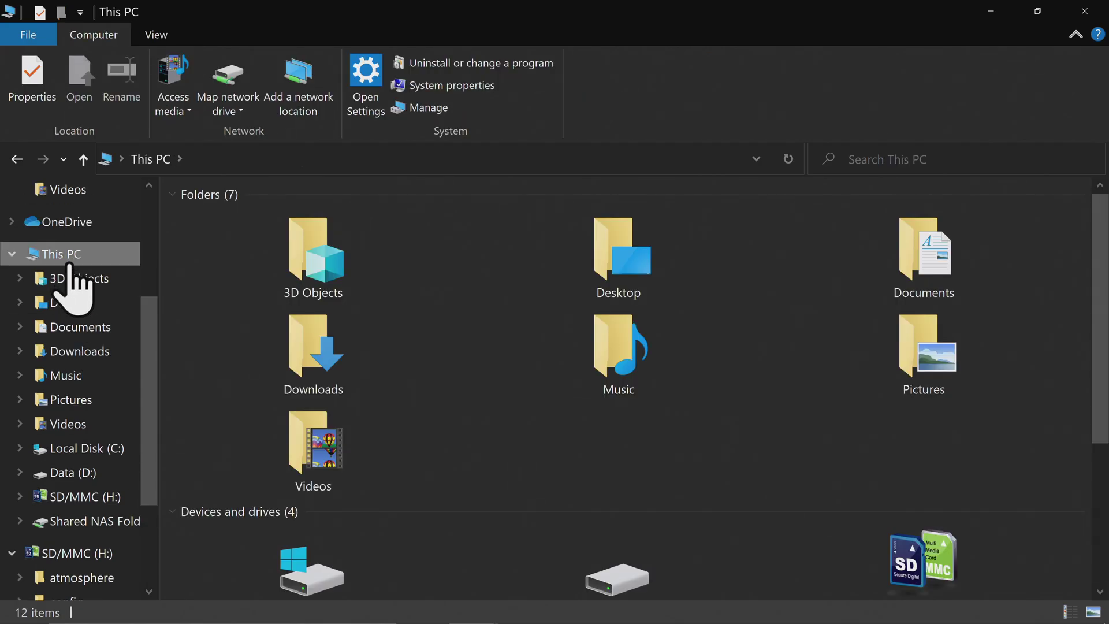
double_click(615, 355)
right_click(289, 294)
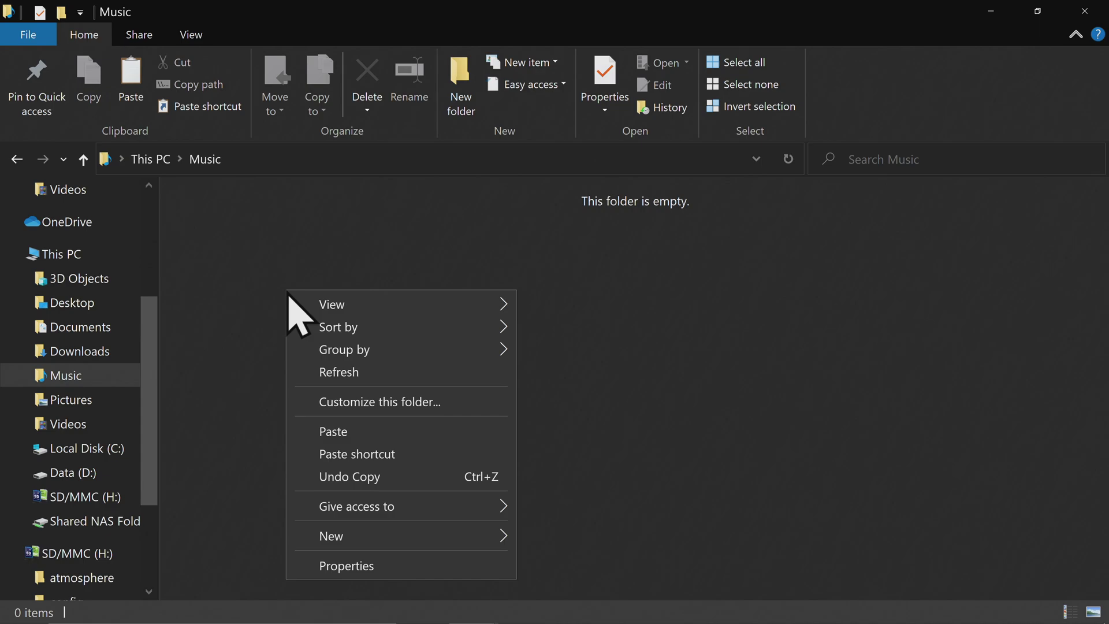
left_click(344, 430)
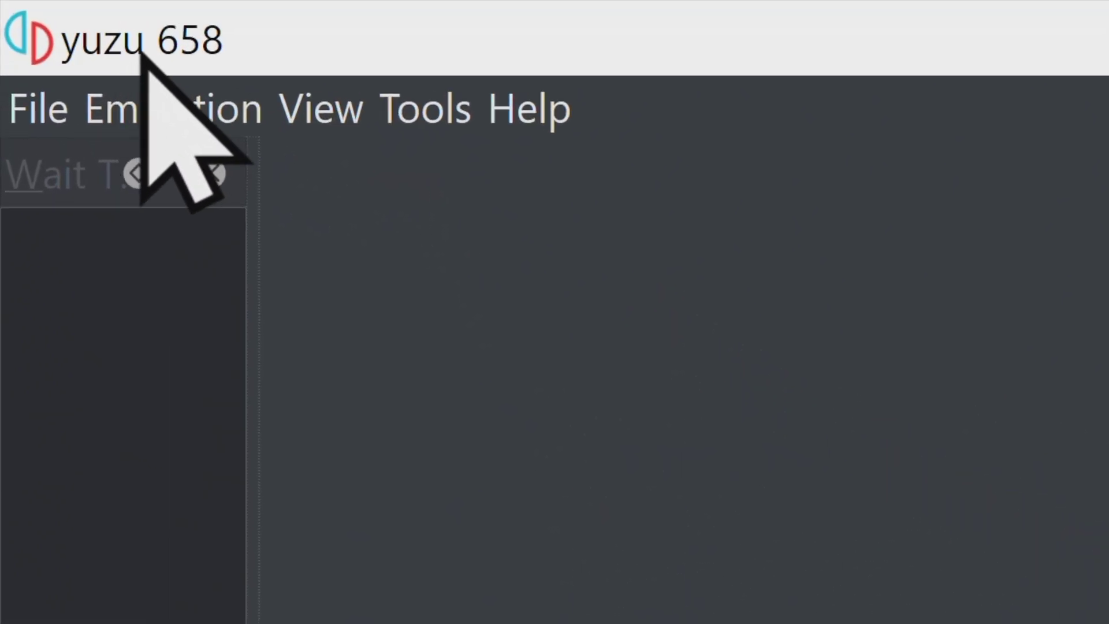
Switch to yuzu and configure Player 1's controls as Dual Joycons with the combined Joy-Con input device, Nintend...y-Con 0
left_click(143, 99)
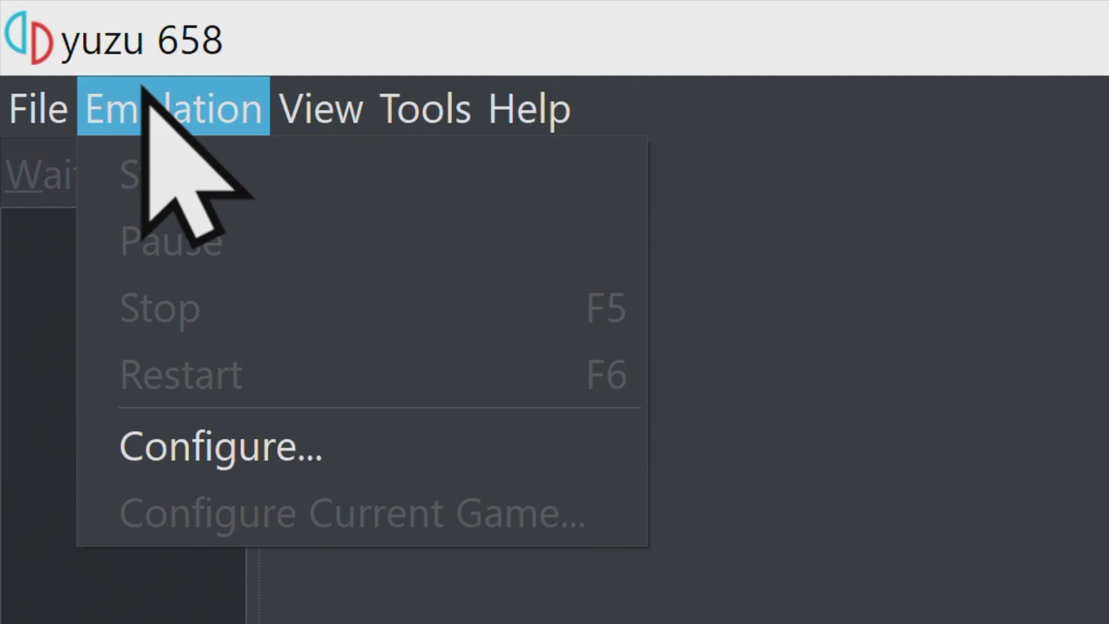
left_click(225, 447)
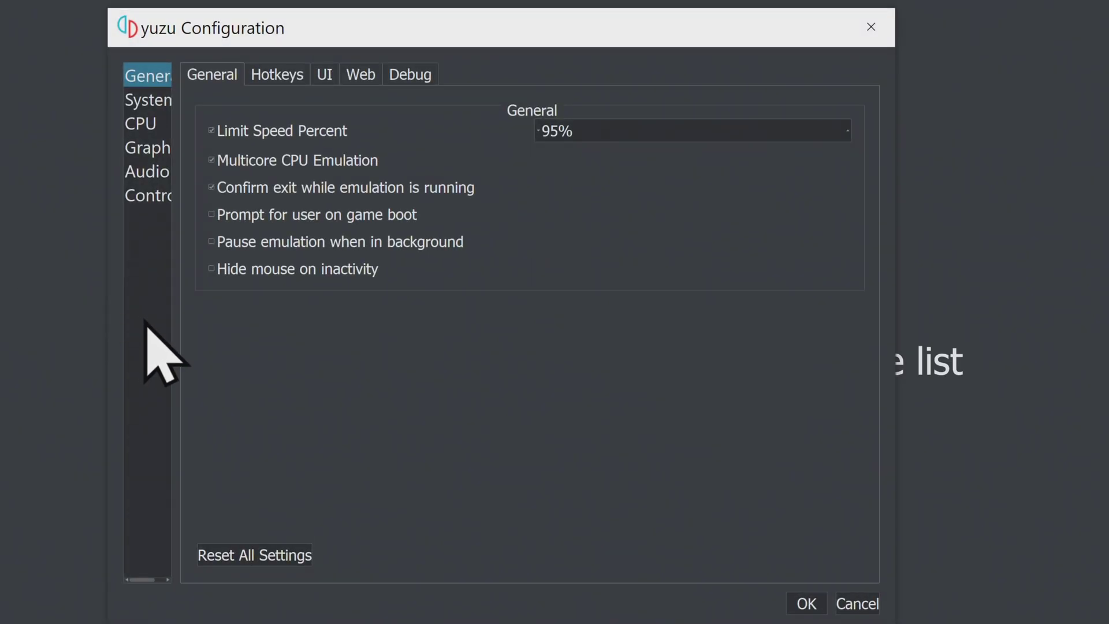
left_click(145, 188)
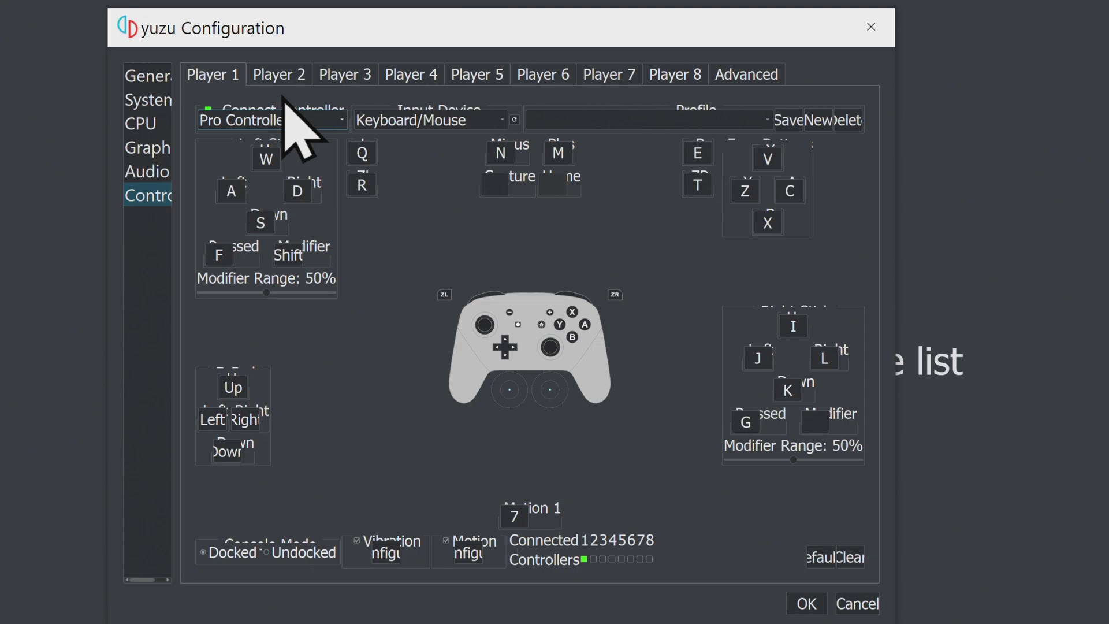
left_click(330, 119)
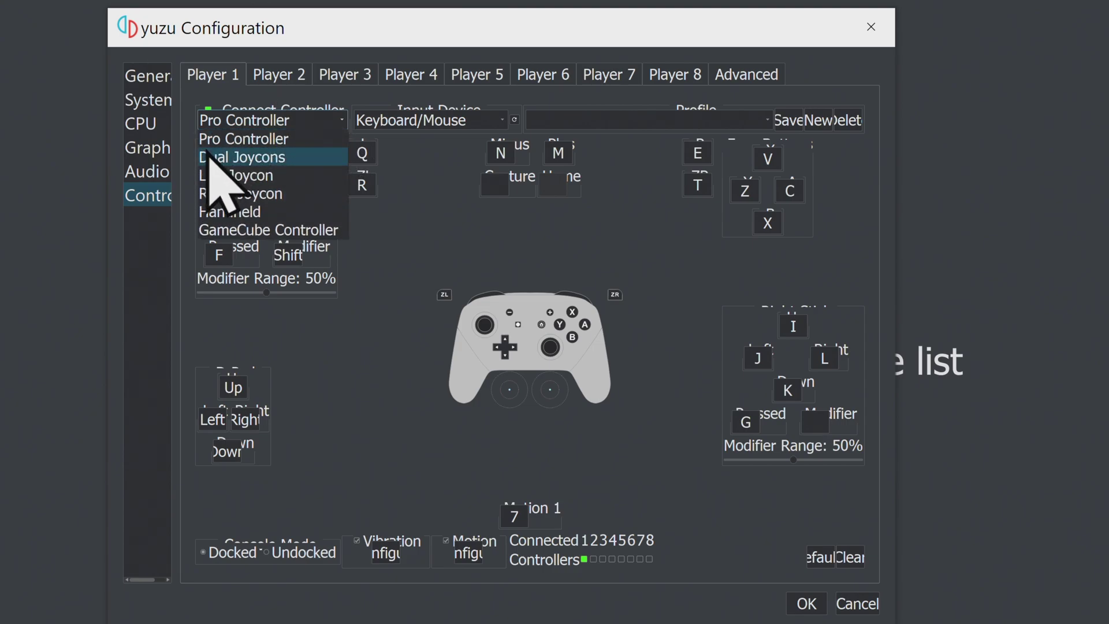
left_click(222, 180)
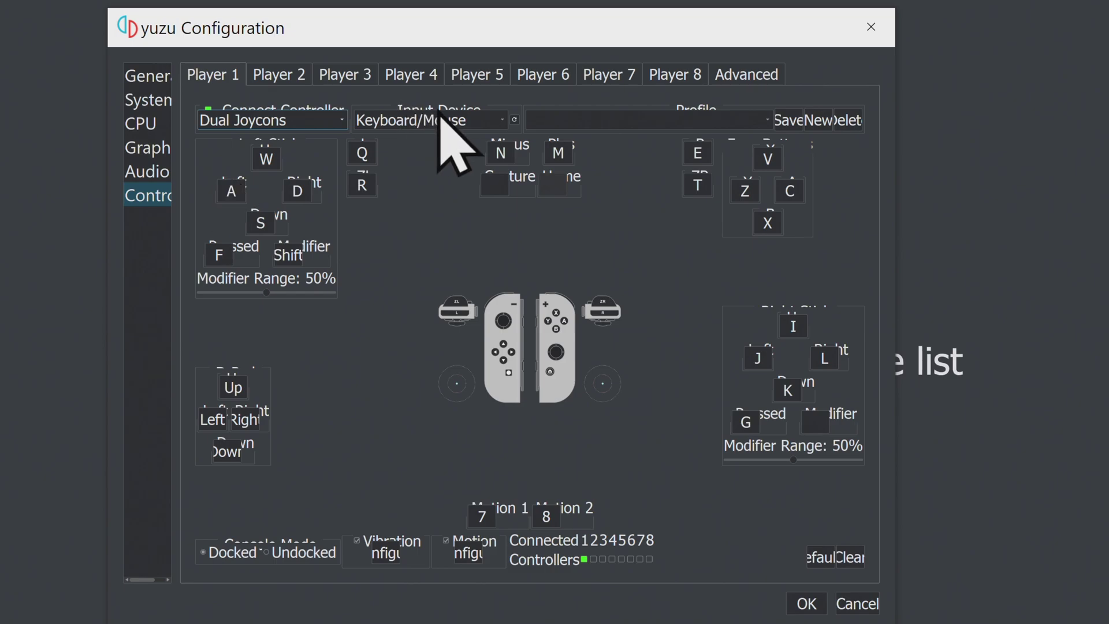
left_click(507, 119)
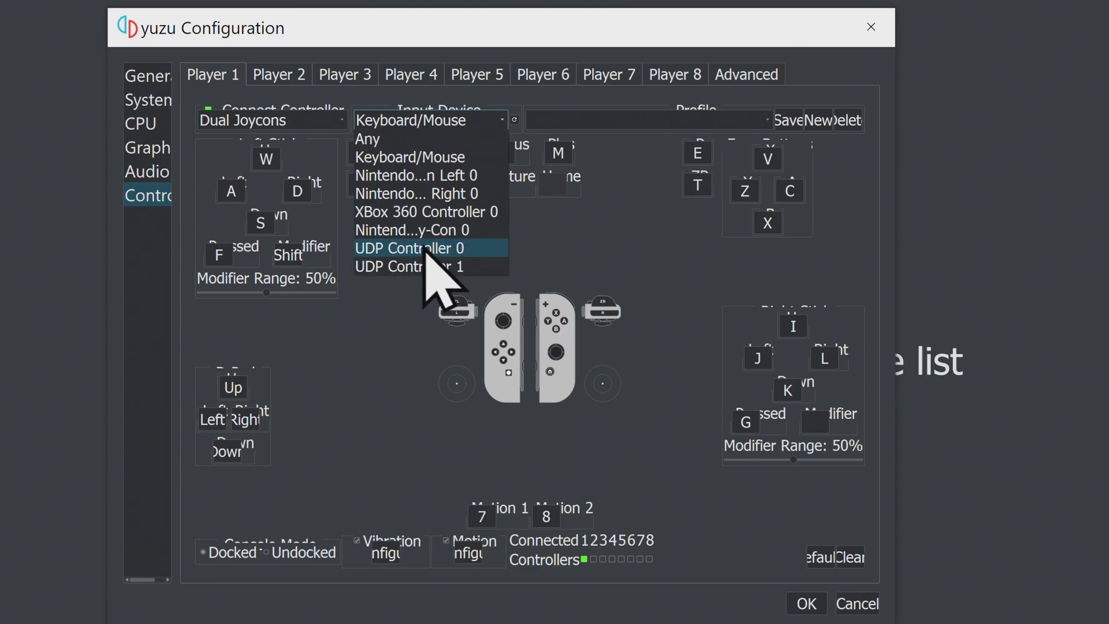
left_click(400, 231)
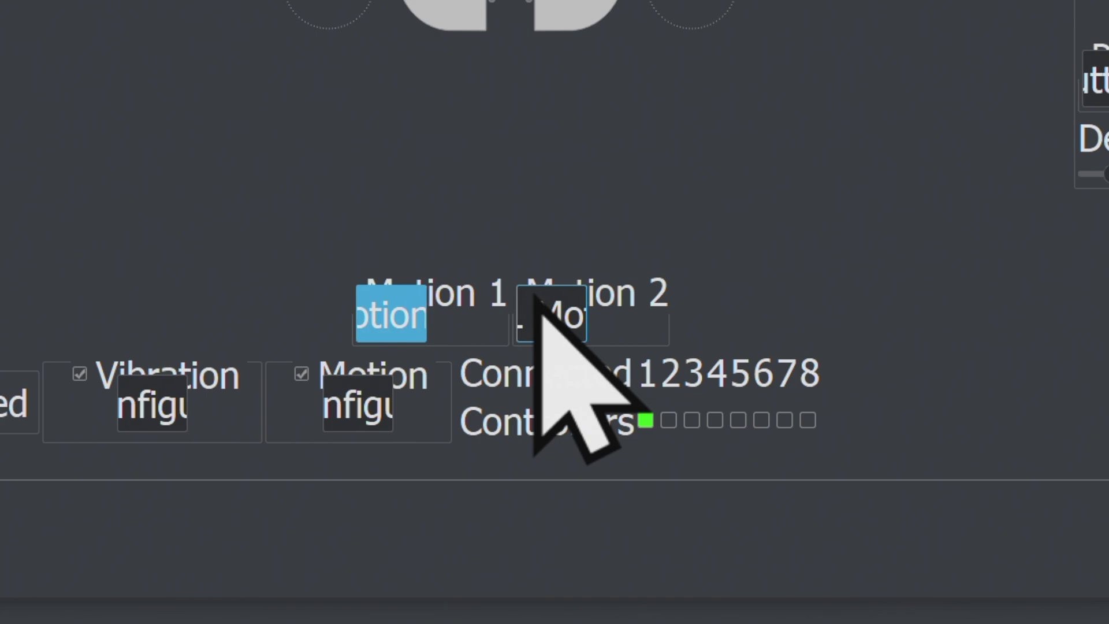
Map Player 1's Motion 2 and Motion 1 by shaking the matching Joy-Cons, and save the configuration
left_click(550, 315)
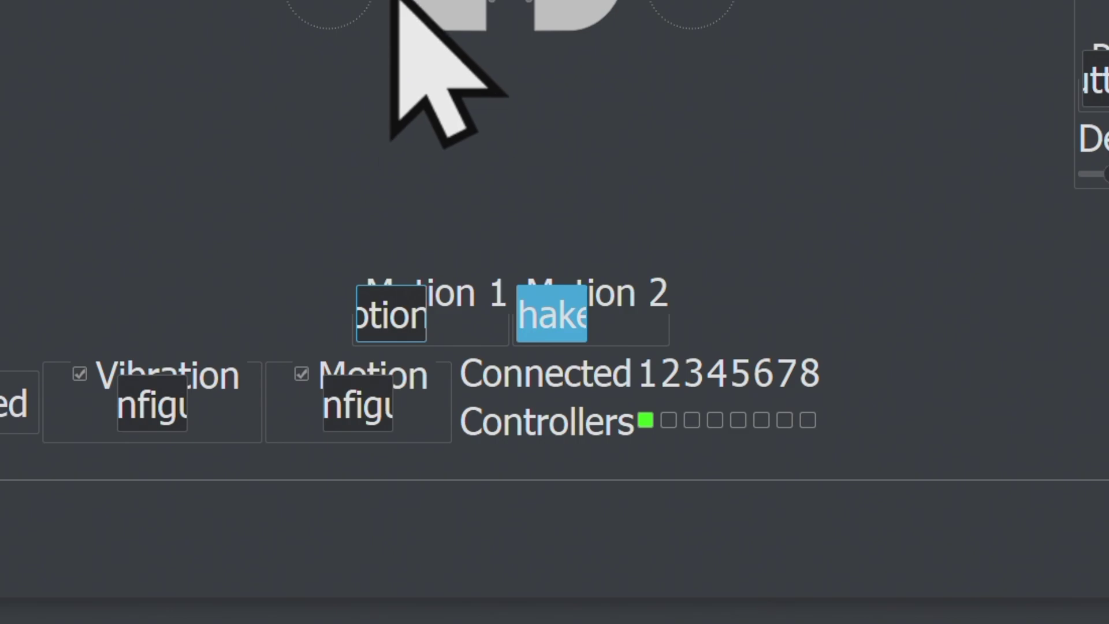
left_click(391, 313)
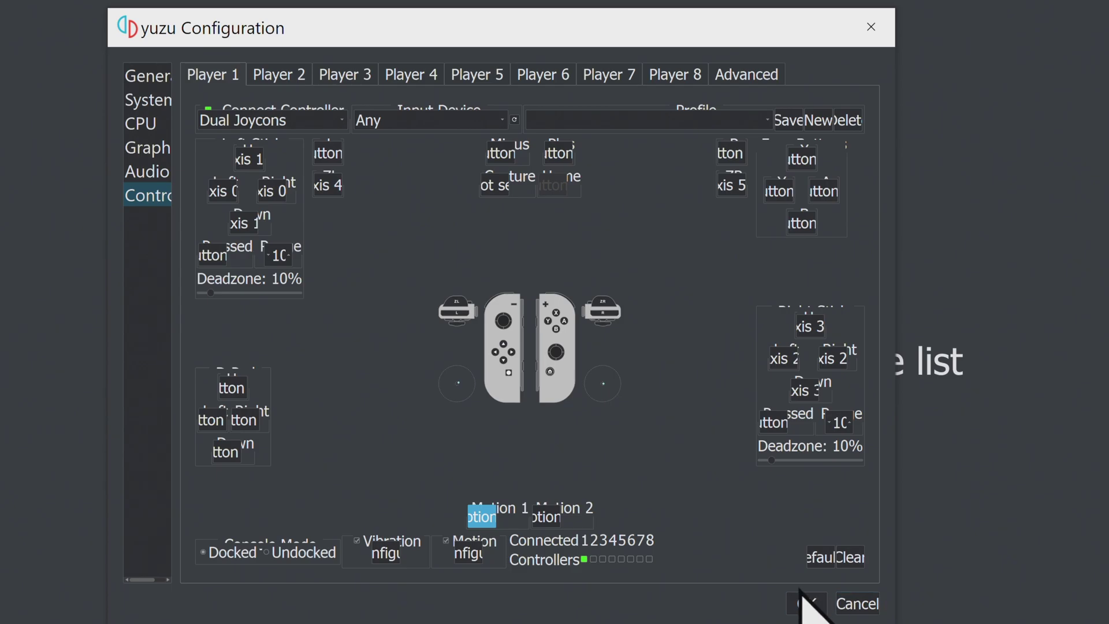
left_click(805, 602)
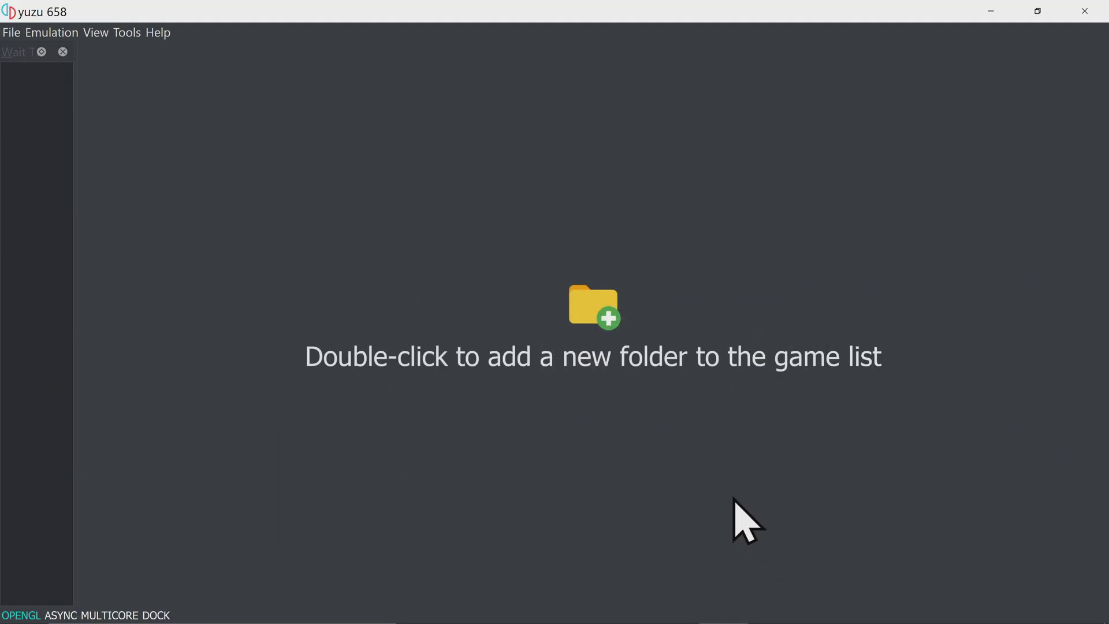
Add the Music folder of This PC to the game list as a game directory
double_click(615, 327)
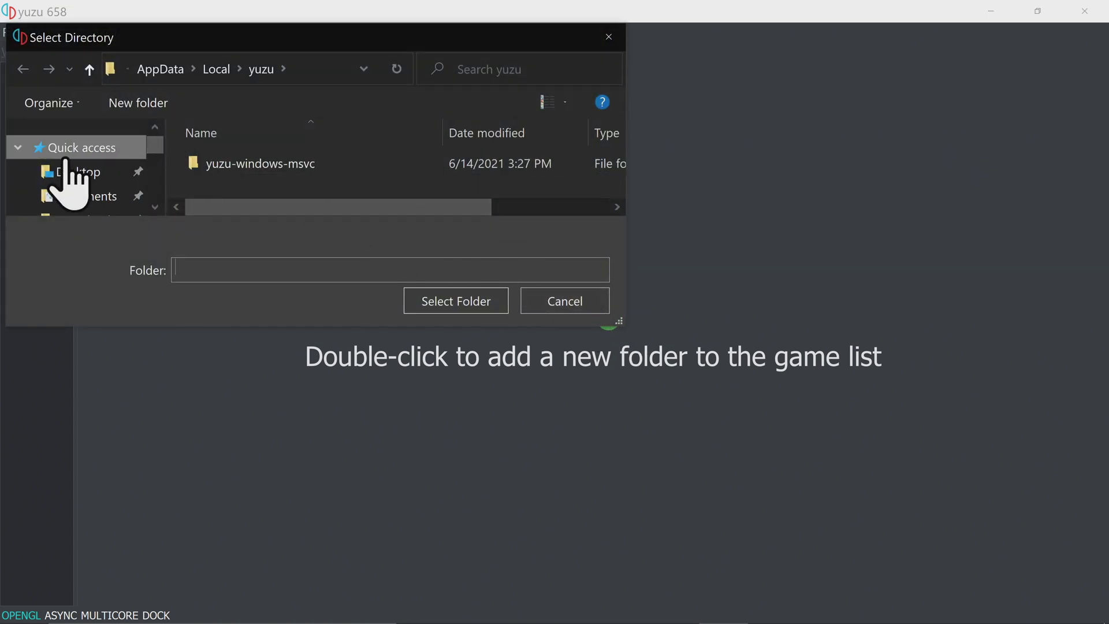
scroll(98, 174, "down", 1)
scroll(102, 199, "down", 1)
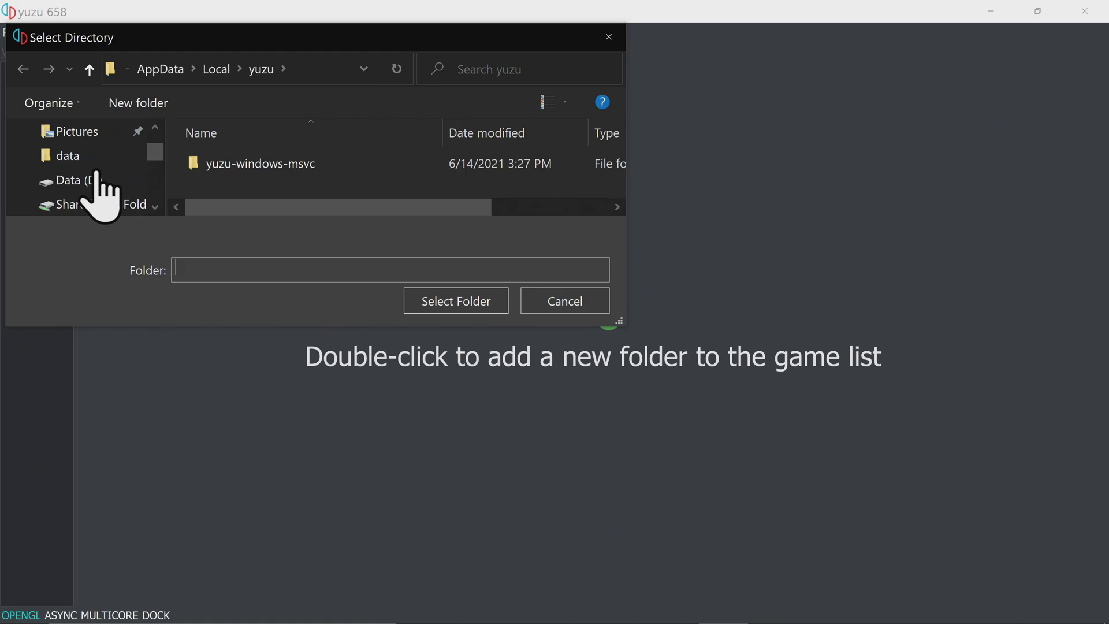
scroll(98, 173, "down", 1)
scroll(110, 194, "down", 1)
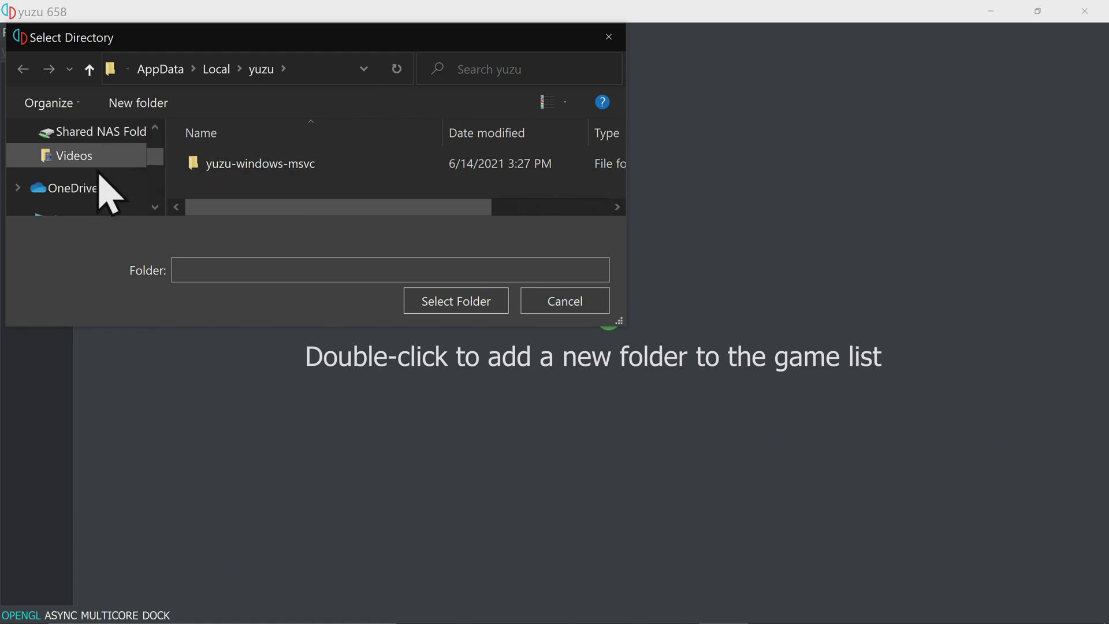
scroll(110, 194, "down", 1)
left_click(72, 171)
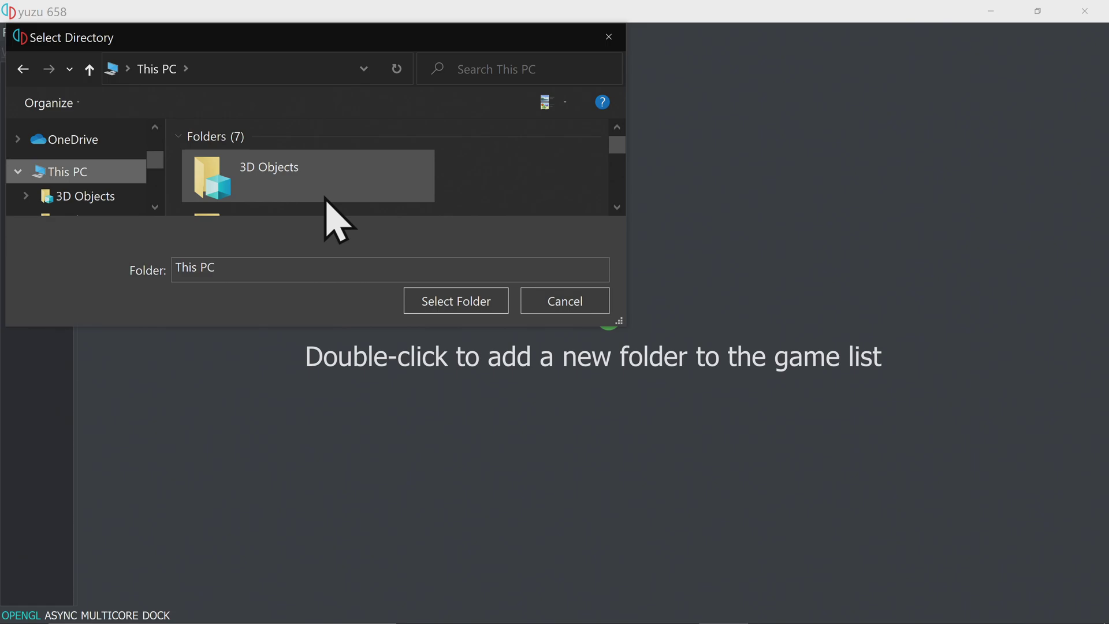
scroll(340, 197, "down", 1)
scroll(345, 190, "down", 3)
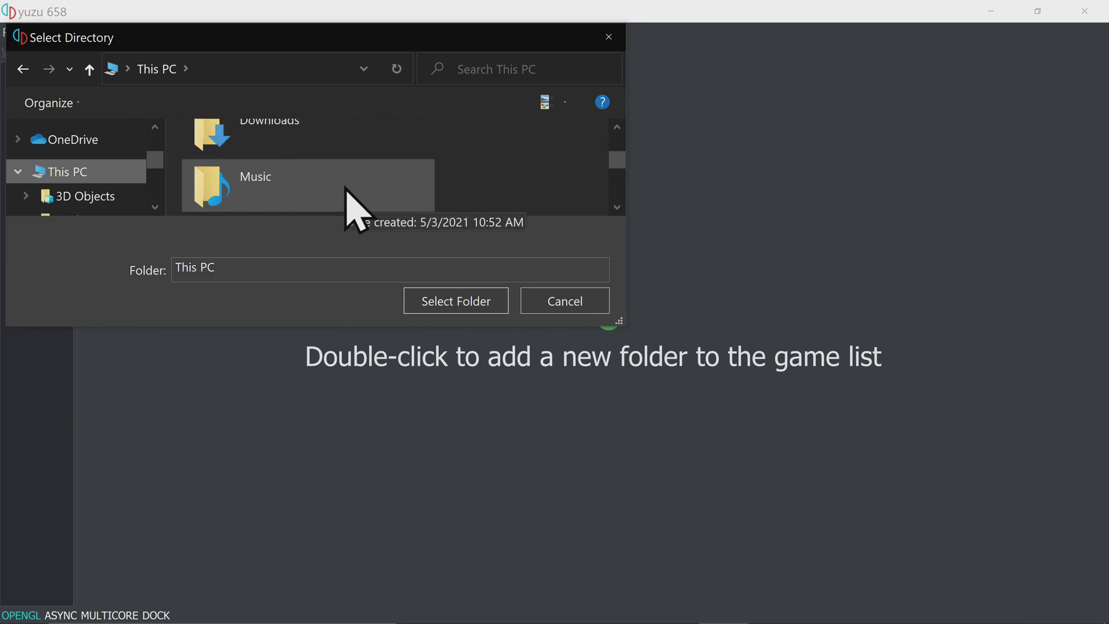
double_click(297, 182)
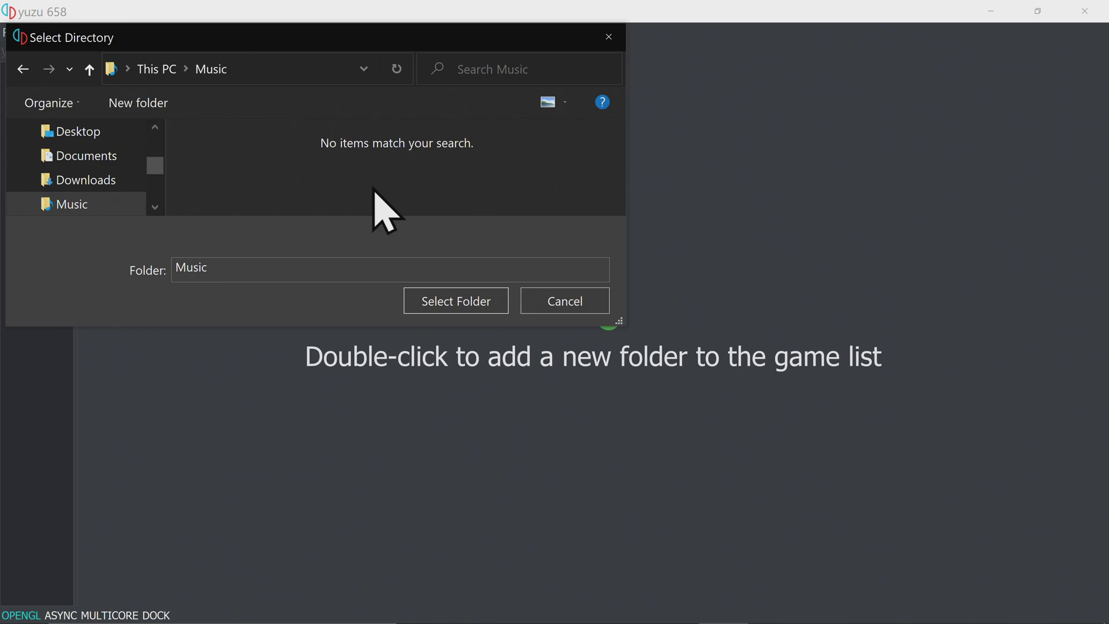
left_click(454, 306)
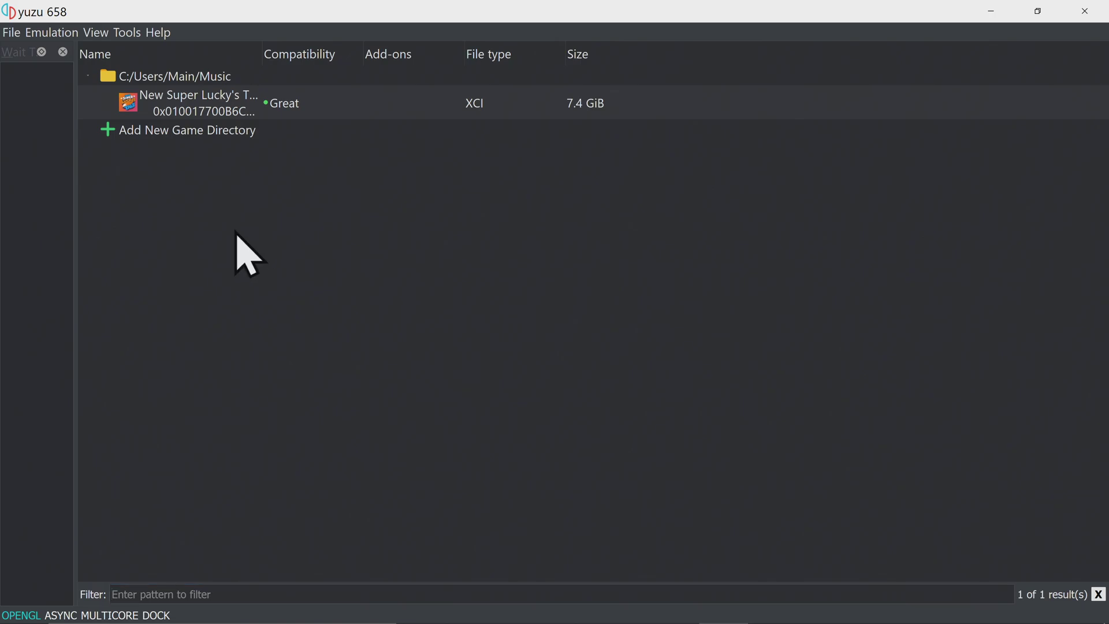
Launch New Super Lucky's Tale in a maximized window and run the fox character across the grass to test the controls
left_click(177, 116)
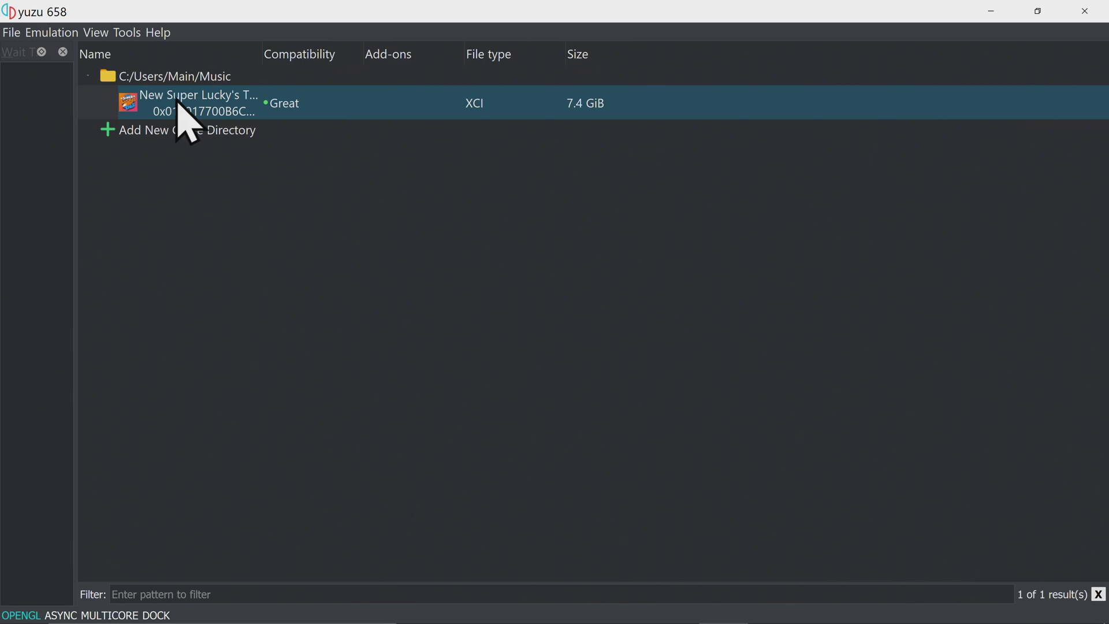
double_click(178, 104)
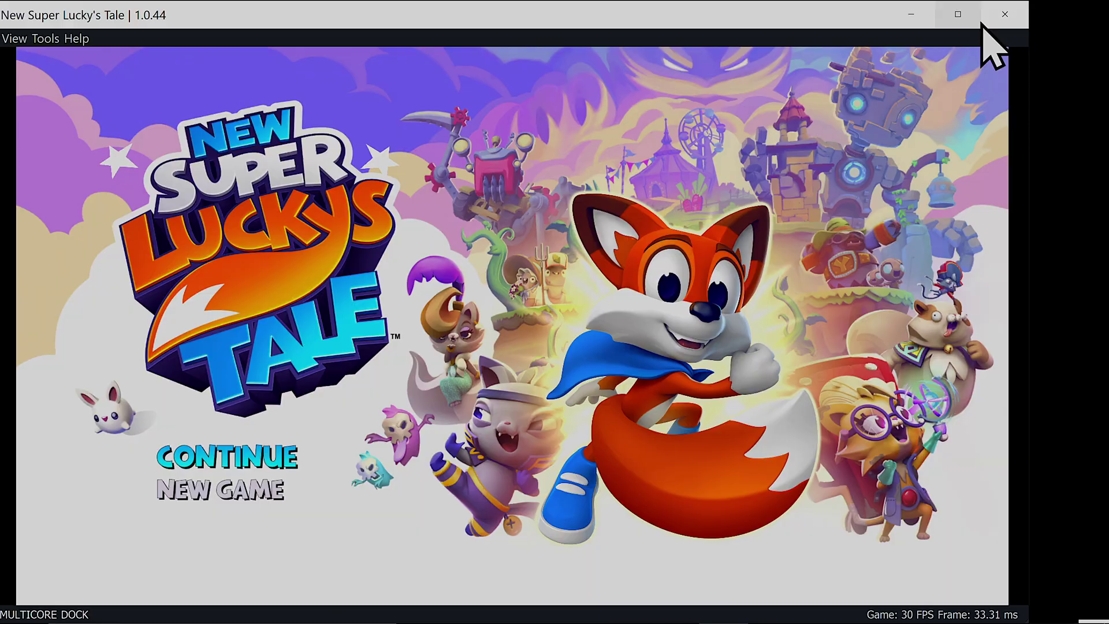
left_click(958, 14)
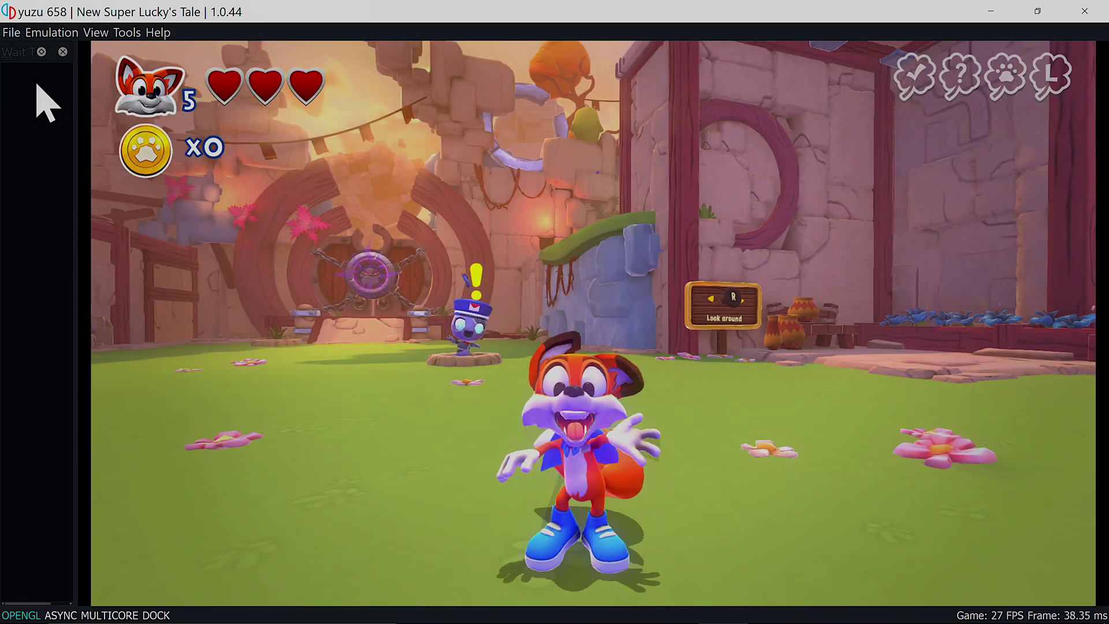
key("Up")
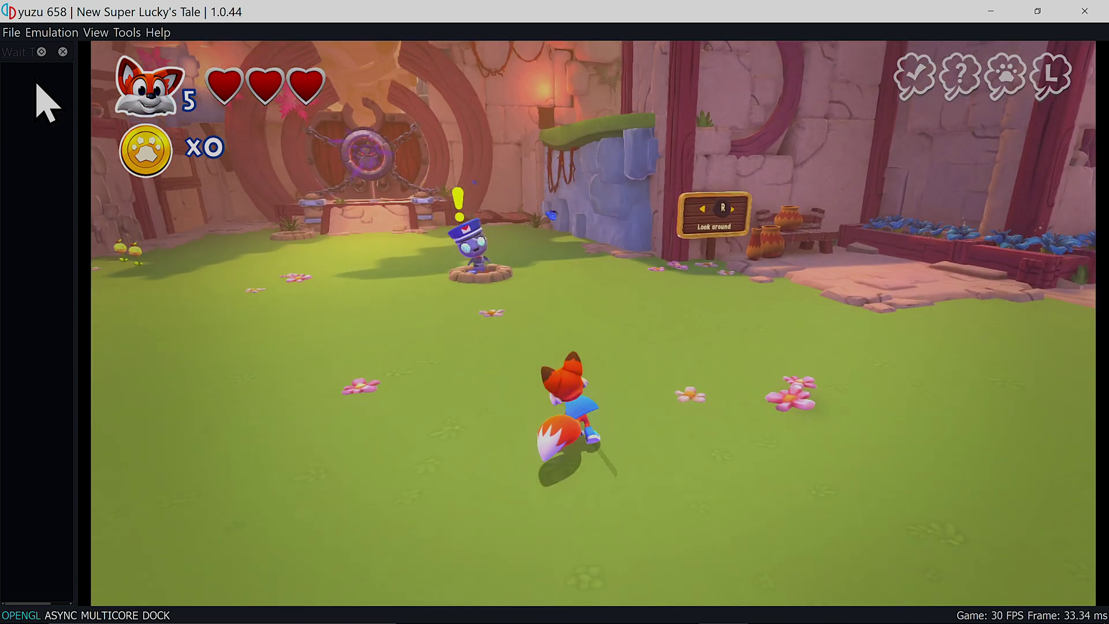
key("Right")
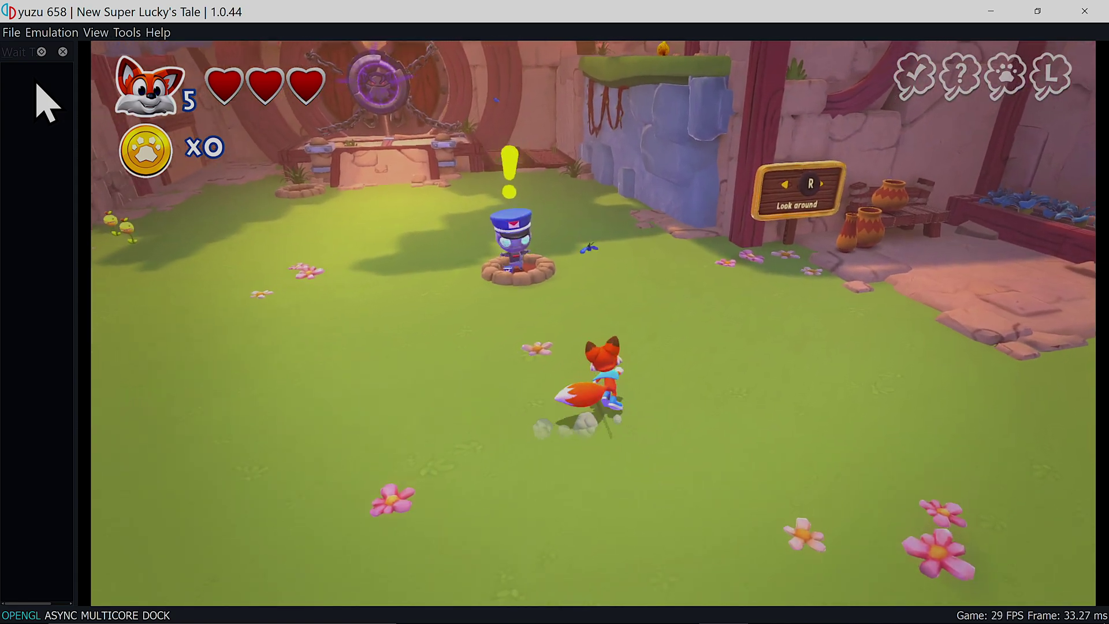